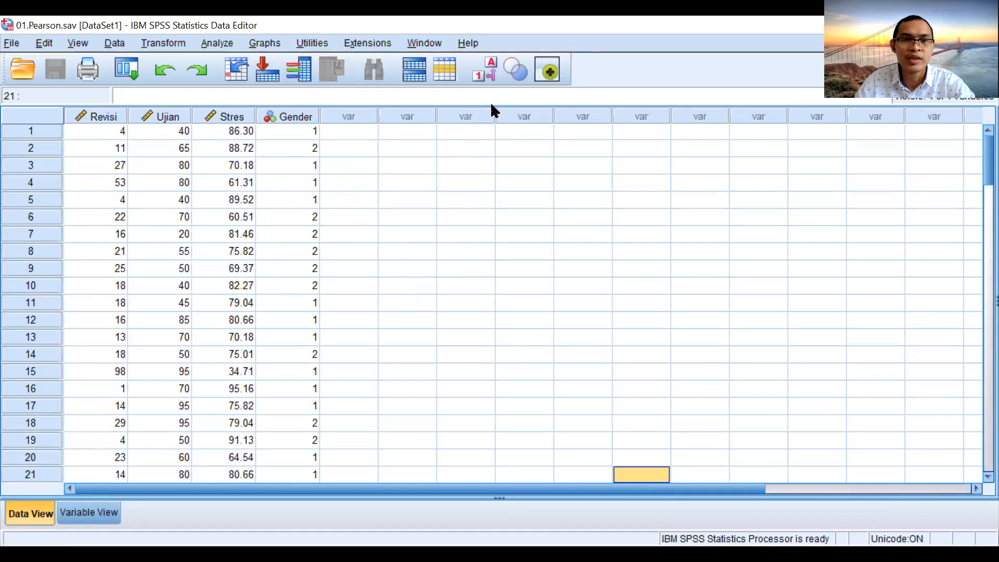
Check how the Gender codes are labelled, both in the data and in the variable's Value Labels definition
{"action": "left_click", "coordinate": [484, 74]}
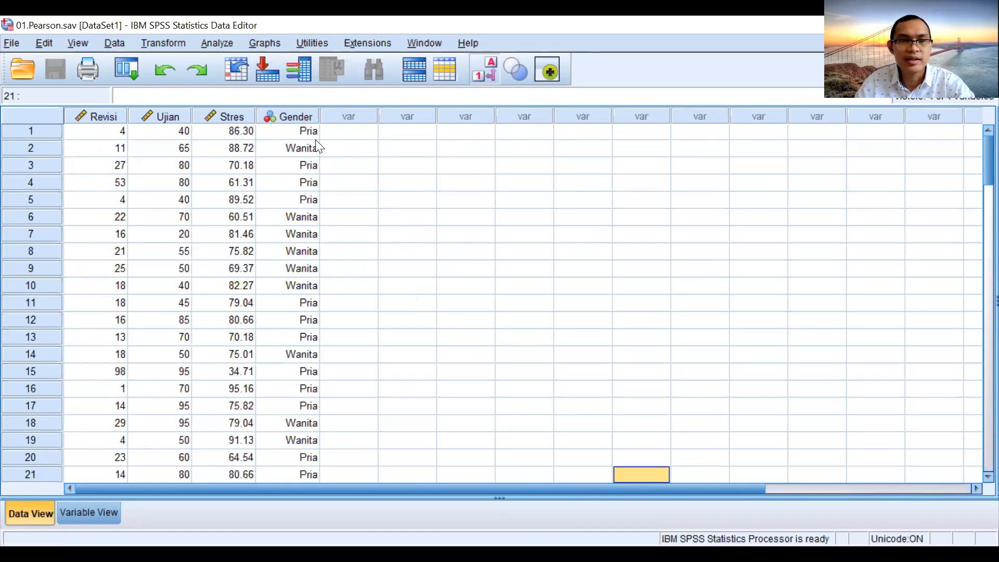
{"action": "left_click", "coordinate": [490, 74]}
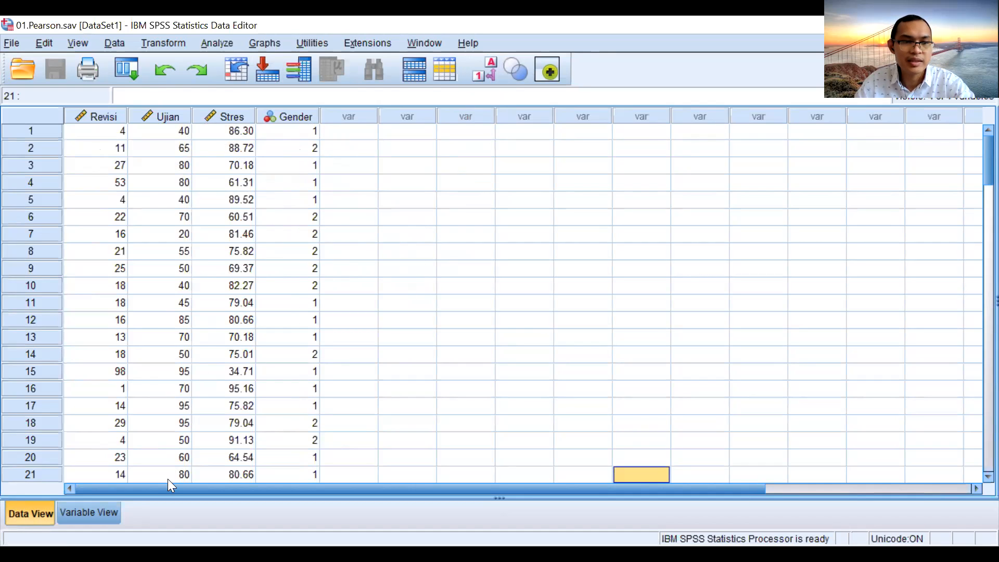
{"action": "left_click", "coordinate": [87, 513]}
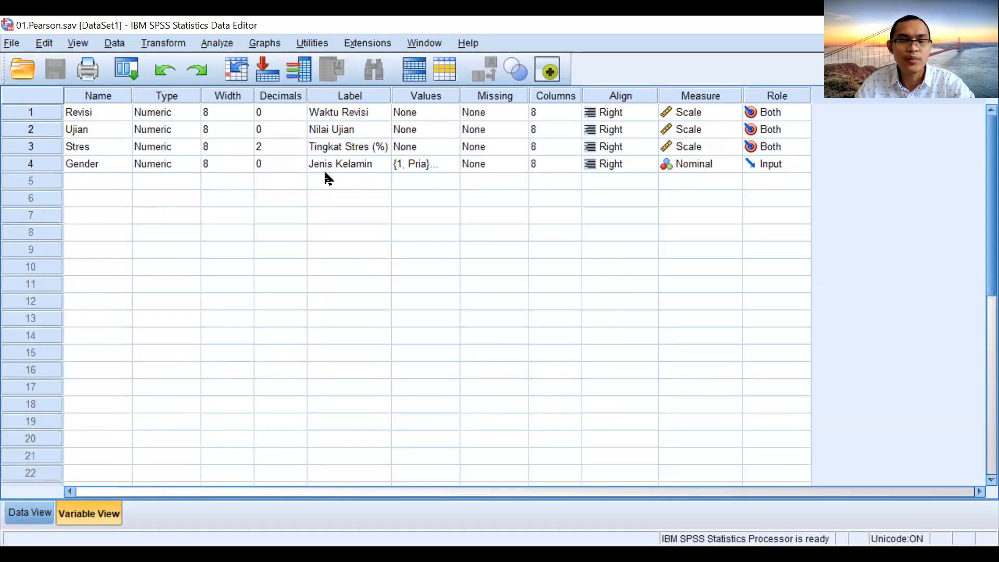
{"action": "left_click", "coordinate": [449, 163]}
{"action": "left_click", "coordinate": [448, 163]}
{"action": "left_click", "coordinate": [419, 268]}
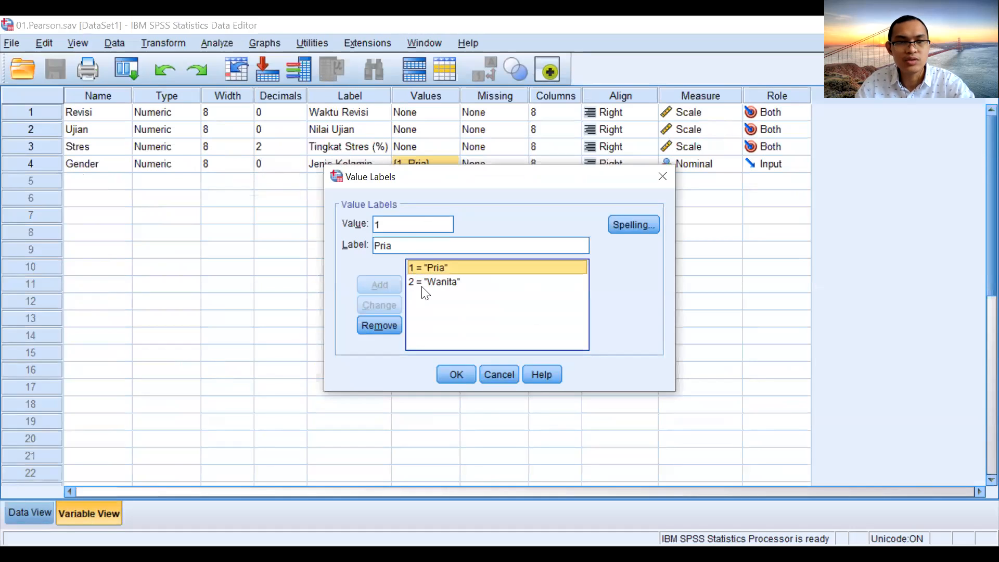
{"action": "left_click", "coordinate": [420, 281]}
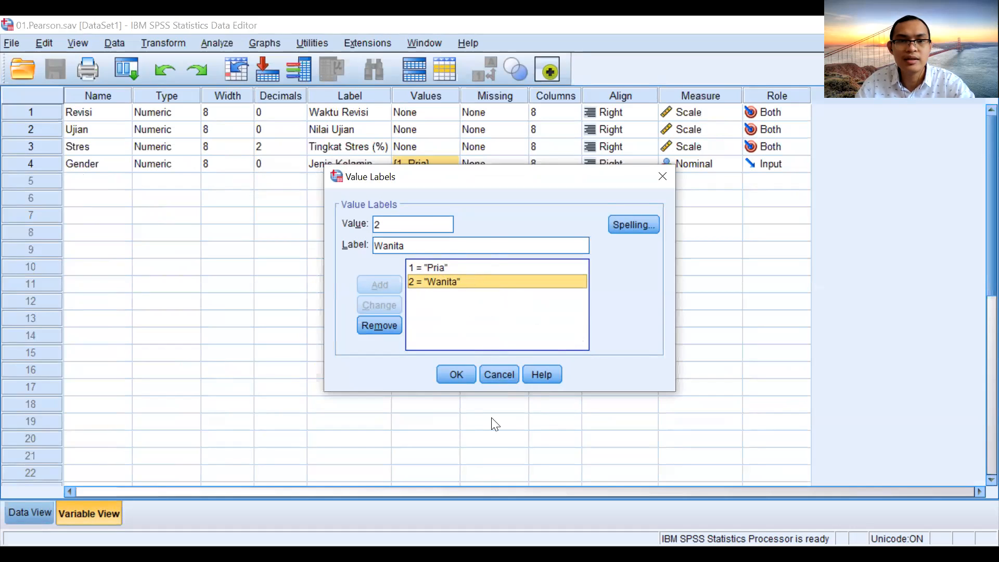
{"action": "left_click", "coordinate": [503, 376]}
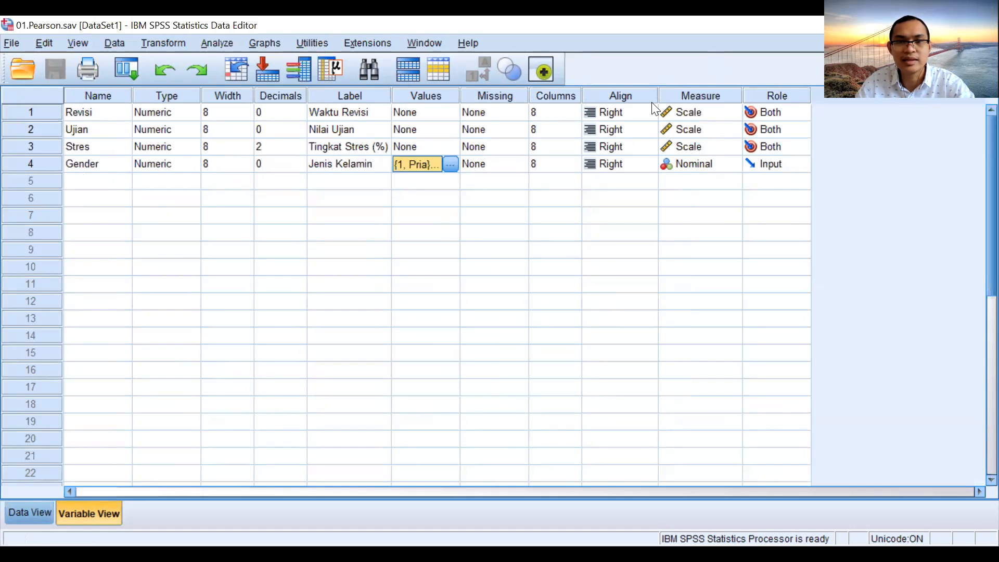
Review the measurement levels of the Revisi, Ujian, Stres and Gender variables and the level options available
{"action": "left_click", "coordinate": [715, 113]}
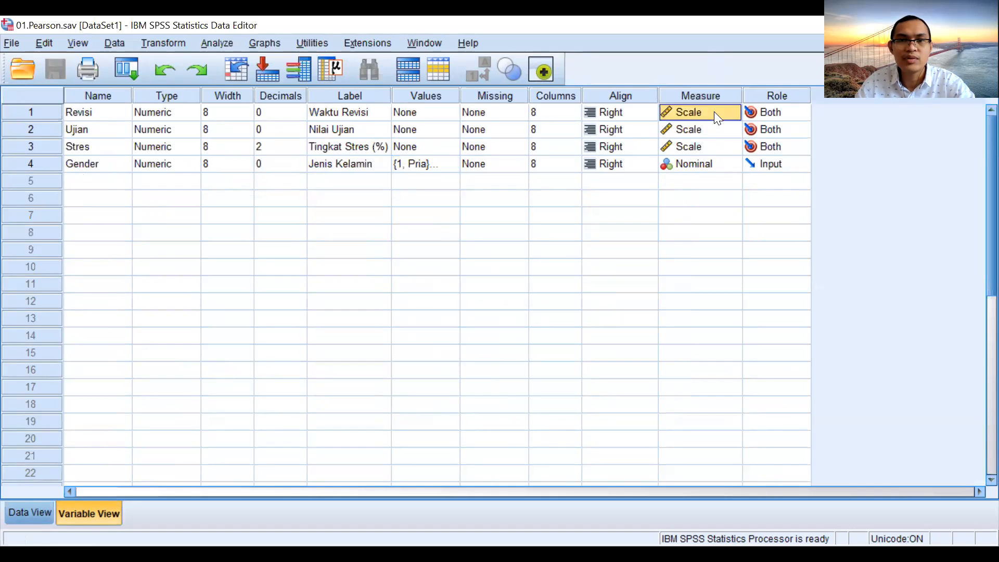
{"action": "left_click", "coordinate": [714, 113]}
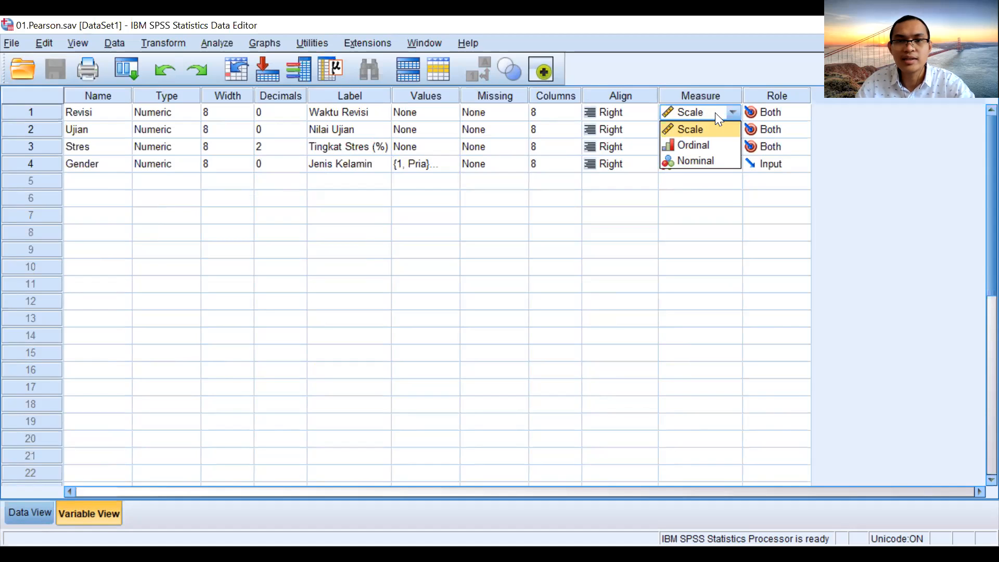
{"action": "left_click_drag", "start_coordinate": [715, 113], "coordinate": [727, 148]}
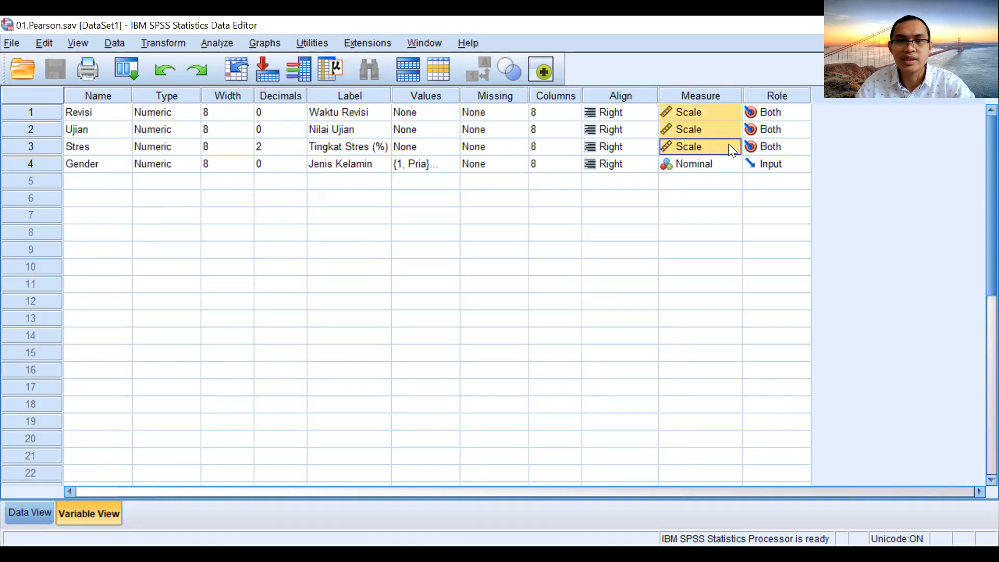
{"action": "left_click", "coordinate": [113, 163]}
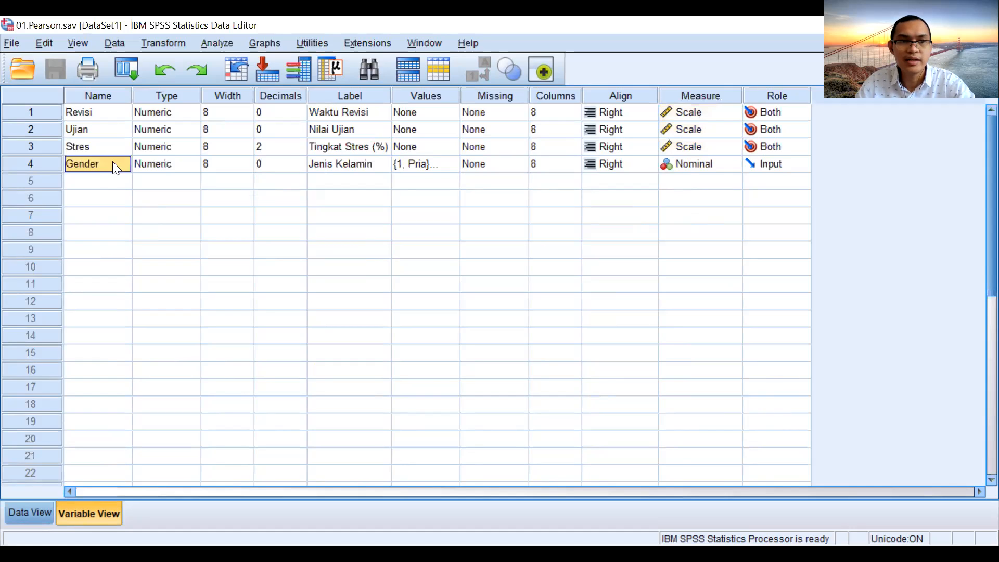
{"action": "key", "text": "alt+Tab"}
{"action": "left_click", "coordinate": [653, 275]}
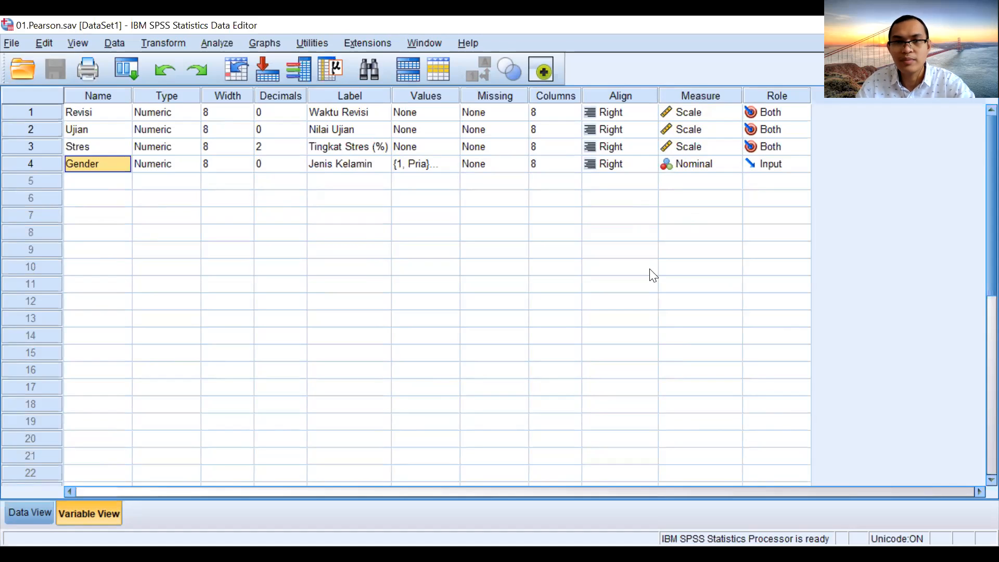
{"action": "left_click", "coordinate": [731, 164]}
{"action": "left_click", "coordinate": [733, 163]}
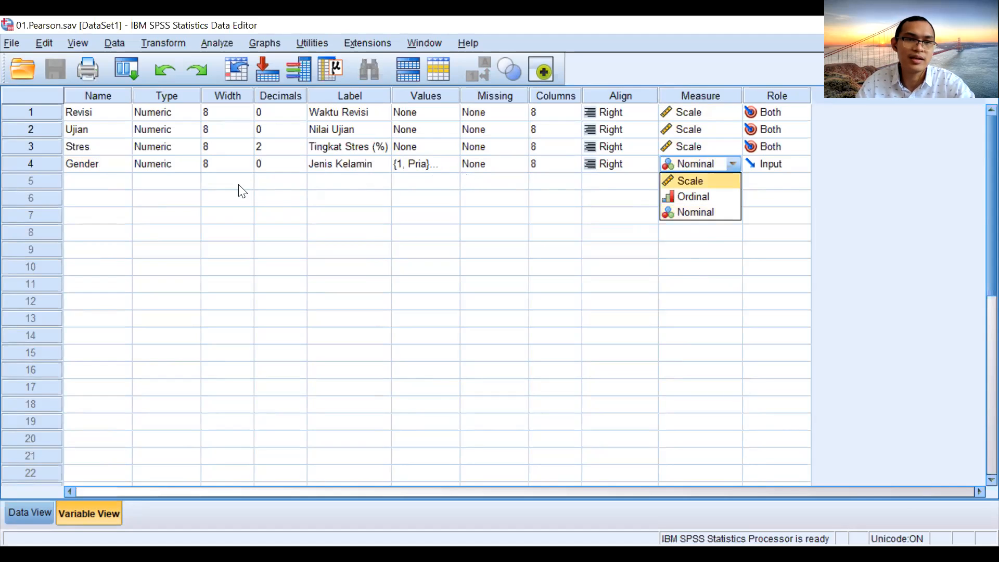
{"action": "left_click", "coordinate": [266, 166]}
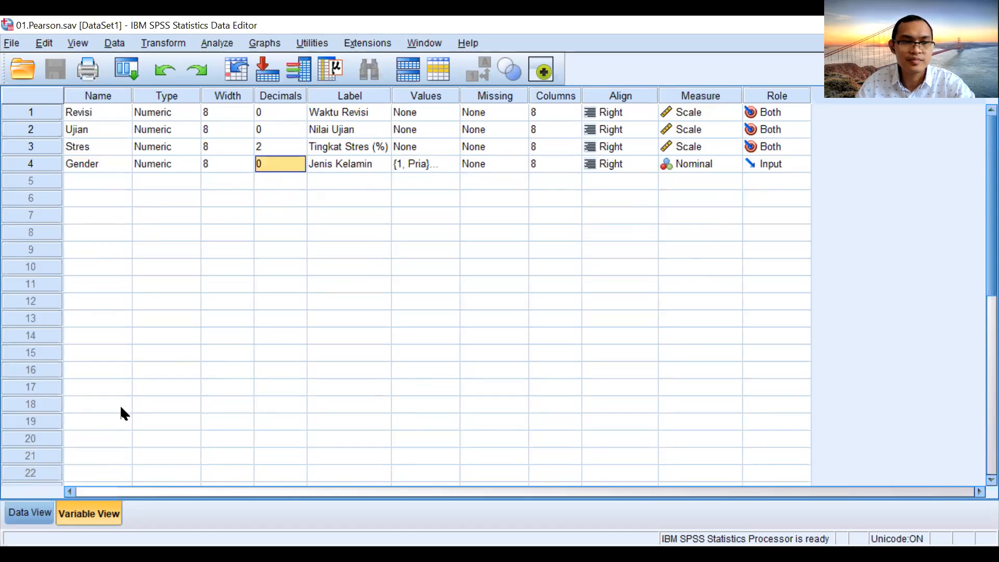
Return to the data and open the Bivariate Correlations analysis, keeping the dataset columns in sight
{"action": "left_click", "coordinate": [29, 512]}
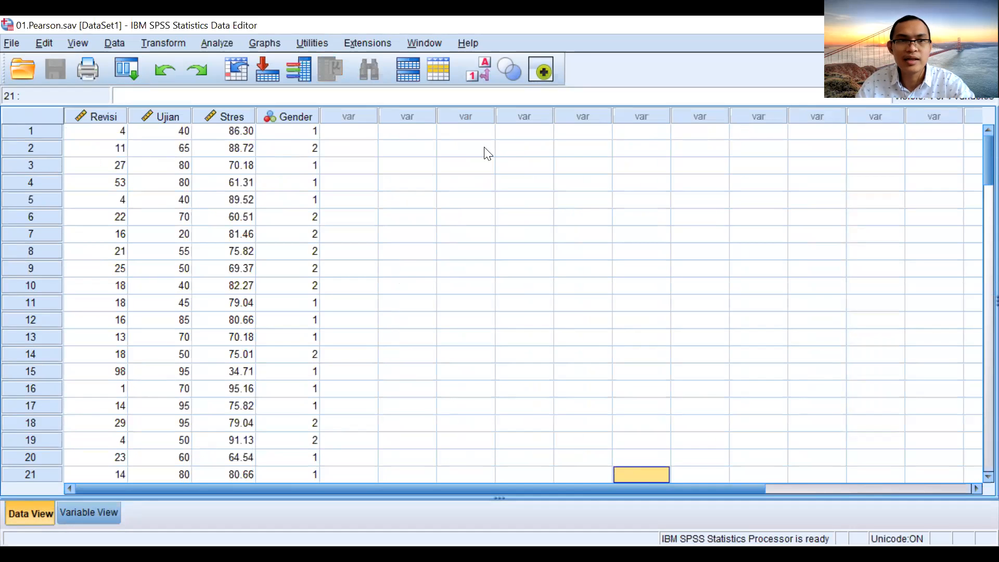
{"action": "left_click", "coordinate": [229, 45]}
{"action": "mouse_move", "coordinate": [373, 206]}
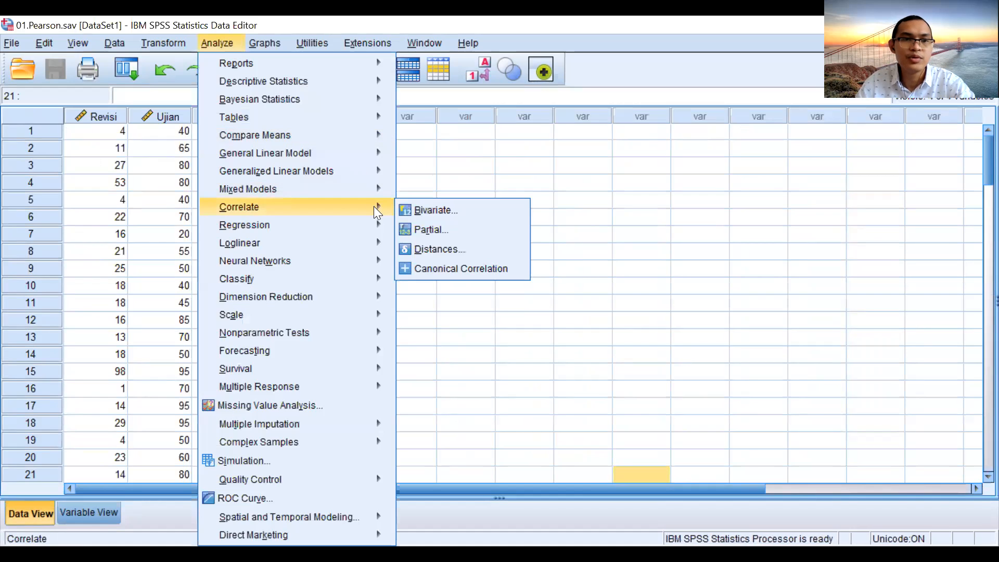
{"action": "left_click", "coordinate": [466, 209]}
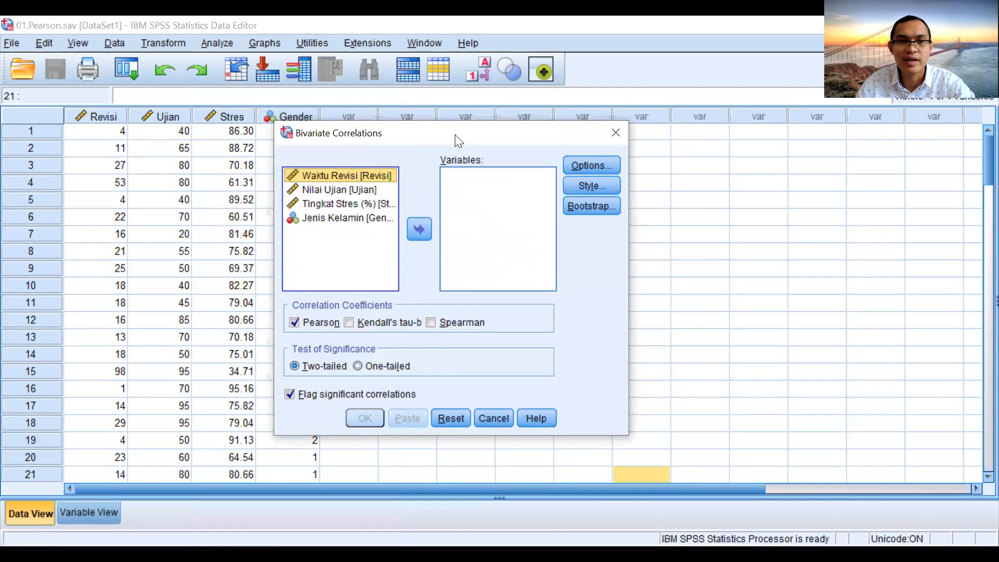
{"action": "left_click_drag", "start_coordinate": [455, 134], "coordinate": [529, 145]}
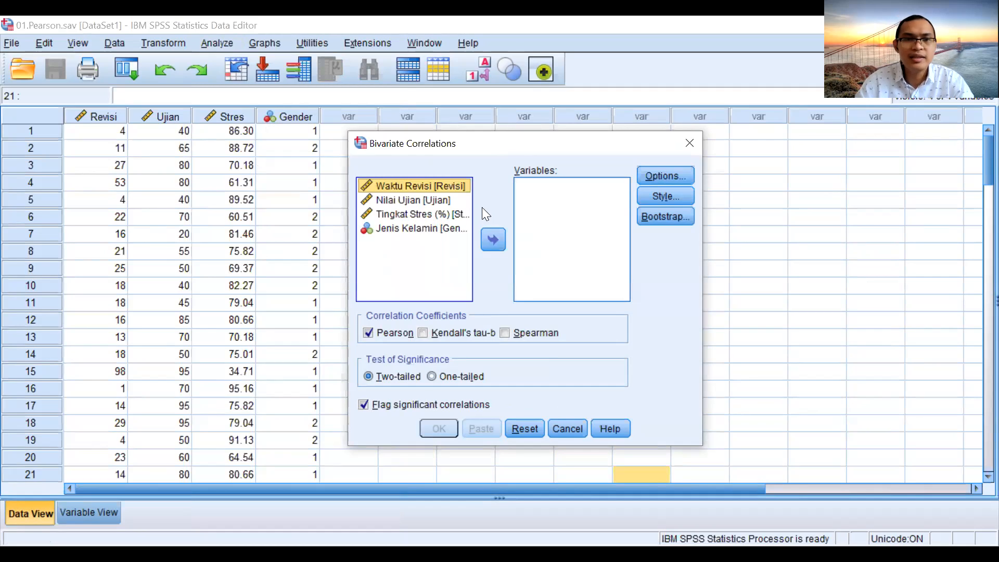
{"action": "left_click", "coordinate": [576, 207]}
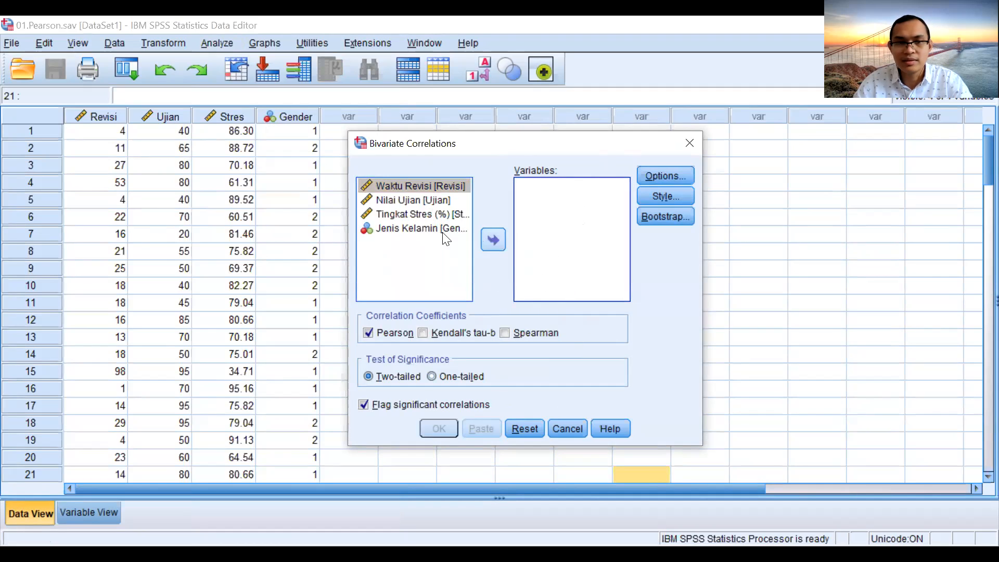
{"action": "left_click", "coordinate": [405, 188]}
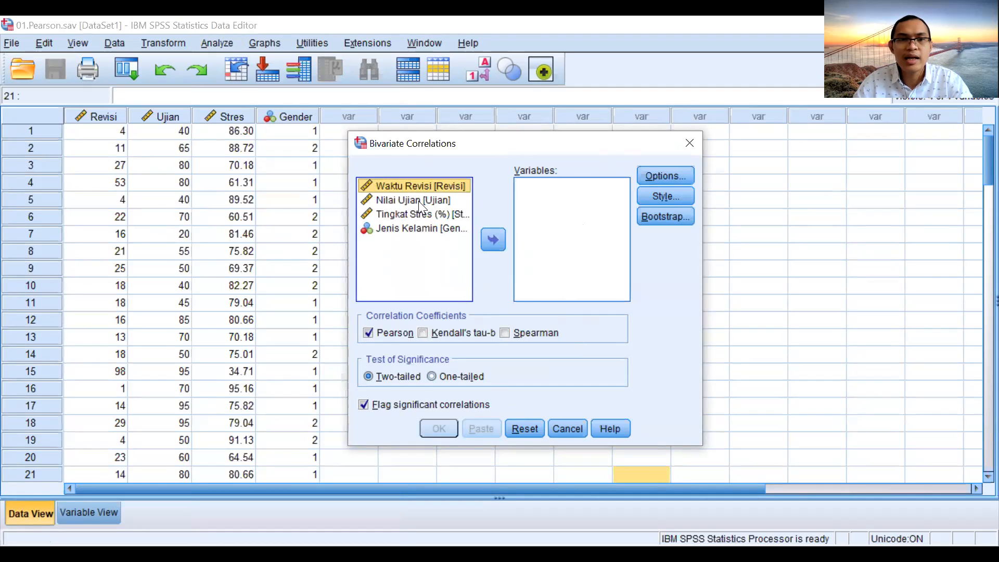
{"action": "left_click", "coordinate": [494, 237]}
{"action": "left_click", "coordinate": [491, 234]}
{"action": "left_click", "coordinate": [442, 187]}
{"action": "left_click", "coordinate": [494, 239]}
{"action": "left_click", "coordinate": [524, 427]}
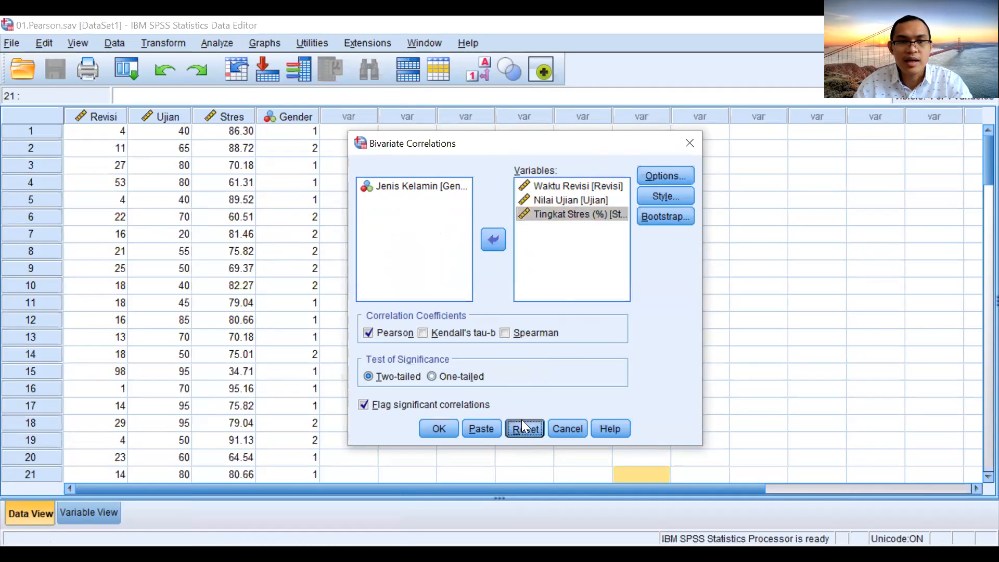
Run a two-tailed Pearson correlation on Waktu Revisi, Nilai Ujian and Tingkat Stres (%)
{"action": "left_click", "coordinate": [443, 200], "text": "ctrl"}
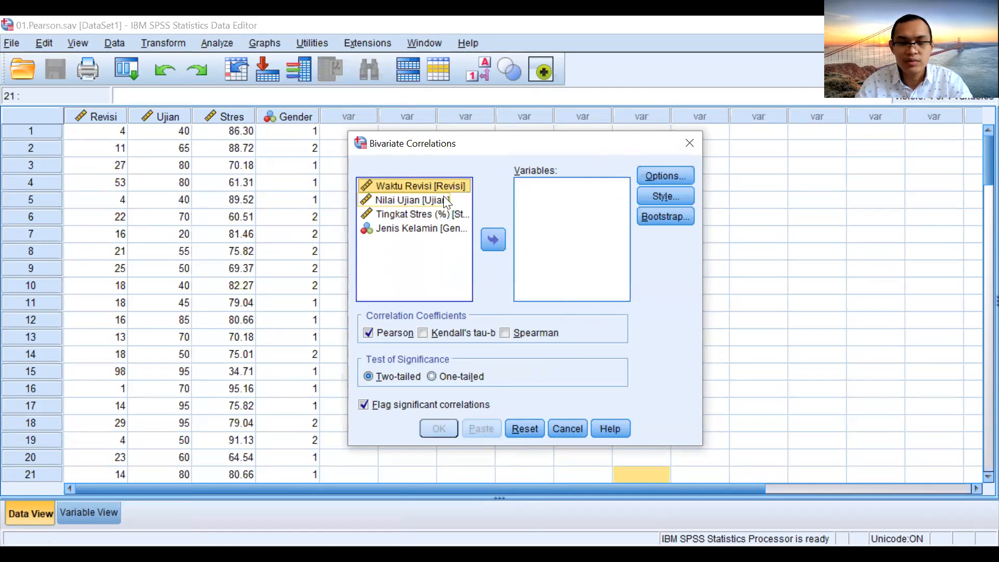
{"action": "key", "text": "shift+Down"}
{"action": "key", "text": "shift+Down"}
{"action": "left_click", "coordinate": [493, 240]}
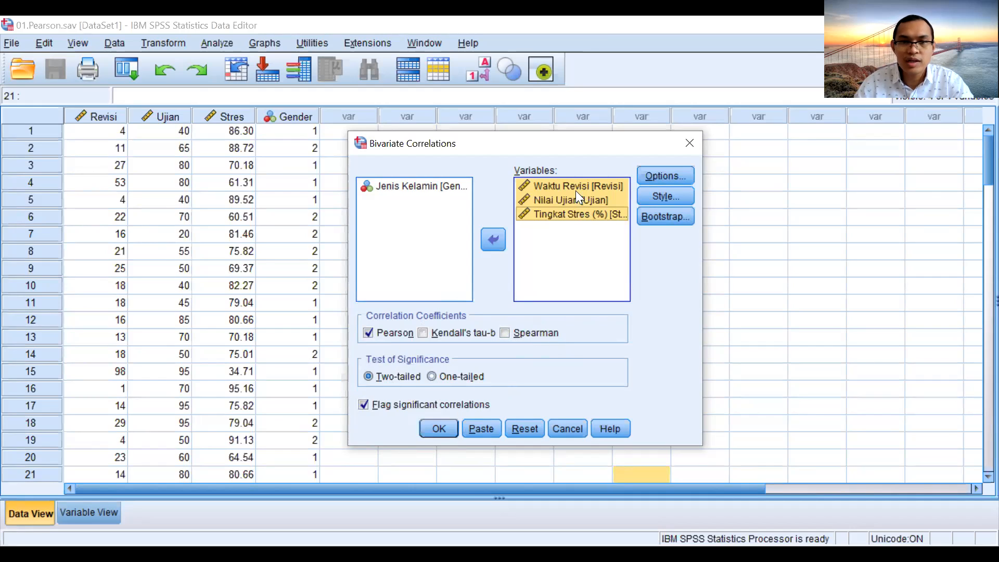
{"action": "left_click", "coordinate": [438, 432]}
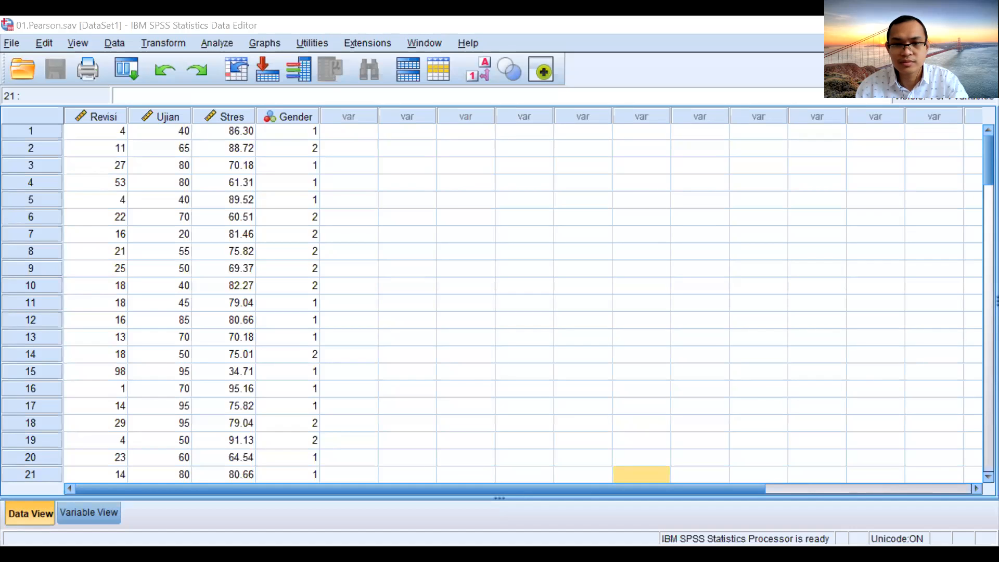
Copy the Correlations table from the output as an Excel Worksheet (BIFF)
{"action": "left_click", "coordinate": [814, 497]}
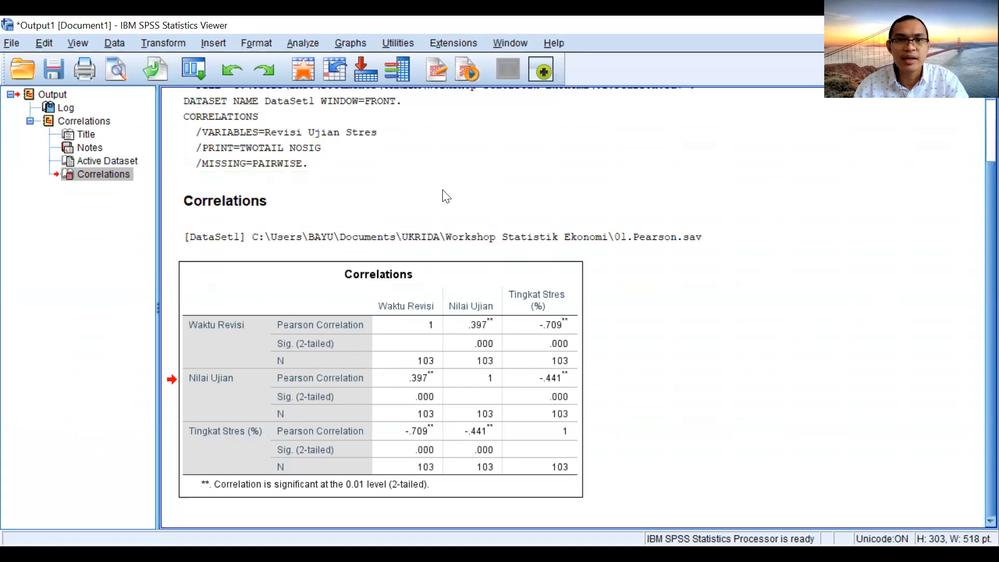
{"action": "right_click", "coordinate": [430, 339]}
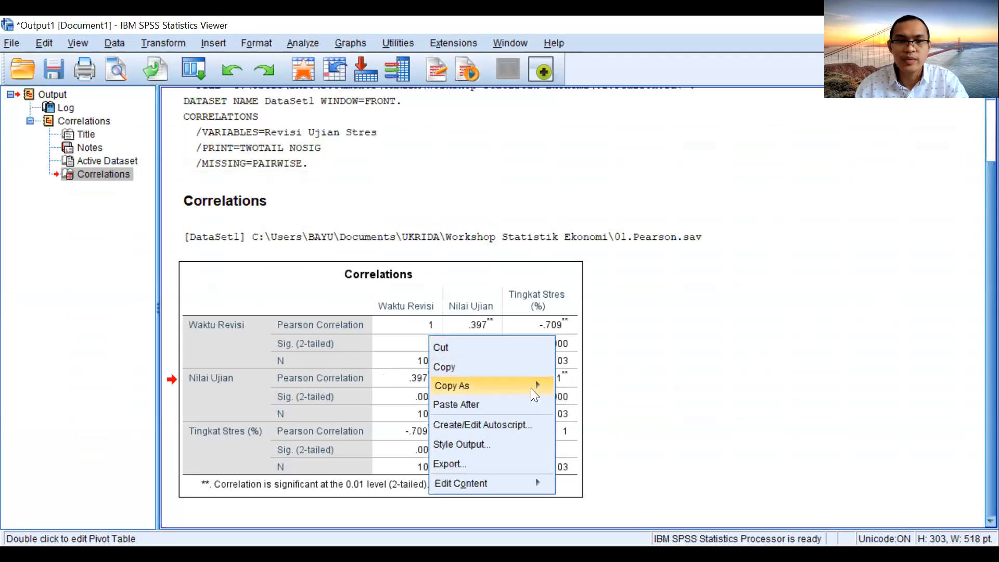
{"action": "mouse_move", "coordinate": [533, 393]}
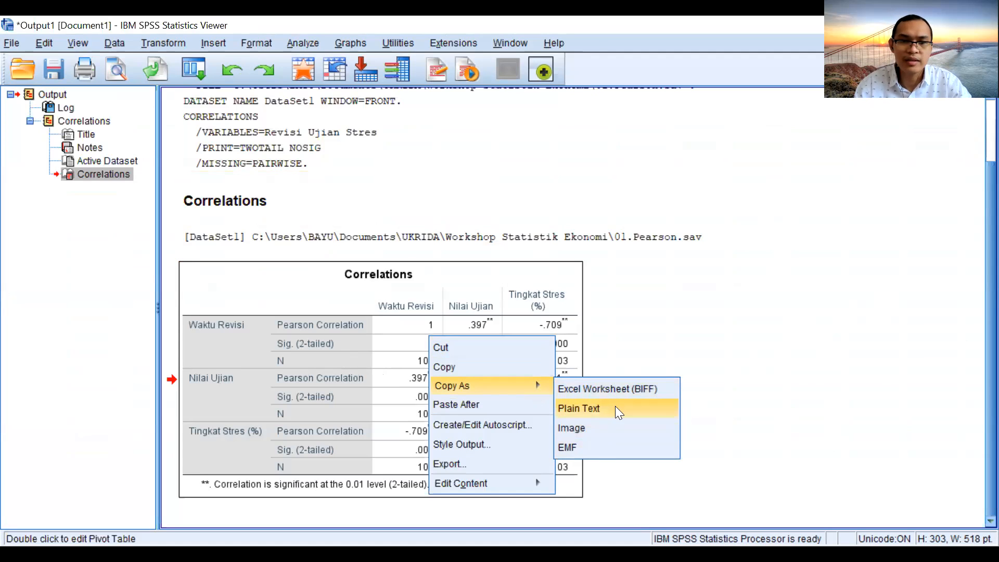
{"action": "left_click", "coordinate": [646, 389]}
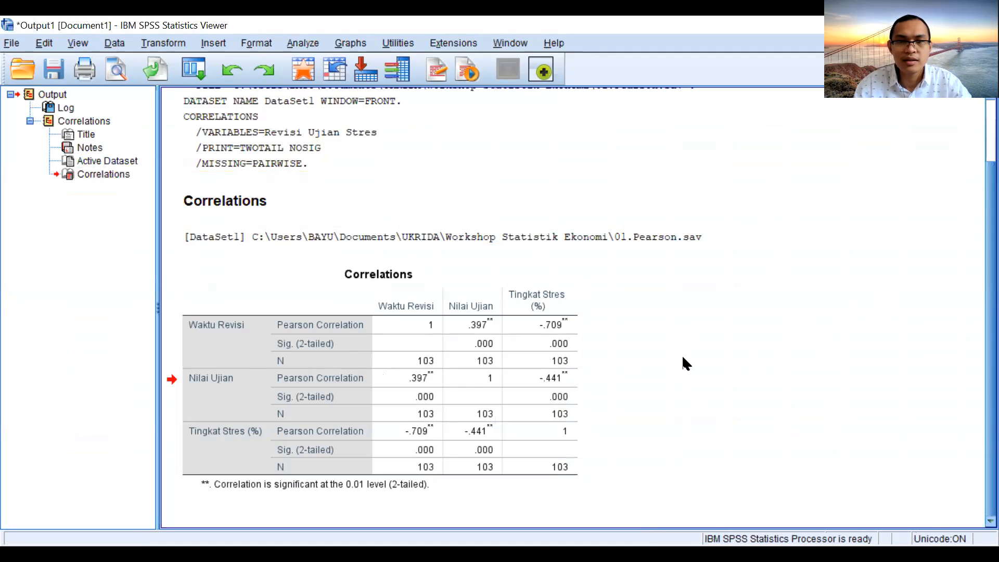
{"action": "left_click", "coordinate": [461, 320]}
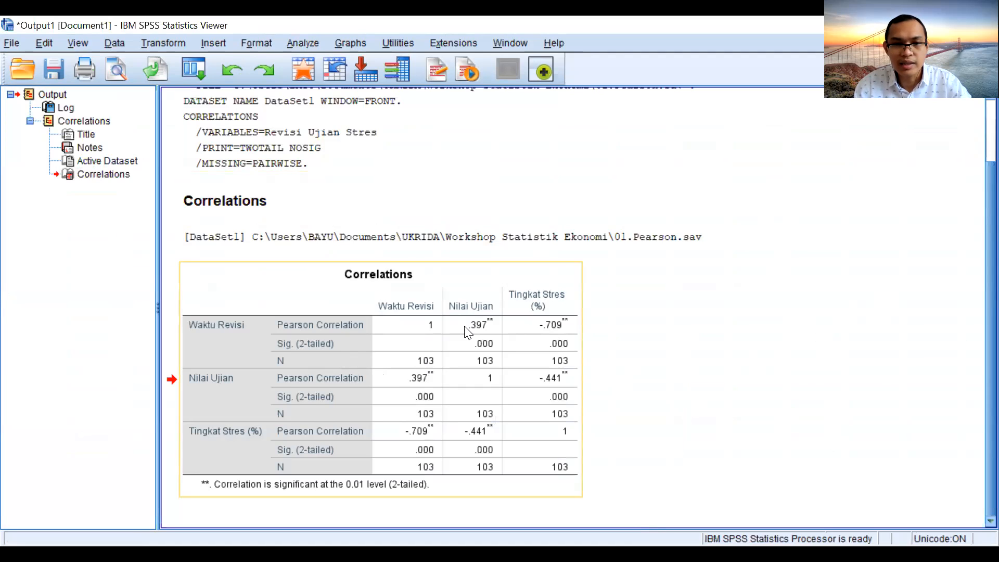
{"action": "left_click", "coordinate": [732, 336]}
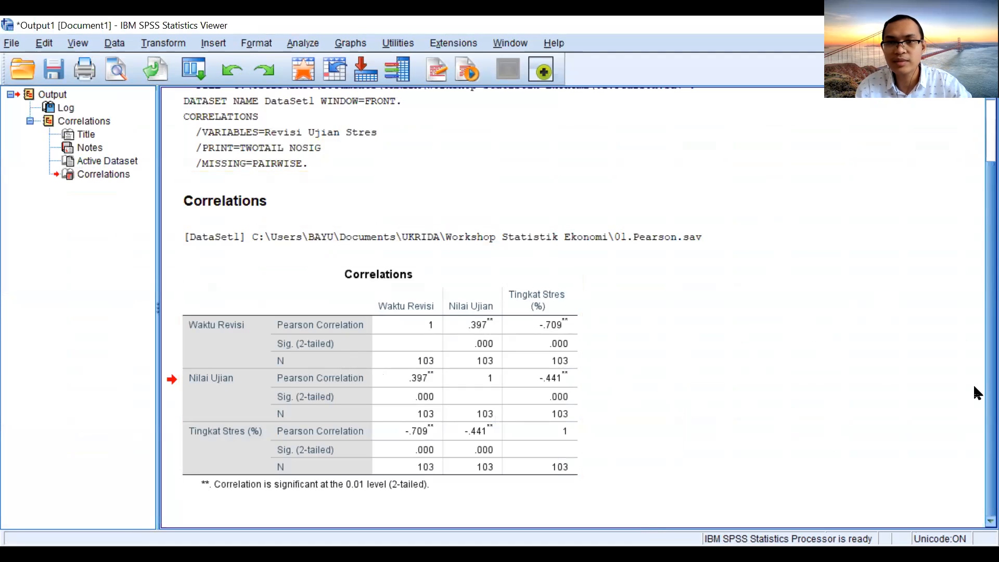
Switch to the presentation slide with the Bivariate Correlations settings and the correlation results table
{"action": "left_click", "coordinate": [813, 206]}
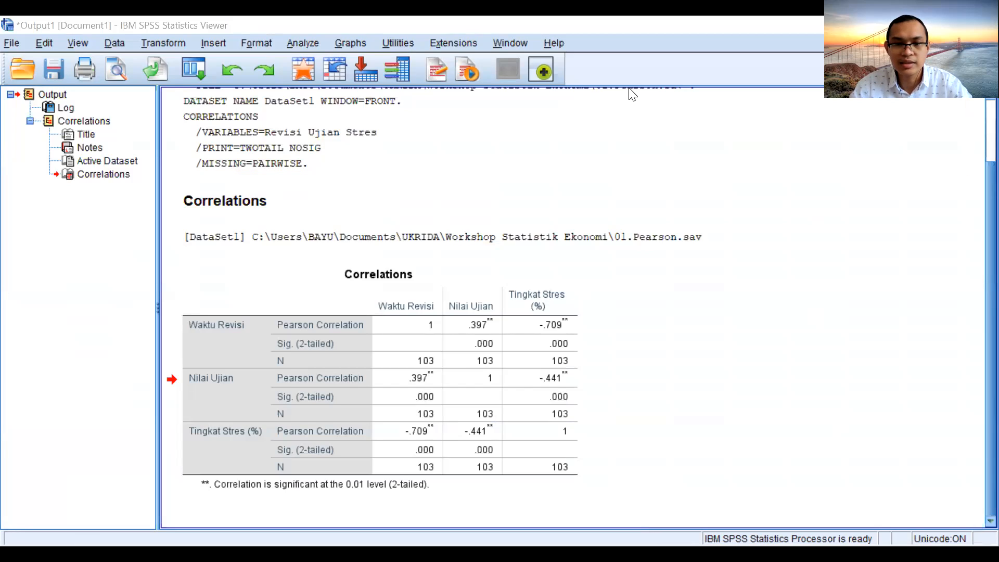
{"action": "left_click", "coordinate": [831, 504]}
{"action": "left_click", "coordinate": [831, 489]}
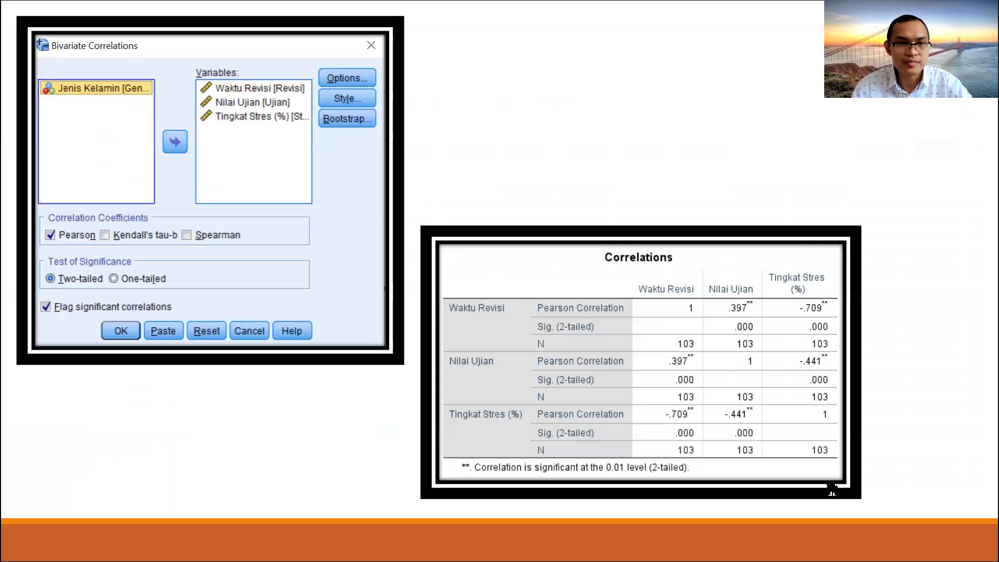
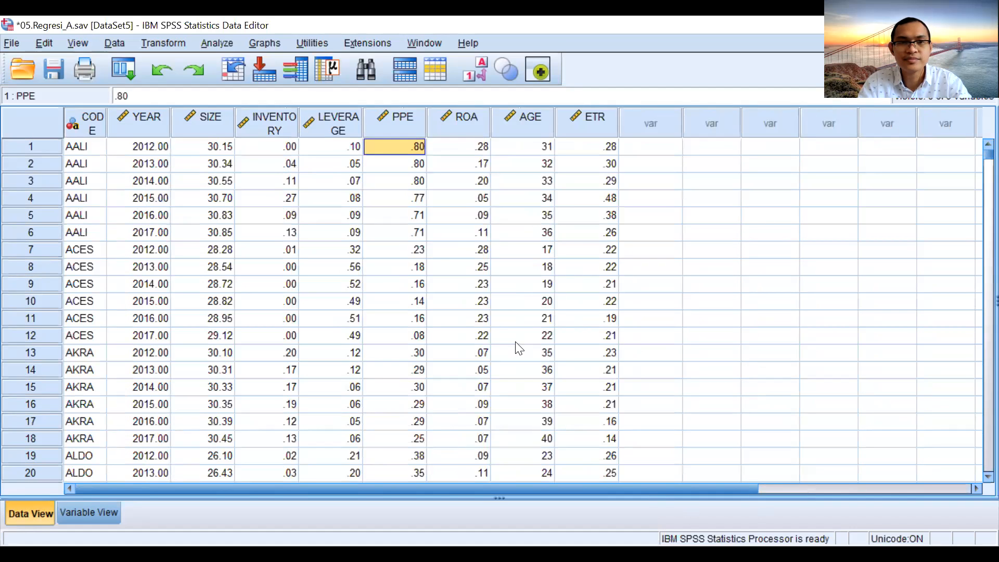
Examine the ETR column in the 05.Regresi_A dataset
{"action": "left_click", "coordinate": [432, 249]}
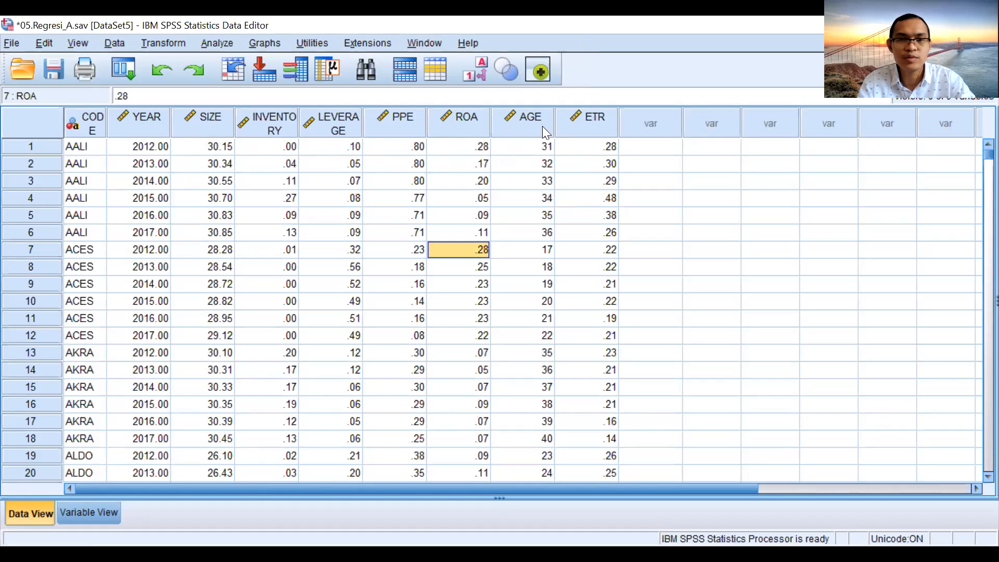
{"action": "left_click", "coordinate": [601, 123]}
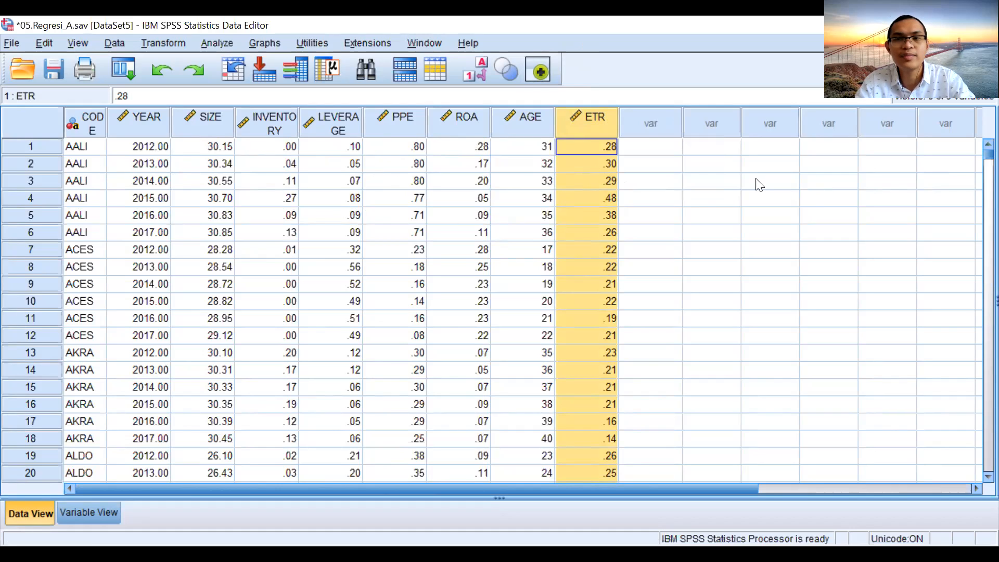
{"action": "left_click", "coordinate": [670, 144]}
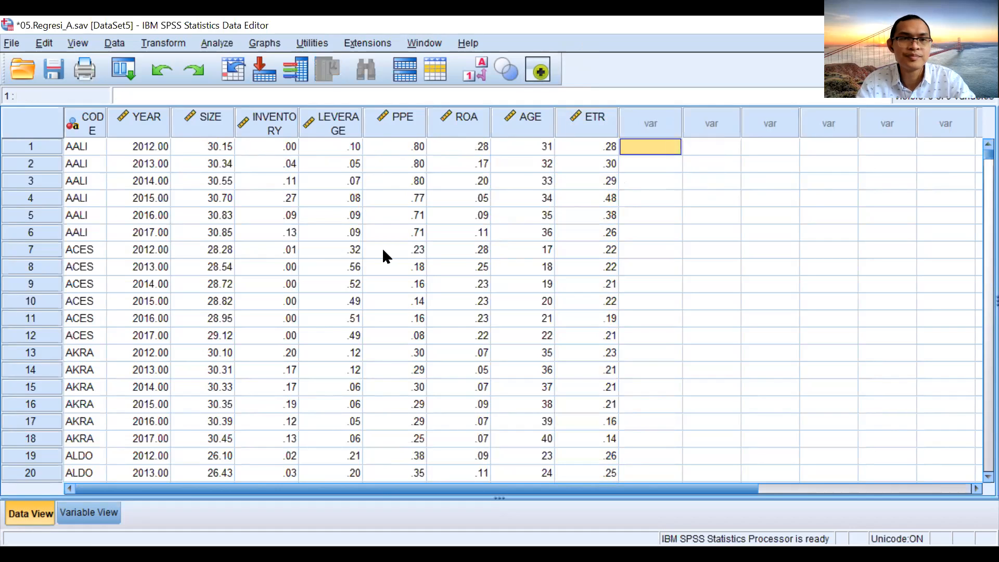
Start a linear regression with Tarif Pajak Efektif [ETR] as the dependent variable
{"action": "left_click", "coordinate": [223, 46]}
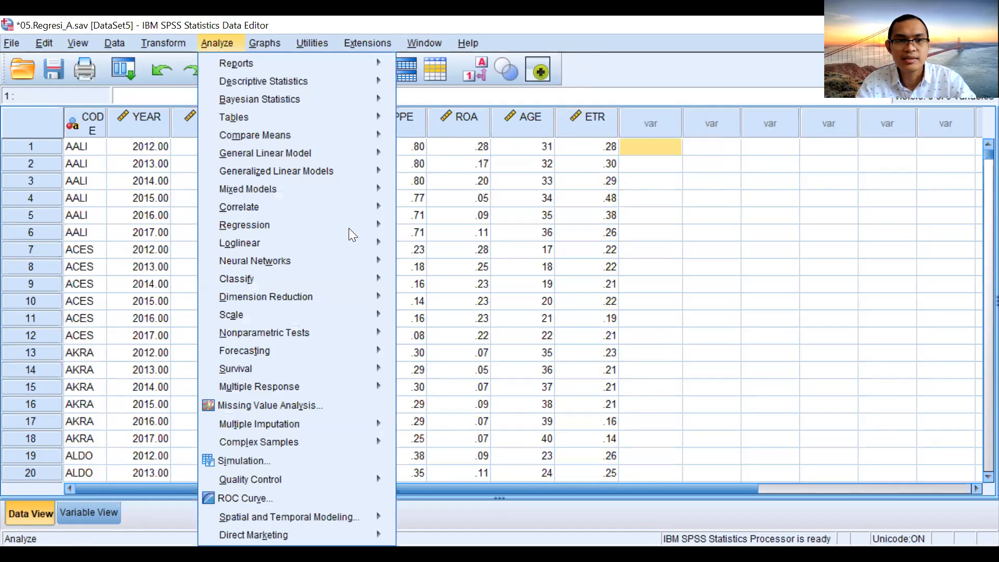
{"action": "mouse_move", "coordinate": [349, 228]}
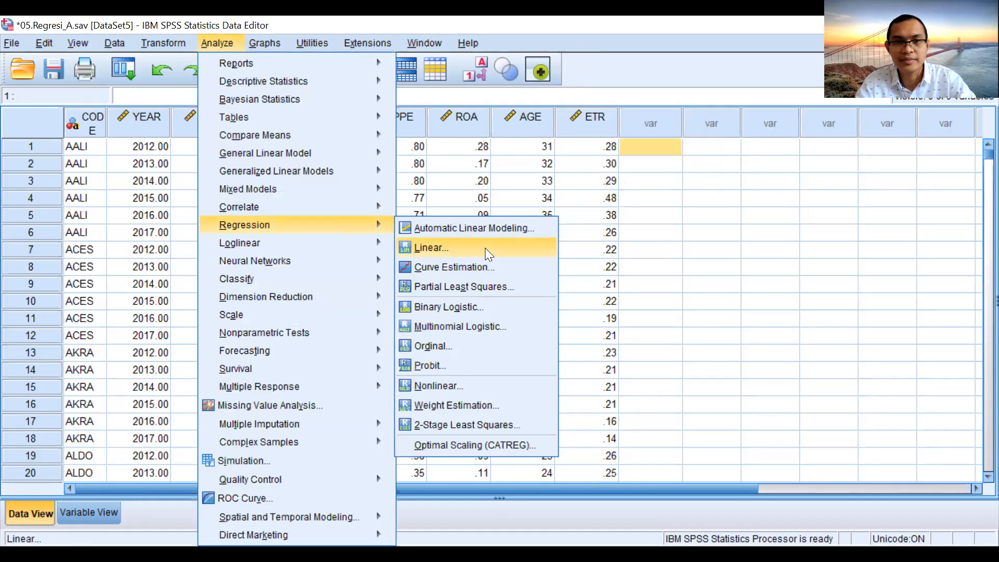
{"action": "left_click", "coordinate": [484, 248]}
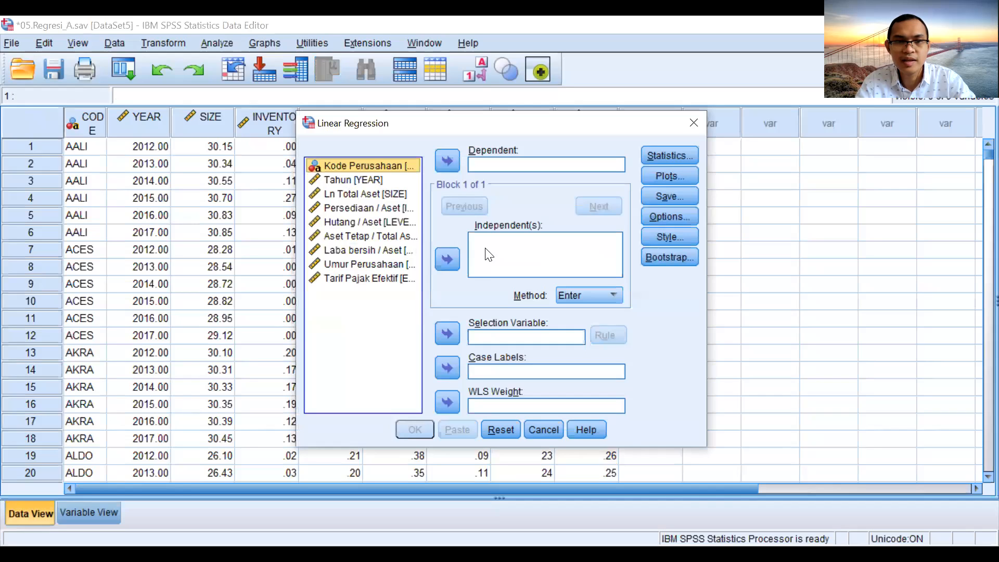
{"action": "left_click", "coordinate": [382, 279]}
{"action": "left_click", "coordinate": [448, 162]}
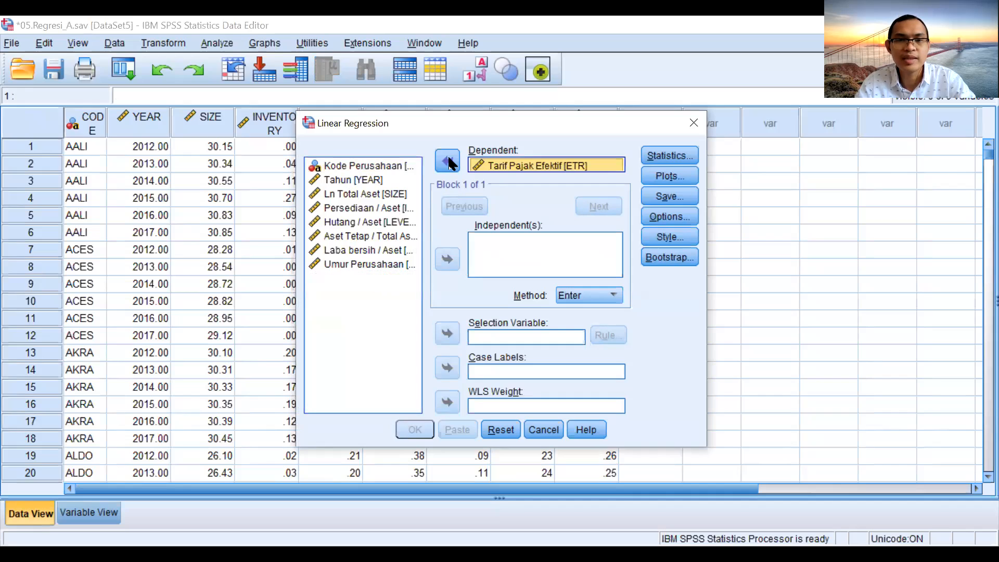
Add SIZE, INVENTORY, LEVERAGE, PPE, ROA and AGE as the independent variables of the regression
{"action": "left_click", "coordinate": [378, 178]}
{"action": "key", "text": "Down"}
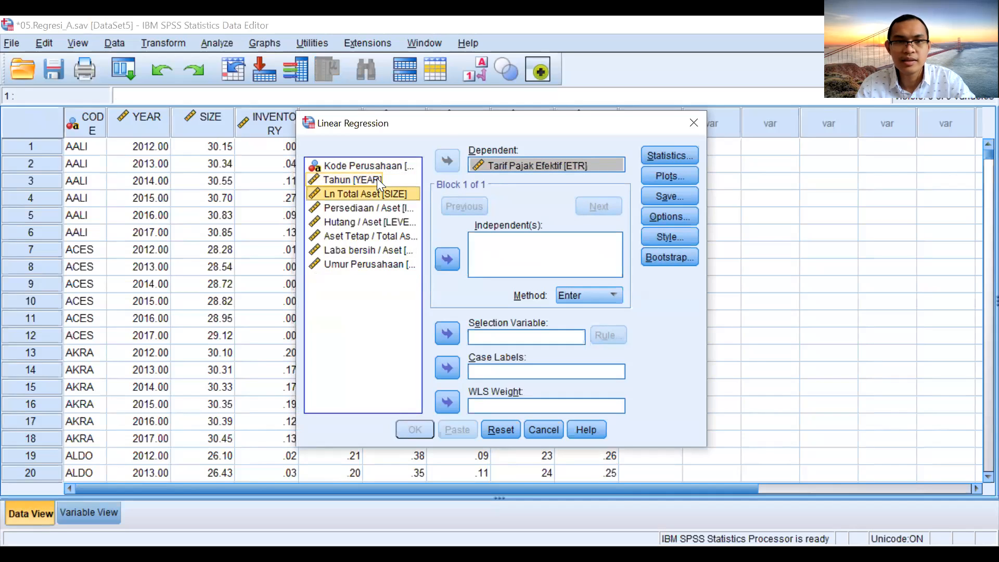
{"action": "key", "text": "shift+Down"}
{"action": "key", "text": "shift+Down"}
{"action": "key", "text": "shift+Down"}
{"action": "key", "text": "shift+Down"}
{"action": "key", "text": "shift+Down"}
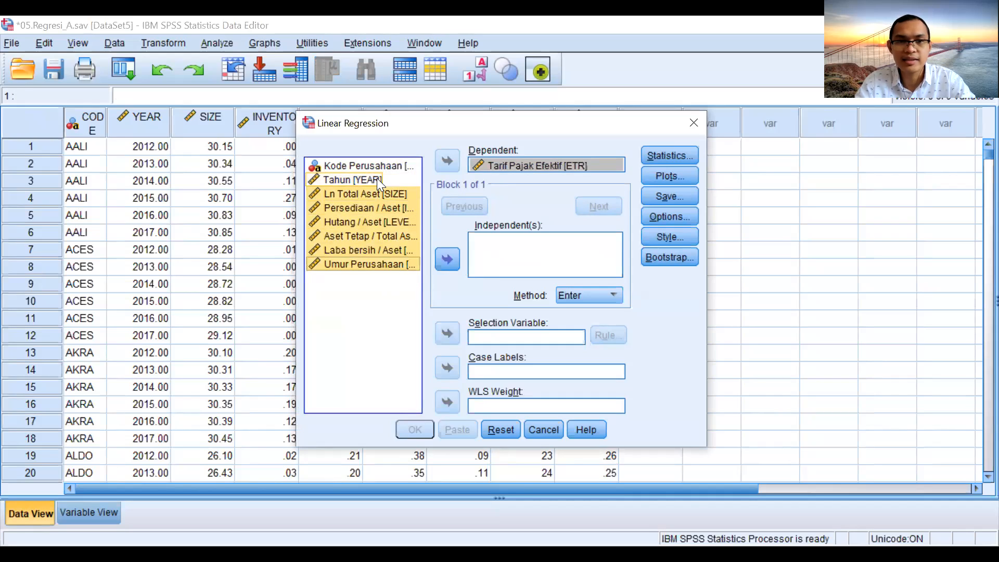
{"action": "left_click", "coordinate": [443, 261]}
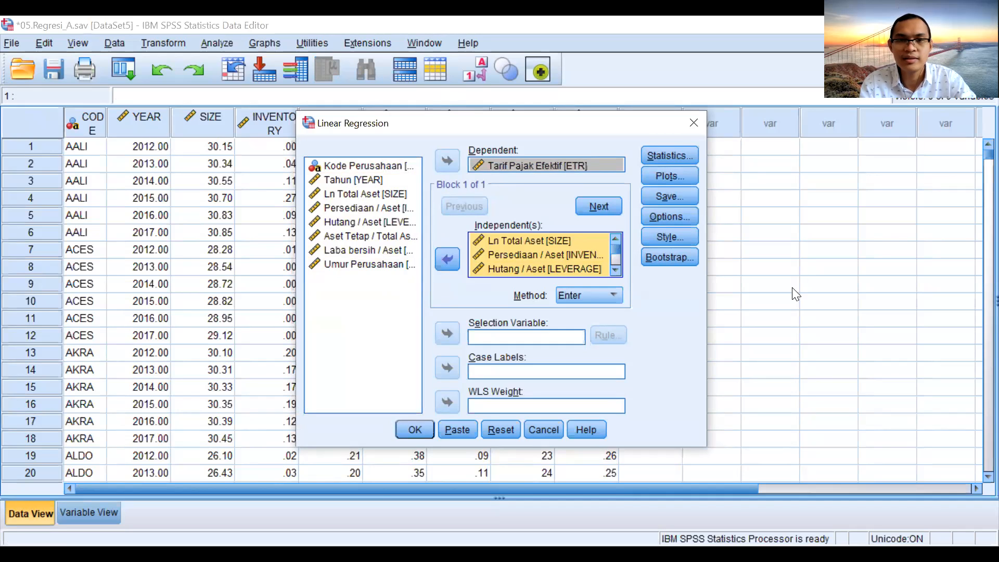
Include collinearity diagnostics and the Durbin-Watson test in the regression statistics
{"action": "left_click", "coordinate": [679, 157]}
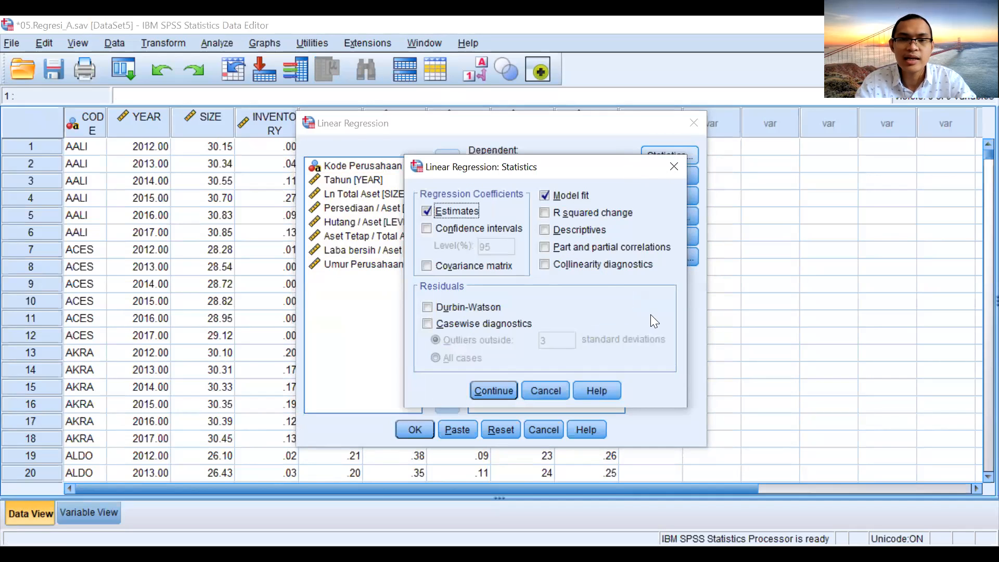
{"action": "left_click", "coordinate": [595, 266]}
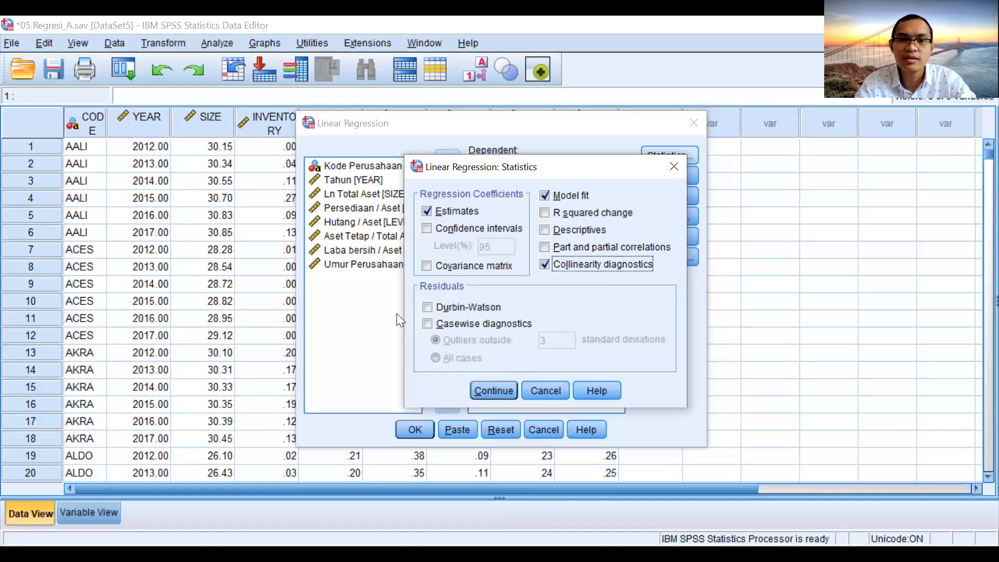
{"action": "left_click", "coordinate": [440, 307]}
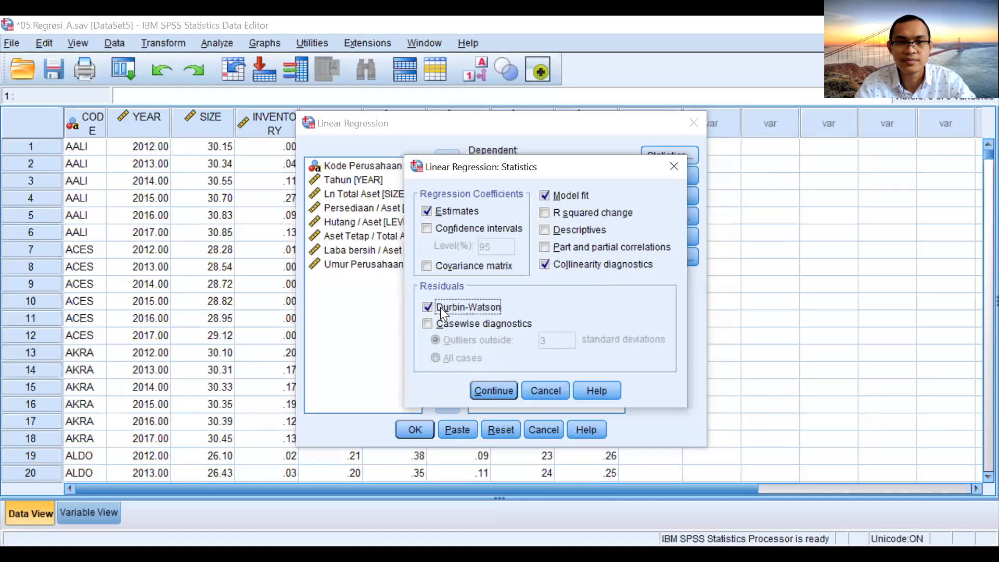
{"action": "left_click", "coordinate": [501, 392]}
Define a regression scatterplot with *SRESID on the Y axis and *ZPRED on the X axis
{"action": "left_click", "coordinate": [655, 175]}
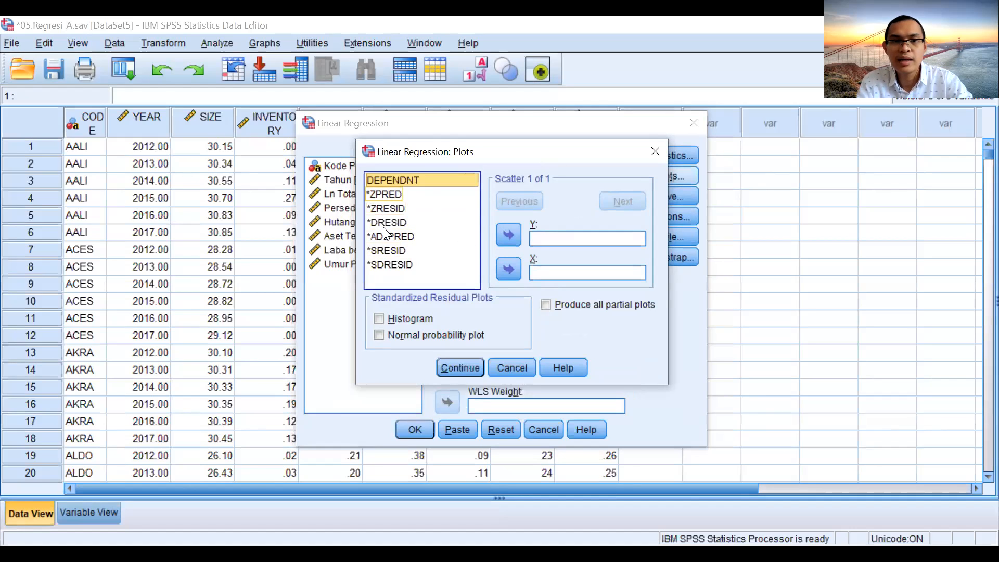
{"action": "left_click", "coordinate": [393, 196]}
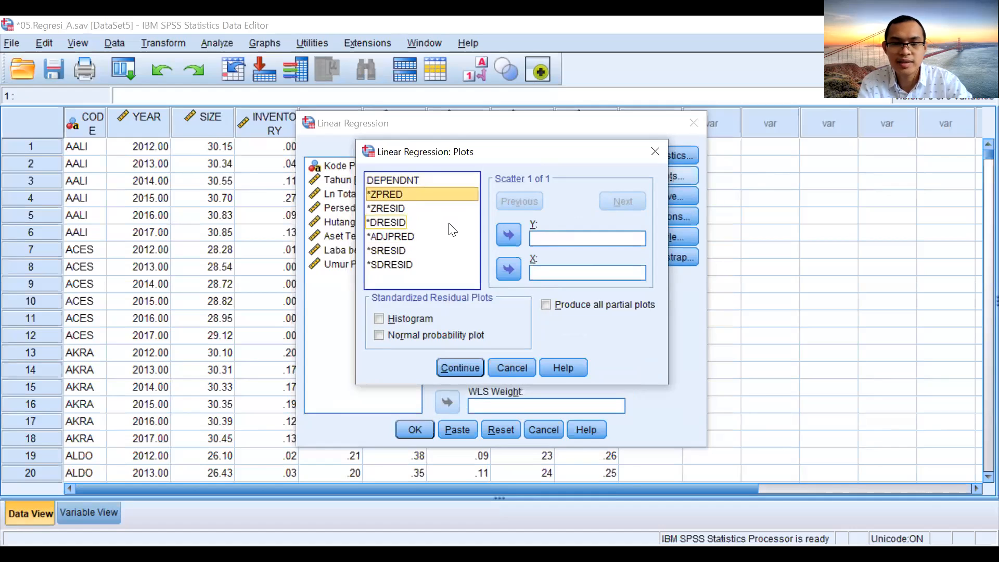
{"action": "left_click", "coordinate": [512, 270]}
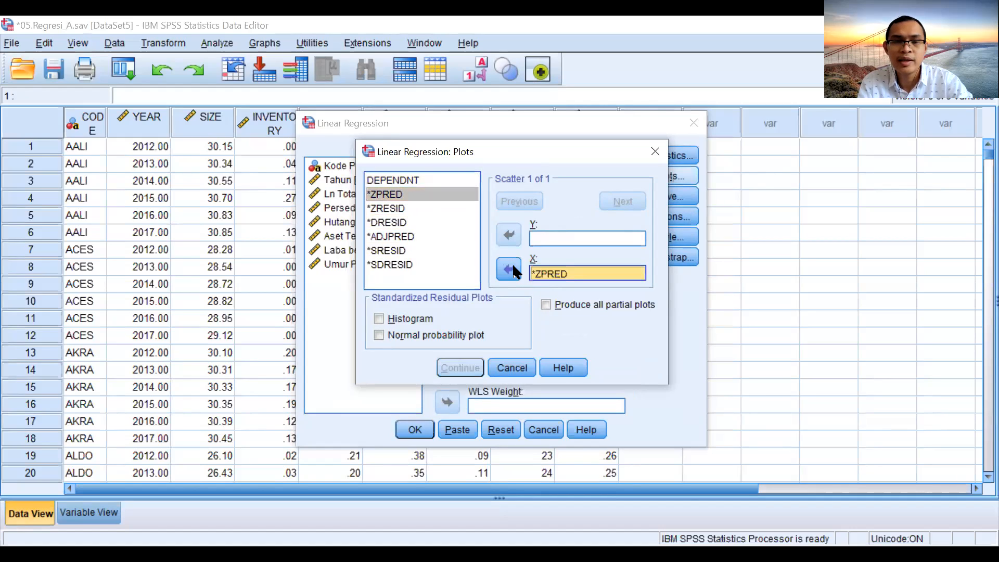
{"action": "left_click", "coordinate": [403, 251]}
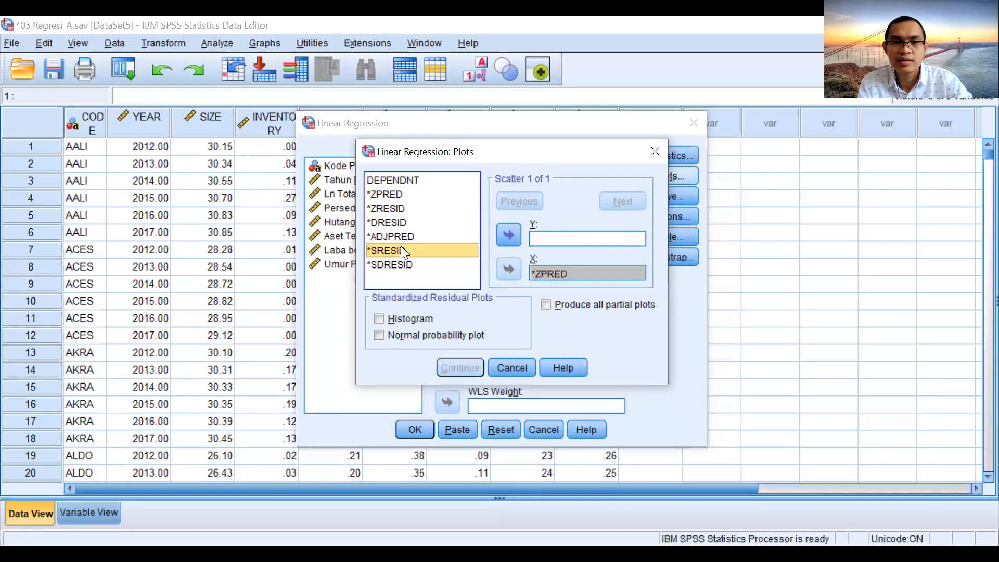
{"action": "left_click", "coordinate": [510, 235]}
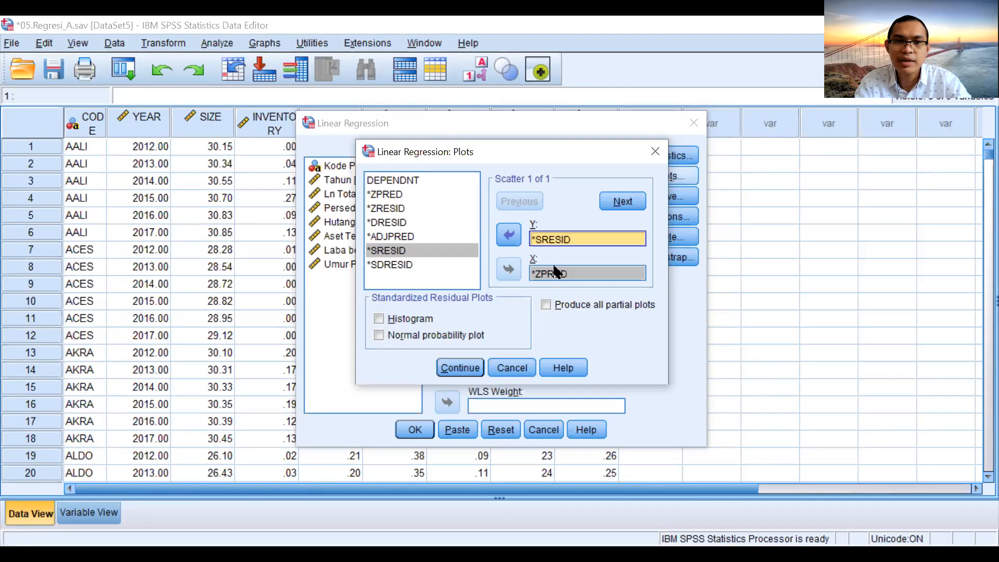
{"action": "left_click", "coordinate": [572, 276]}
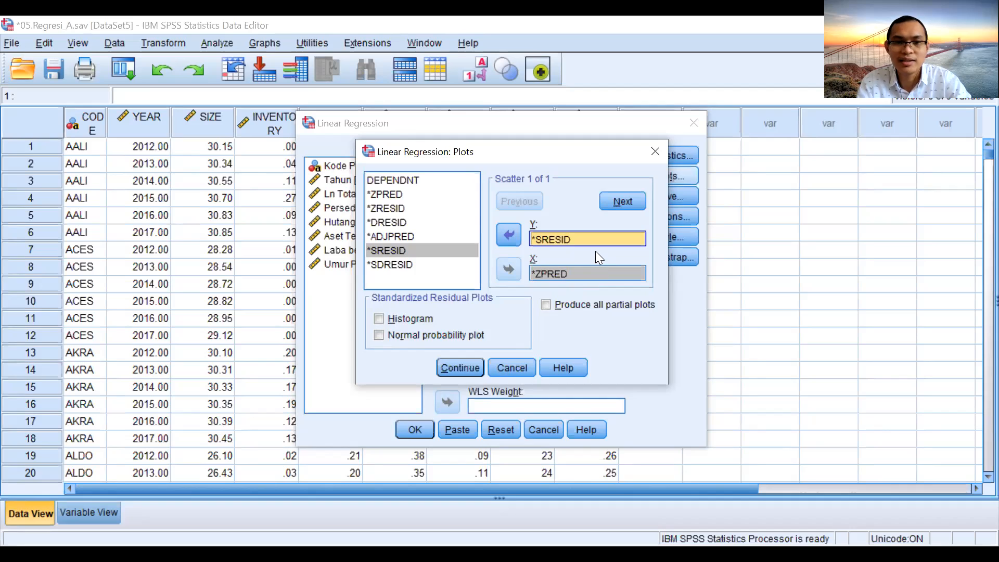
{"action": "left_click", "coordinate": [456, 368]}
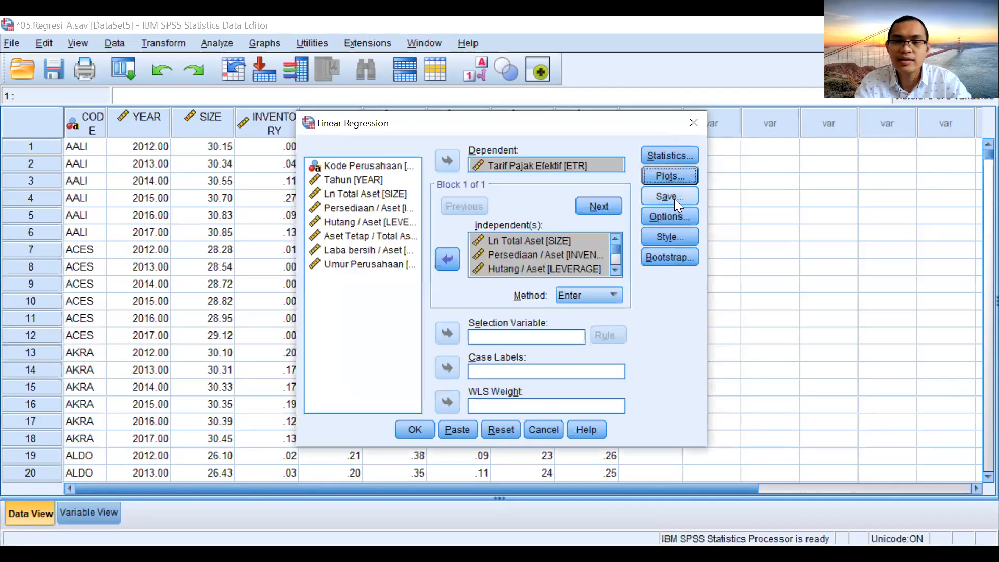
Set the regression to save unstandardized residuals as a new variable and run it
{"action": "left_click", "coordinate": [683, 193]}
{"action": "left_click", "coordinate": [590, 102]}
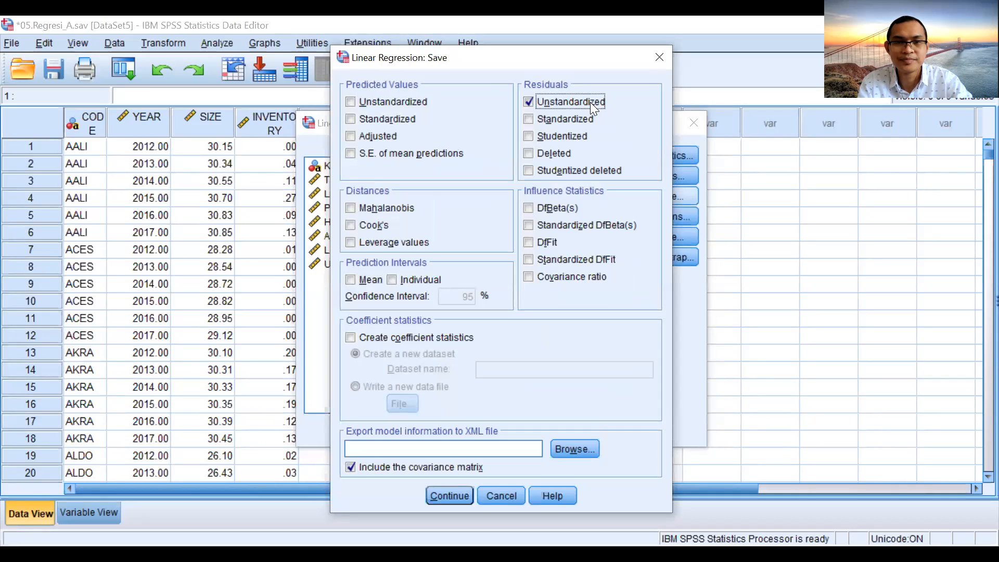
{"action": "left_click", "coordinate": [449, 495]}
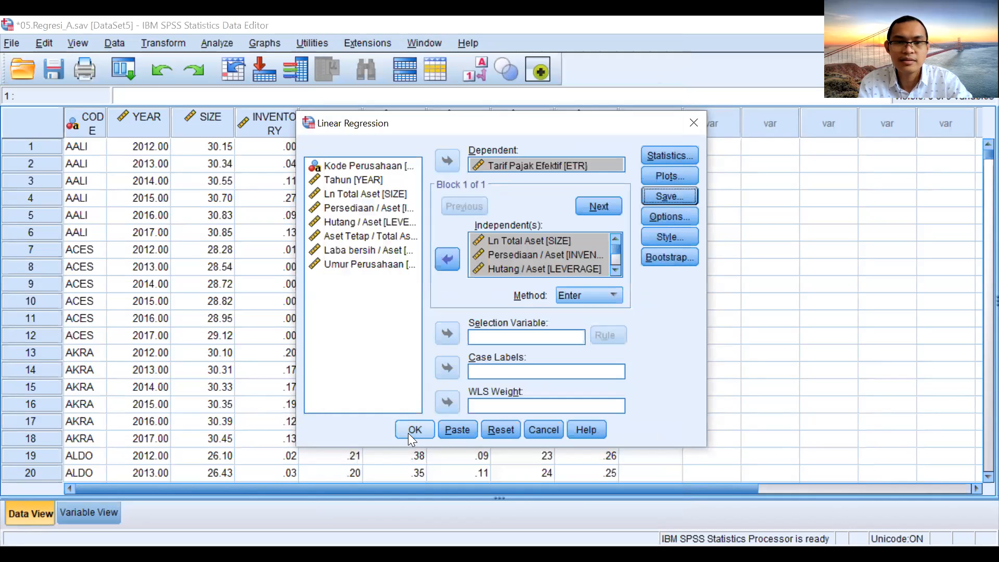
{"action": "left_click", "coordinate": [411, 436]}
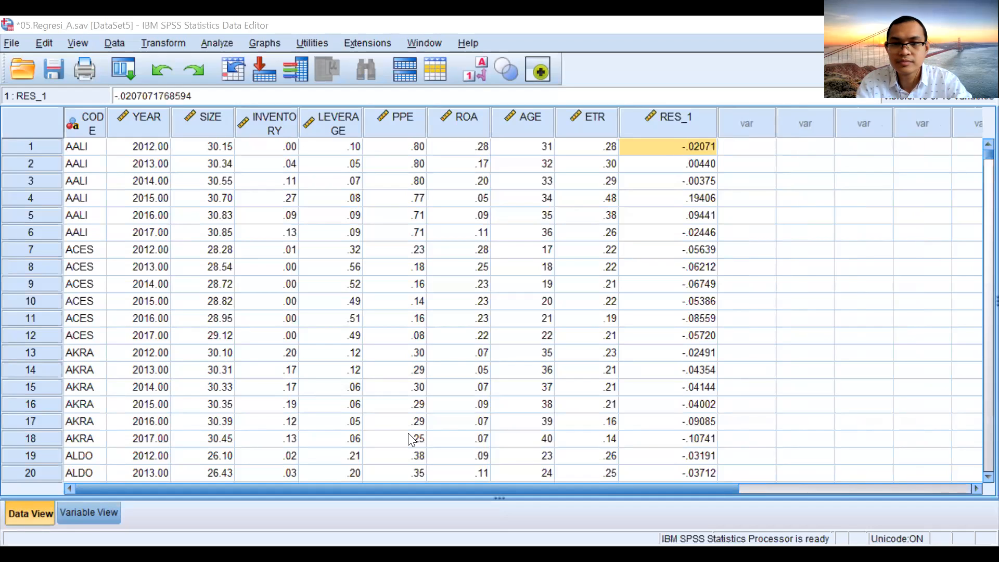
Select the RES_1 column and set up an Explore analysis with Unstandardized Residual in the dependent list
{"action": "left_click", "coordinate": [535, 203]}
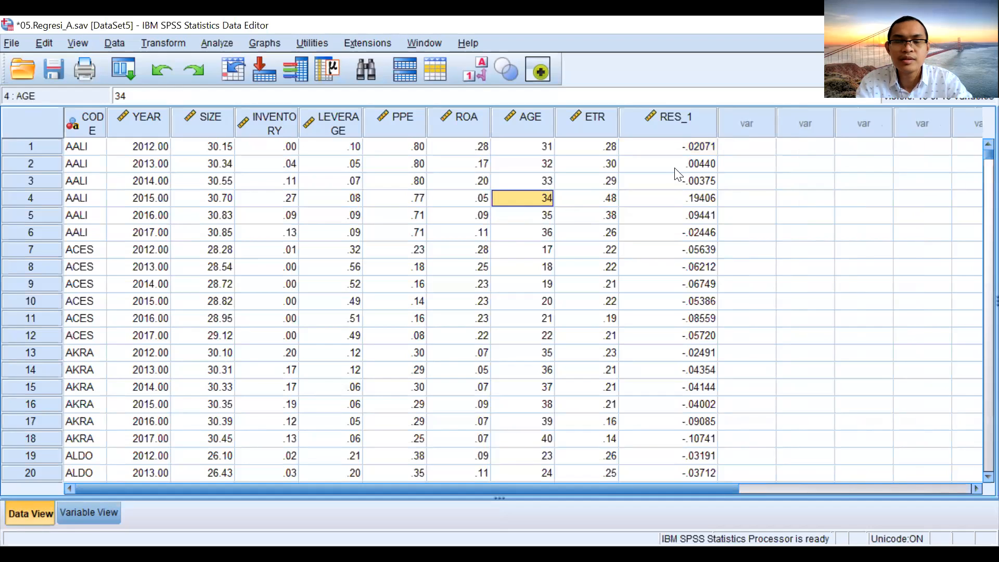
{"action": "left_click", "coordinate": [684, 116]}
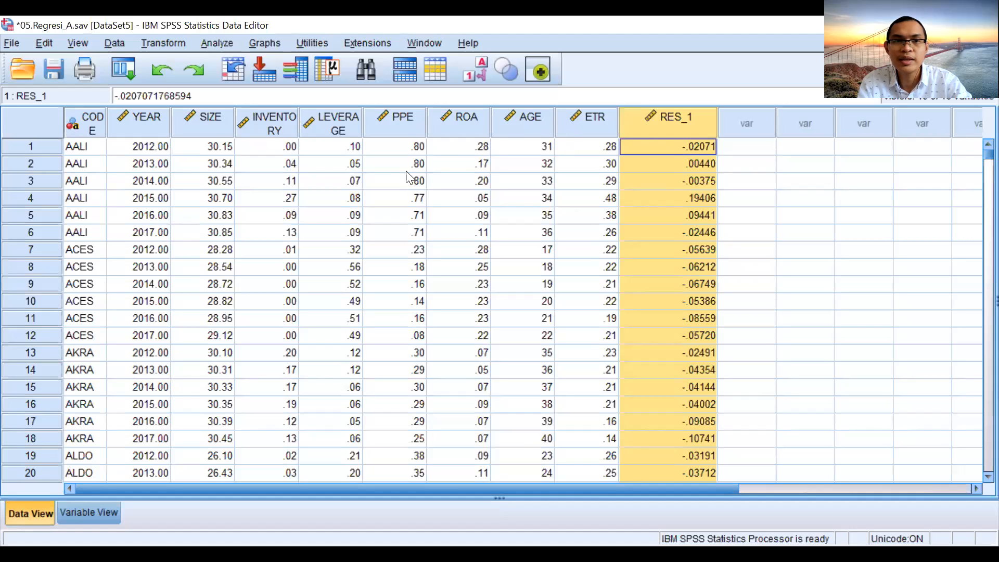
{"action": "left_click", "coordinate": [221, 44]}
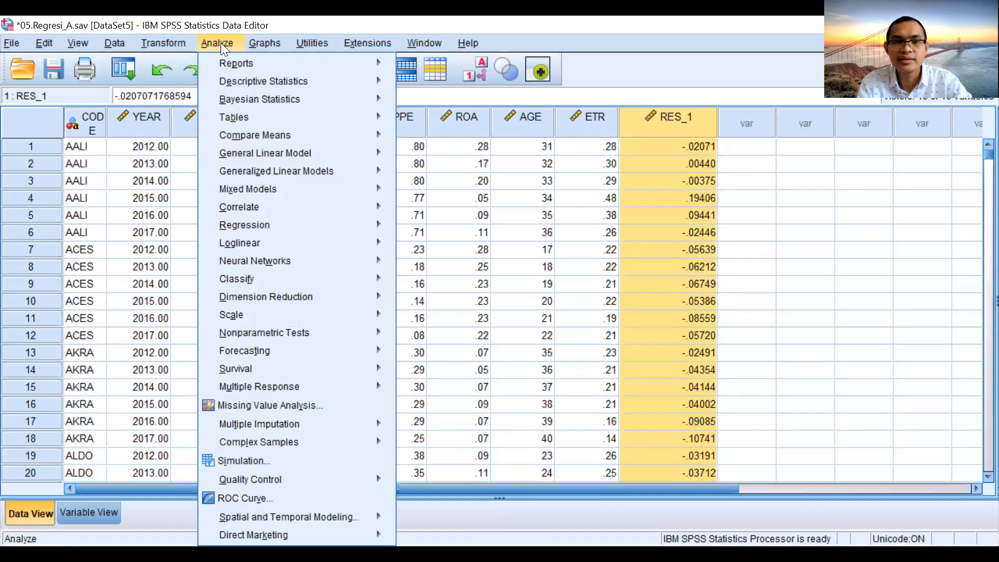
{"action": "mouse_move", "coordinate": [339, 82]}
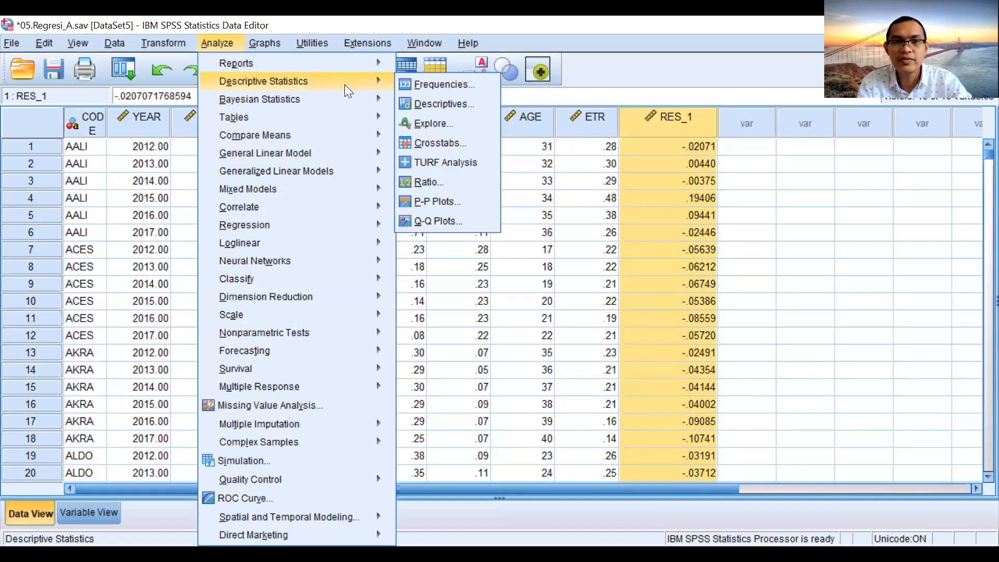
{"action": "left_click", "coordinate": [465, 123]}
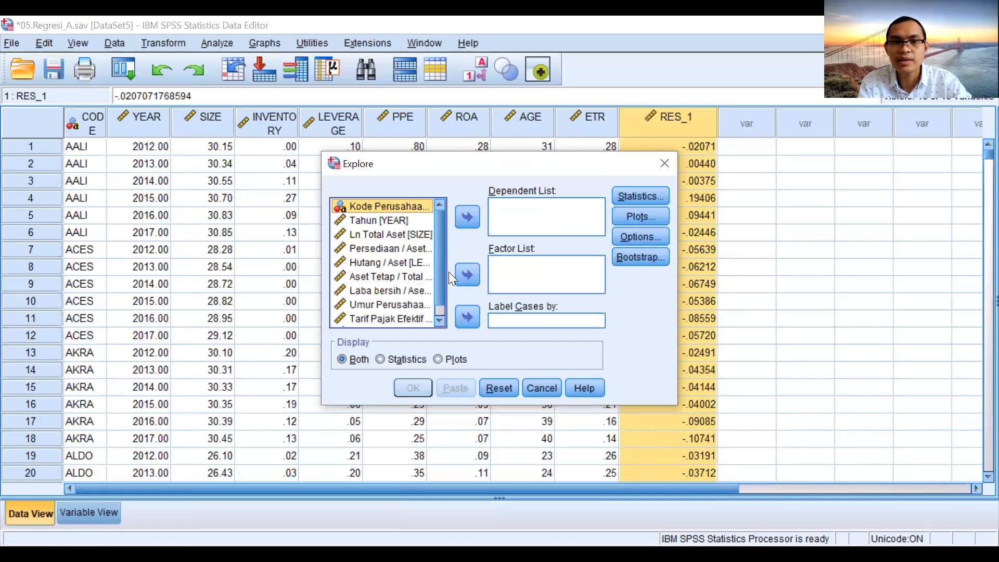
{"action": "scroll", "coordinate": [438, 267], "scroll_direction": "down", "scroll_amount": 1}
{"action": "left_click", "coordinate": [408, 319]}
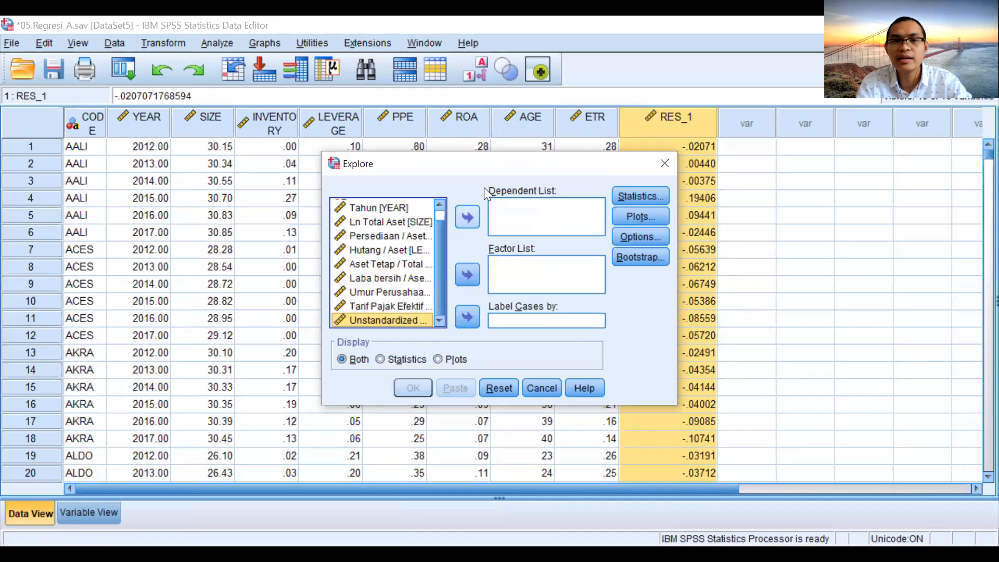
{"action": "left_click", "coordinate": [466, 218]}
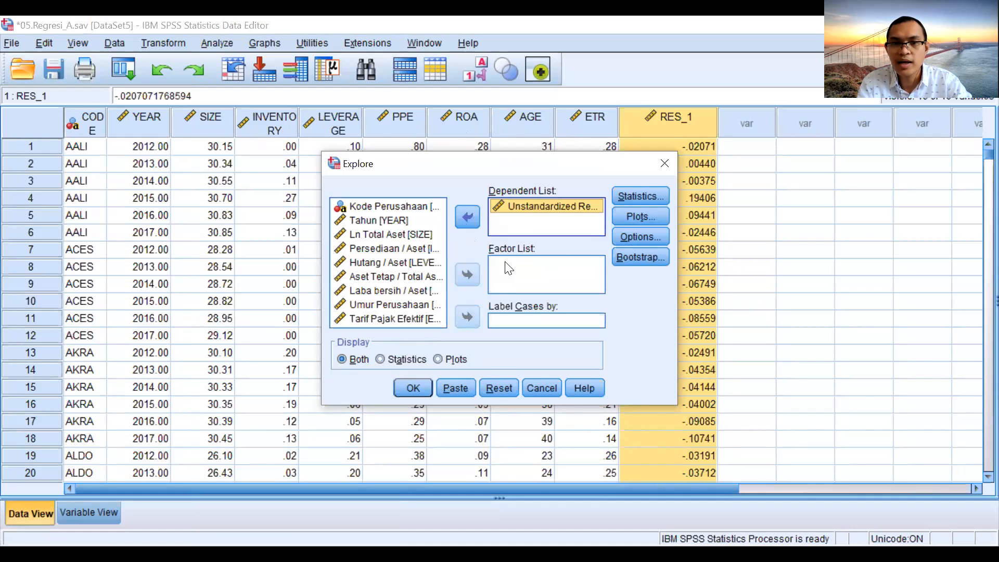
Enable normality plots with tests, limit the display to plots, and run the Explore analysis
{"action": "left_click", "coordinate": [659, 213]}
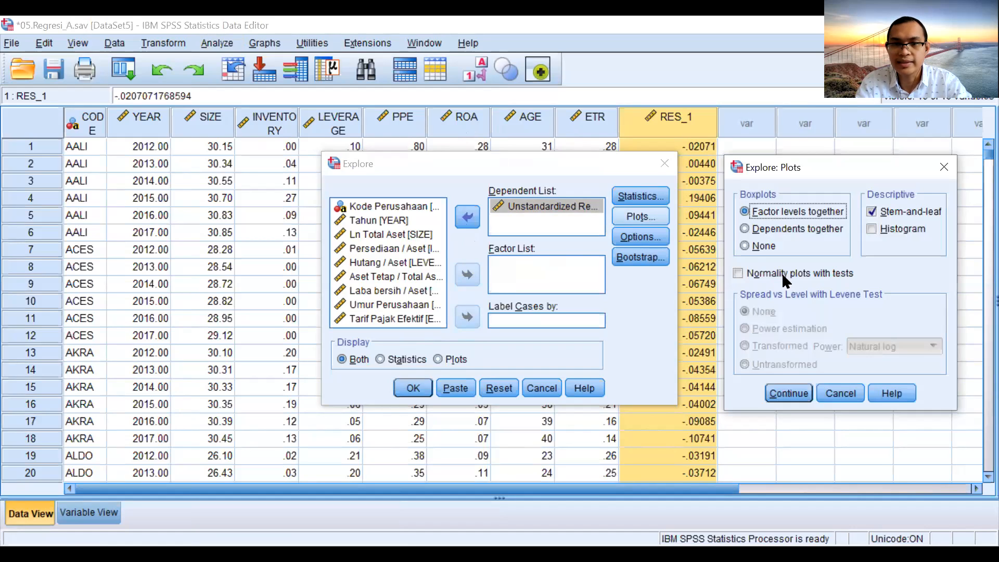
{"action": "left_click", "coordinate": [781, 272]}
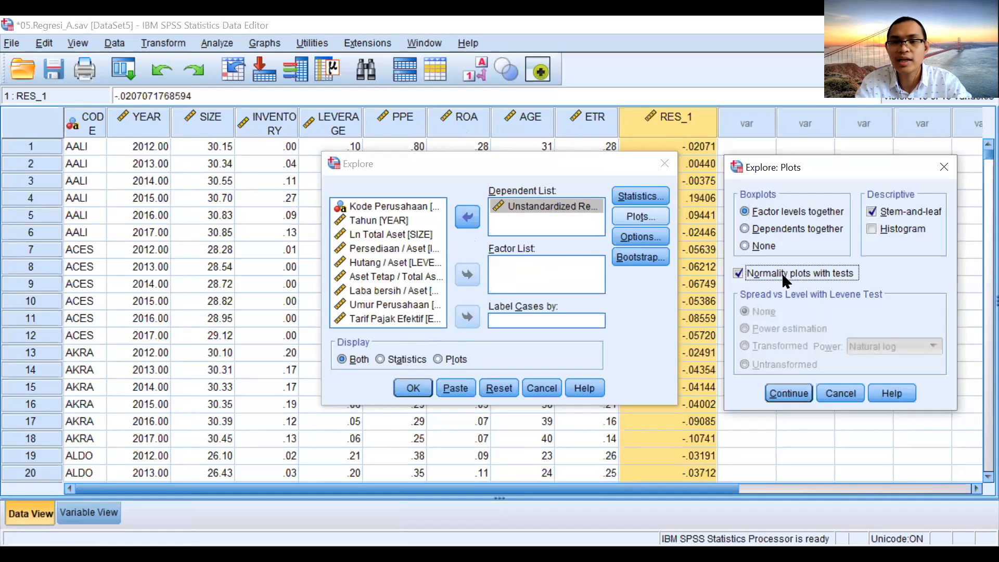
{"action": "left_click", "coordinate": [801, 393]}
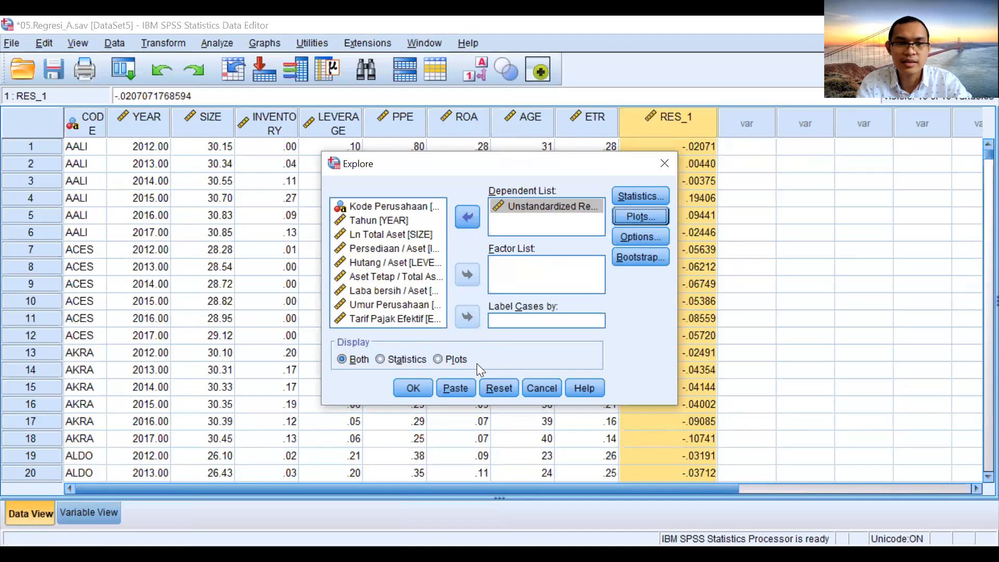
{"action": "left_click", "coordinate": [457, 356]}
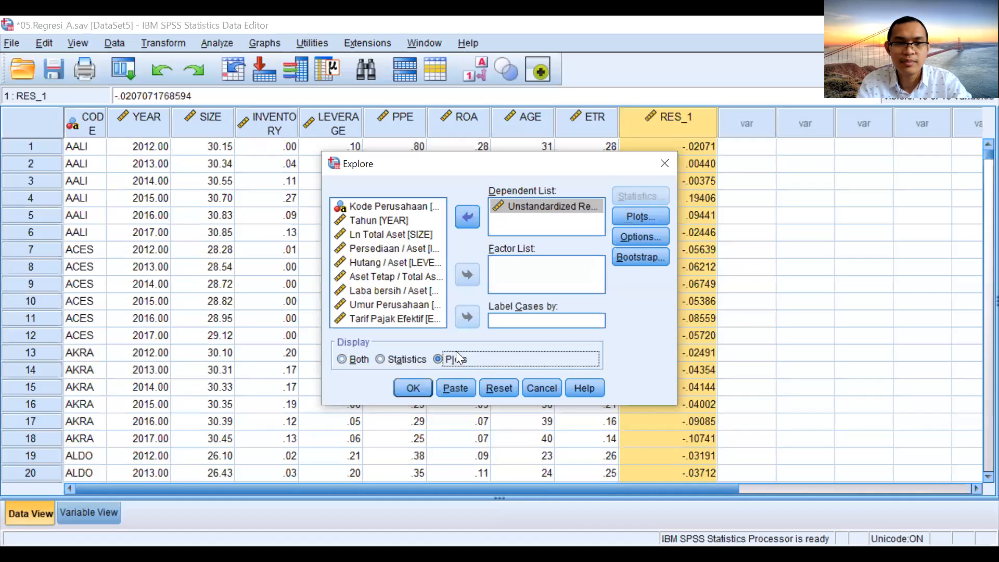
{"action": "left_click", "coordinate": [414, 384]}
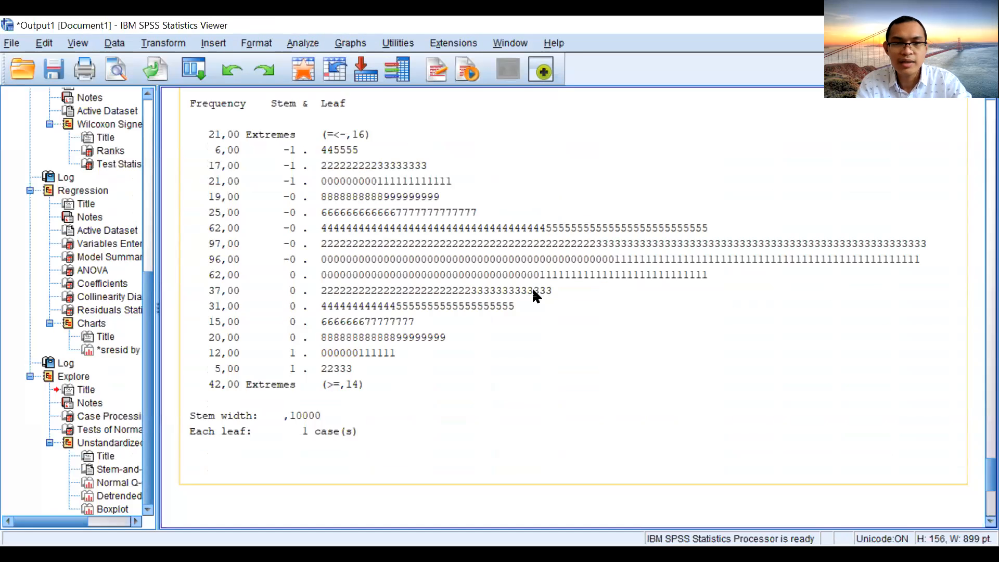
Examine the Explore output for the unstandardized residual: boxplot, detrended plot, normal Q-Q plot and Tests of Normality table
{"action": "scroll", "coordinate": [535, 294], "scroll_direction": "down", "scroll_amount": 15}
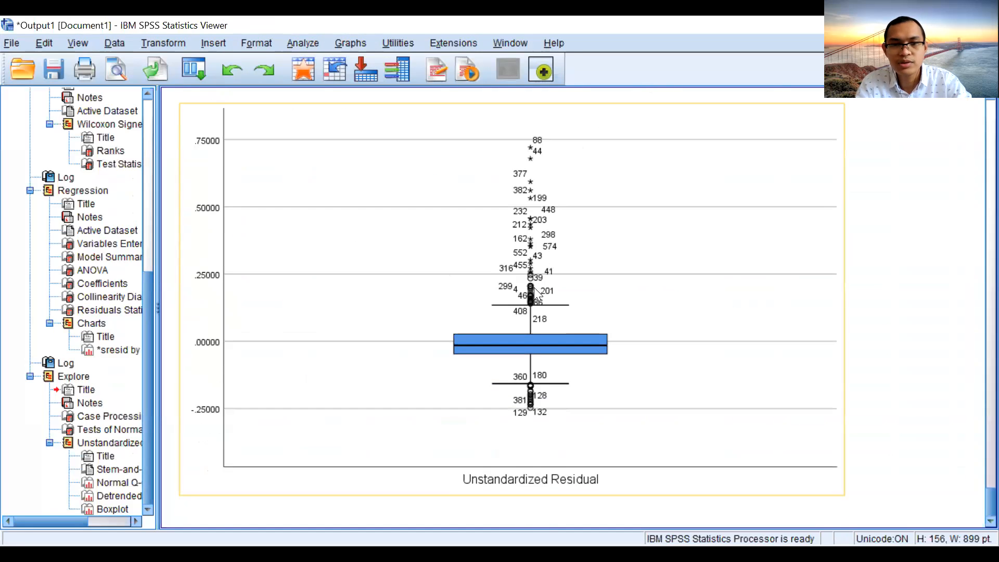
{"action": "scroll", "coordinate": [535, 286], "scroll_direction": "up", "scroll_amount": 3}
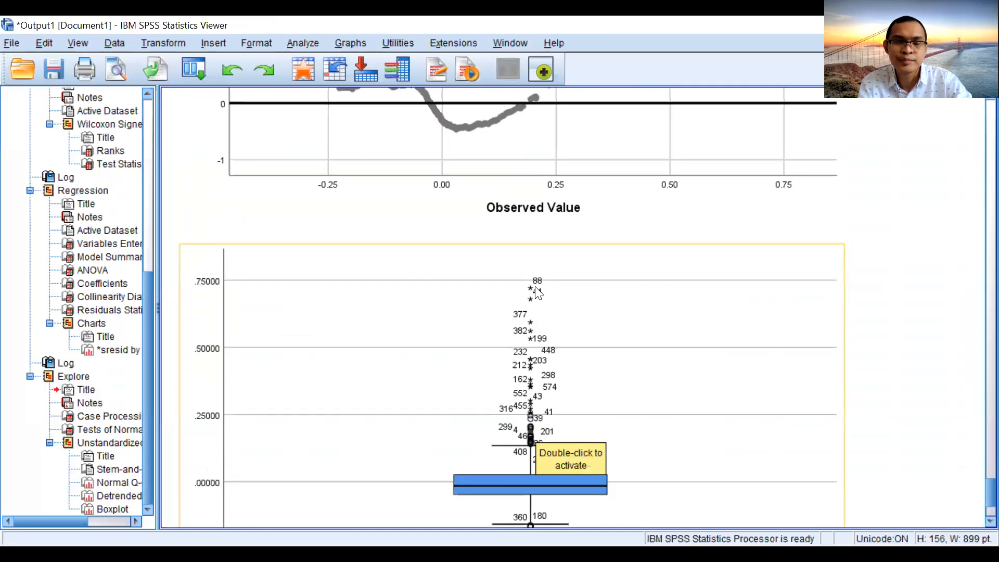
{"action": "scroll", "coordinate": [535, 287], "scroll_direction": "up", "scroll_amount": 4}
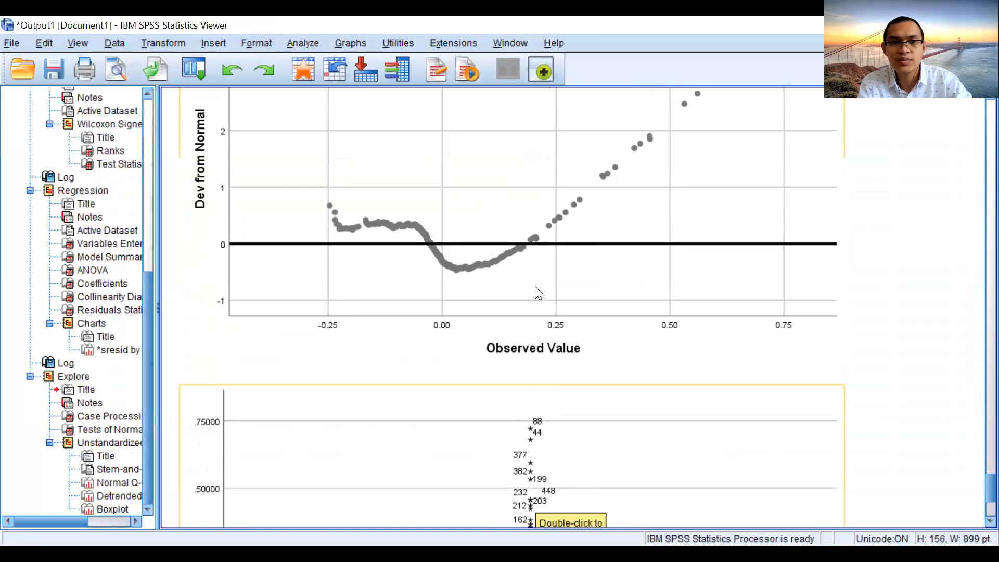
{"action": "scroll", "coordinate": [538, 293], "scroll_direction": "up", "scroll_amount": 12}
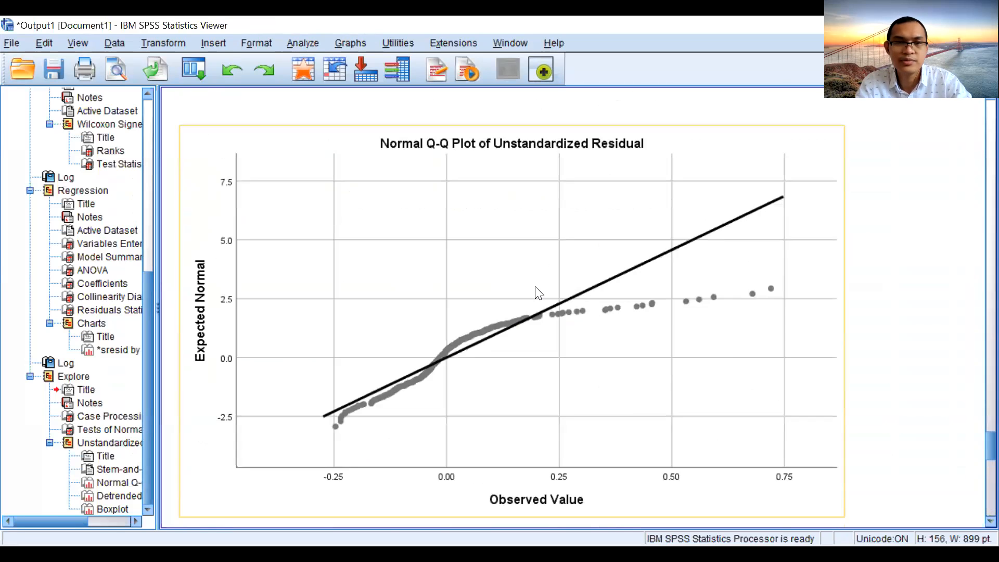
{"action": "scroll", "coordinate": [538, 292], "scroll_direction": "up", "scroll_amount": 8}
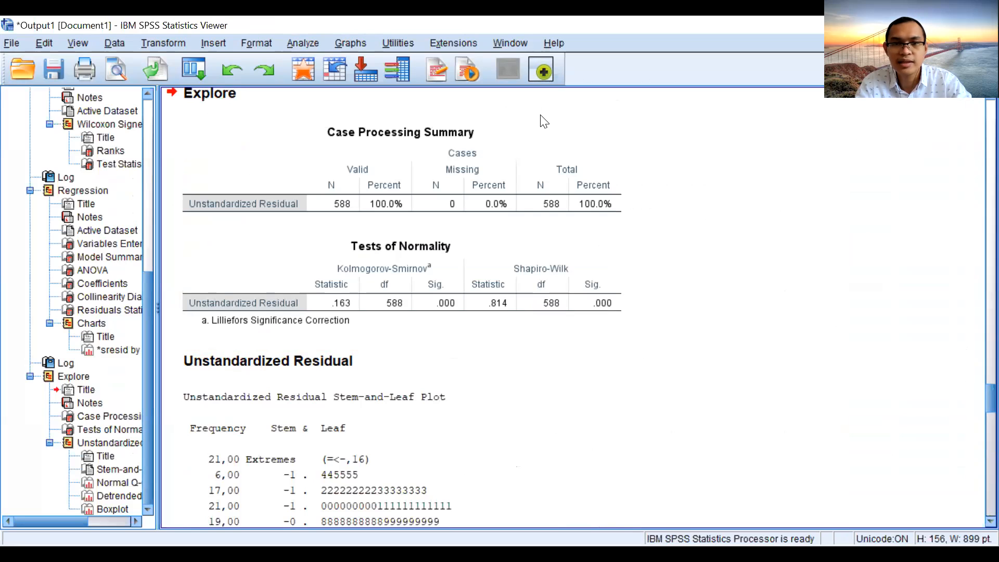
{"action": "key", "text": "alt+Tab"}
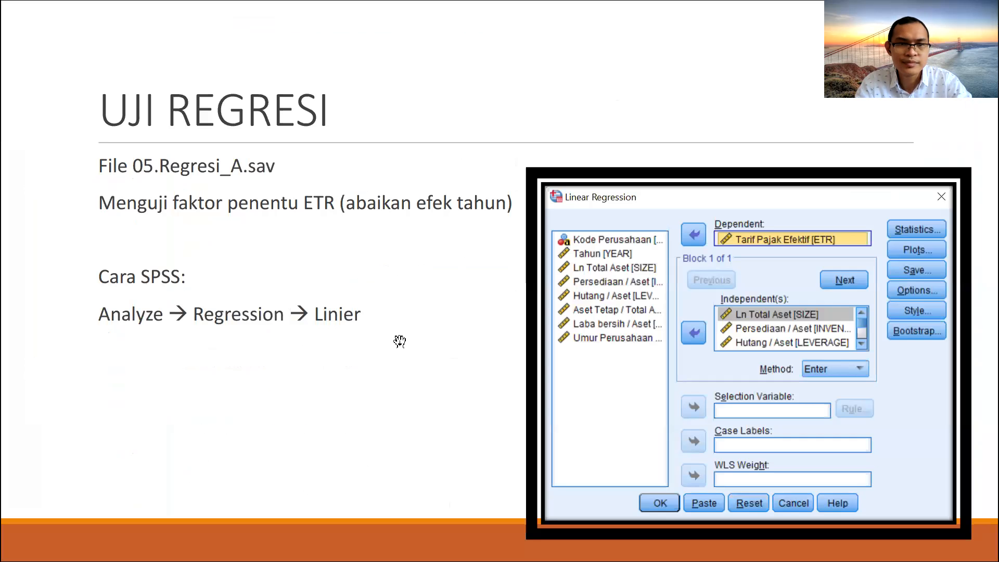
{"action": "left_click", "coordinate": [400, 341]}
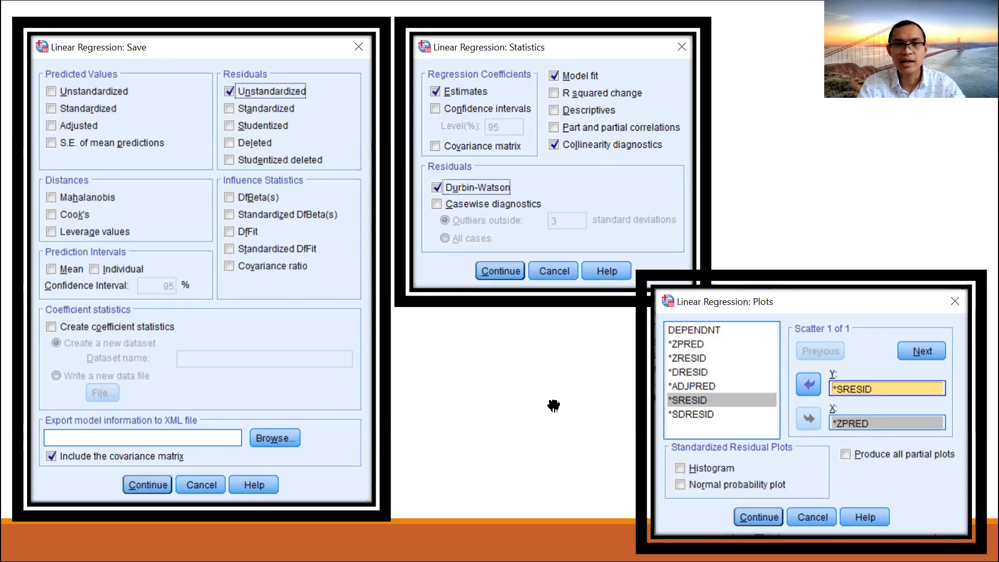
{"action": "left_click", "coordinate": [554, 405]}
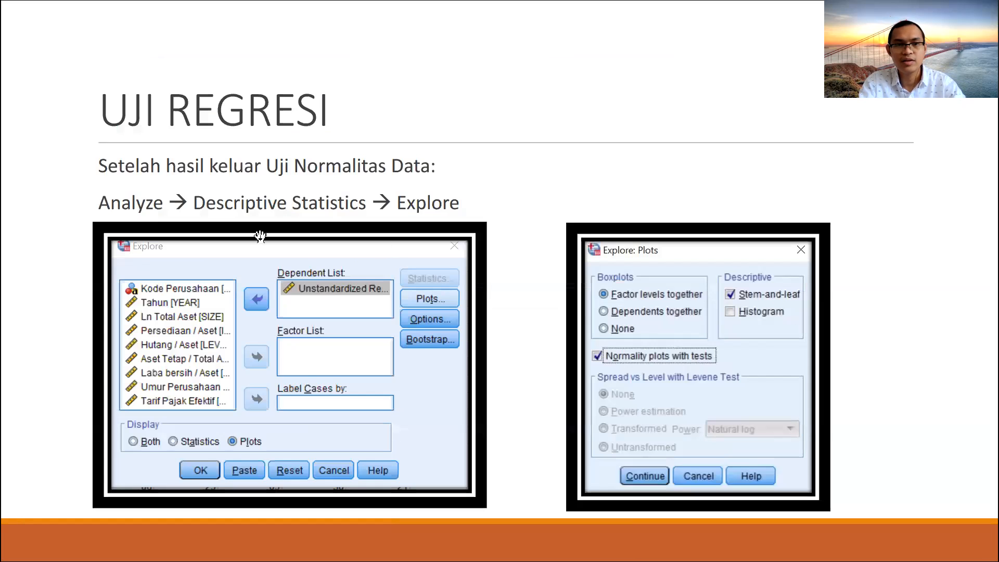
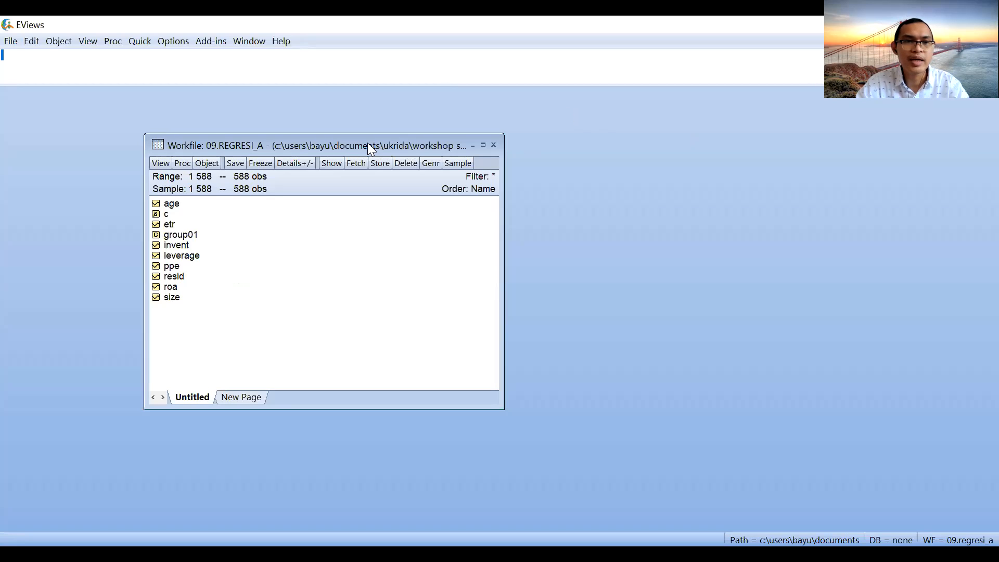
{"action": "left_click_drag", "start_coordinate": [367, 144], "coordinate": [335, 115]}
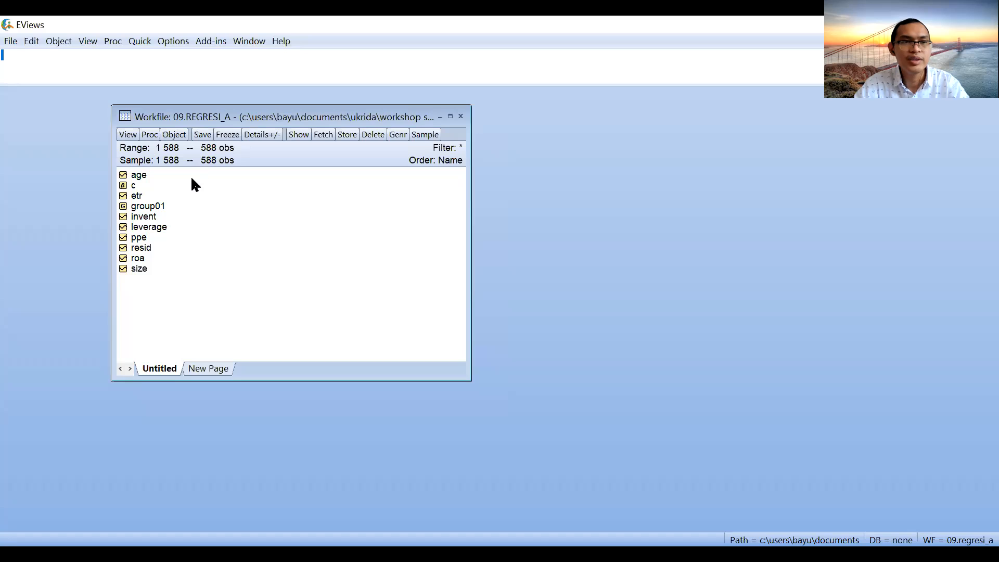
{"action": "left_click", "coordinate": [11, 43]}
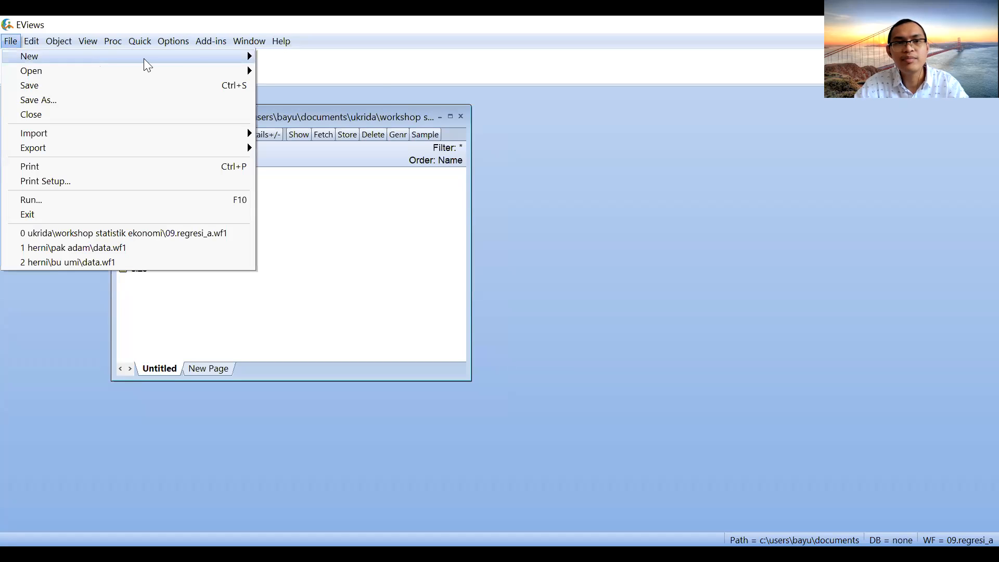
{"action": "mouse_move", "coordinate": [190, 61]}
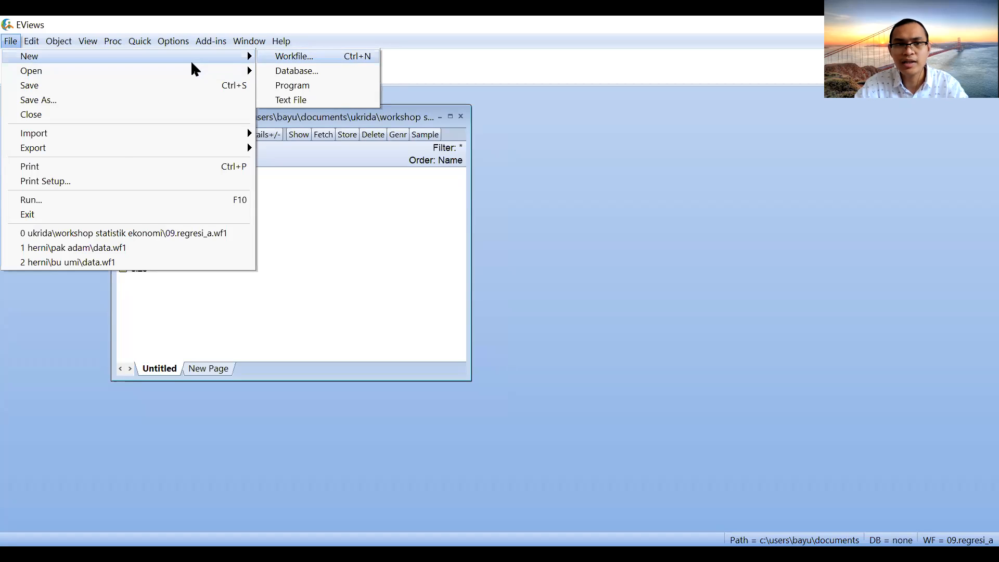
{"action": "key", "text": "Return"}
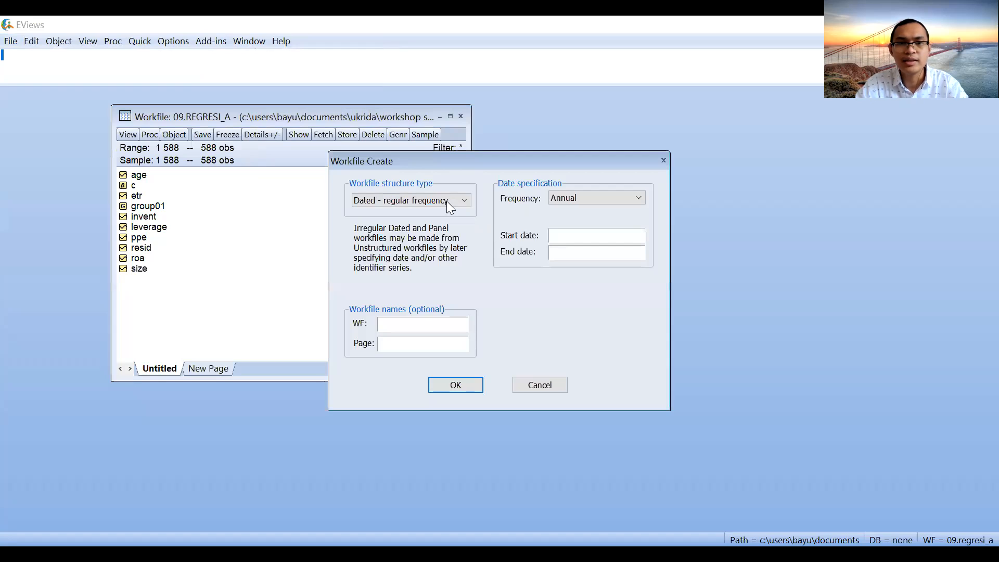
{"action": "left_click", "coordinate": [444, 200]}
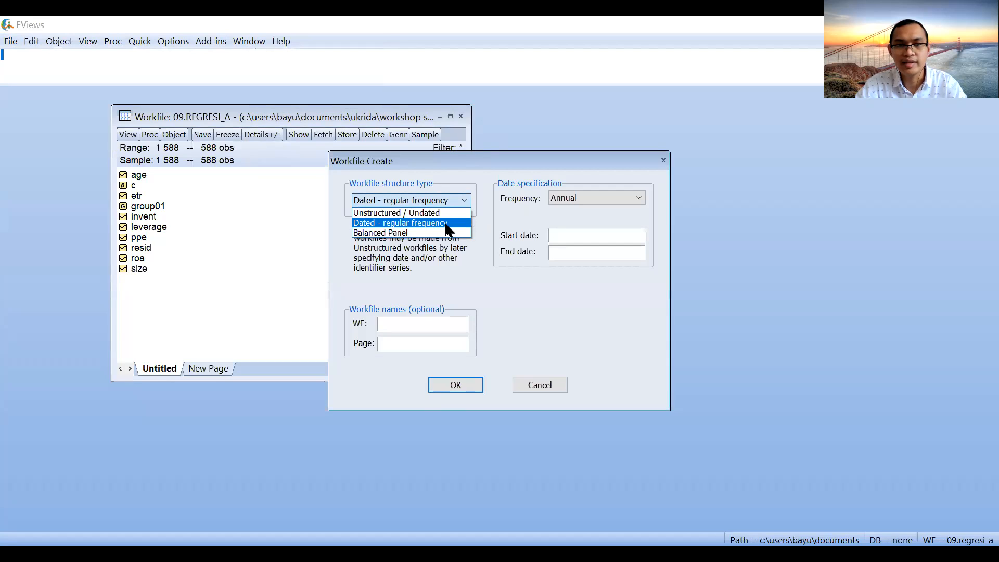
{"action": "left_click", "coordinate": [448, 224]}
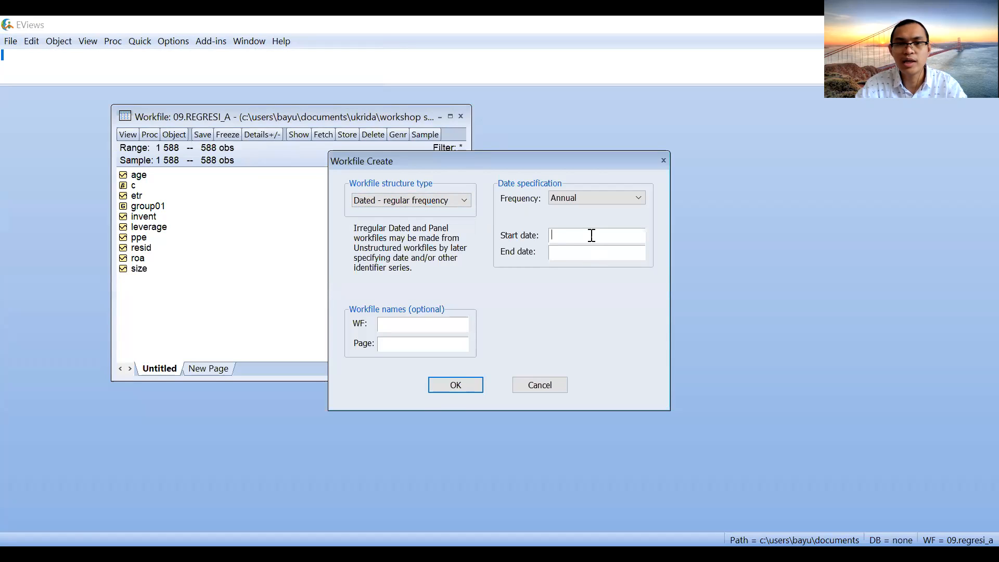
{"action": "left_click", "coordinate": [591, 255]}
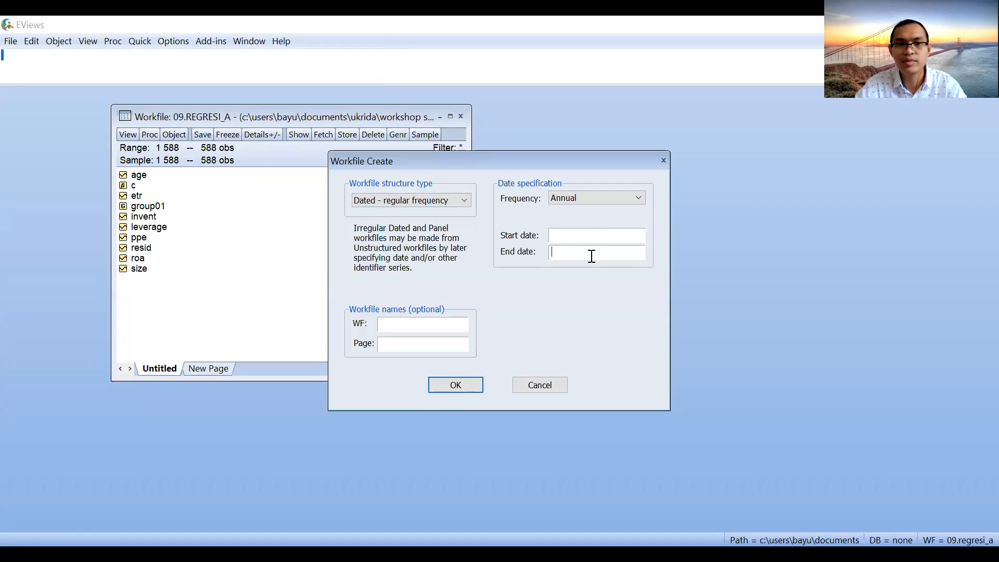
{"action": "left_click", "coordinate": [440, 204]}
{"action": "left_click", "coordinate": [443, 215]}
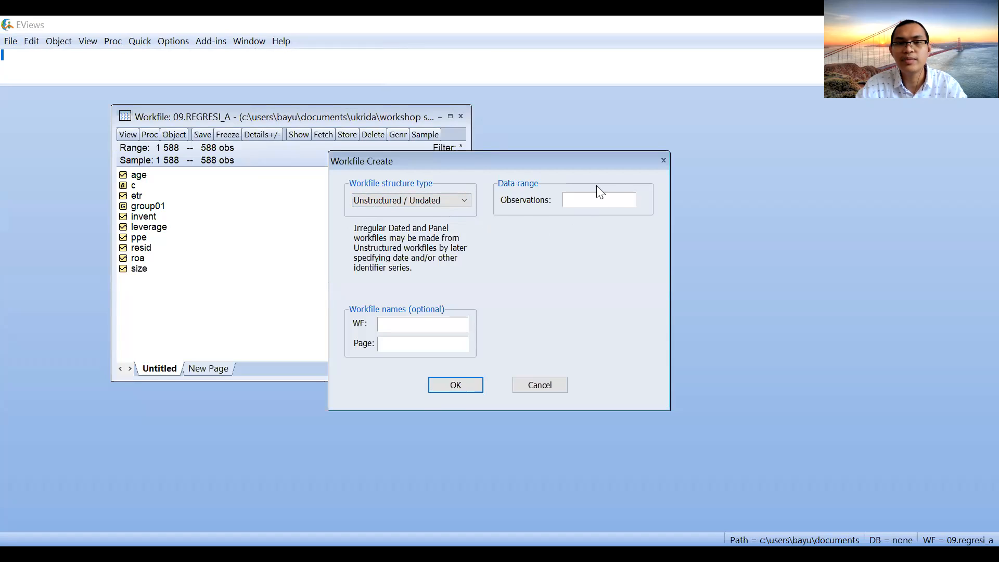
{"action": "left_click", "coordinate": [613, 204]}
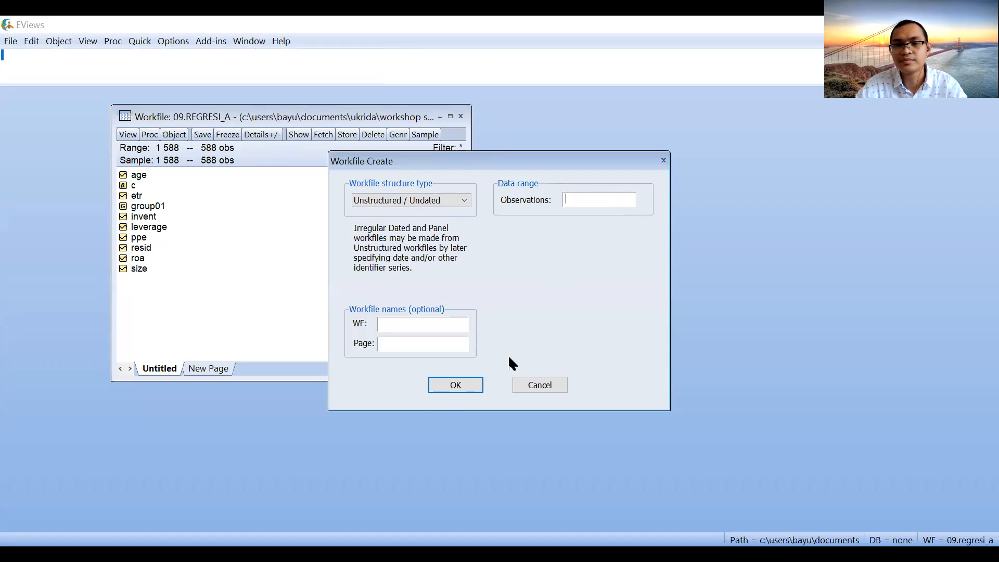
{"action": "left_click", "coordinate": [526, 386]}
{"action": "left_click", "coordinate": [140, 42]}
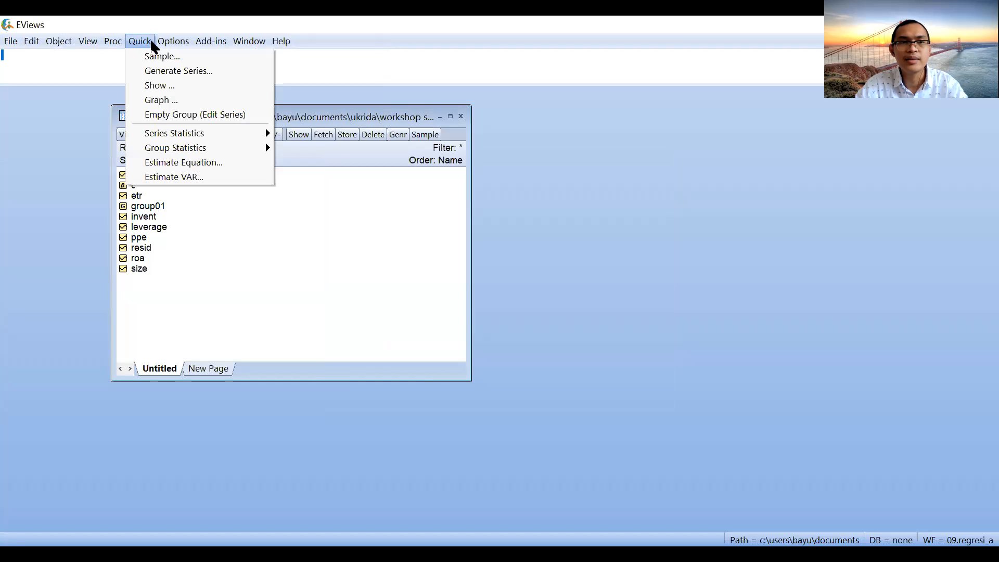
{"action": "left_click", "coordinate": [219, 114]}
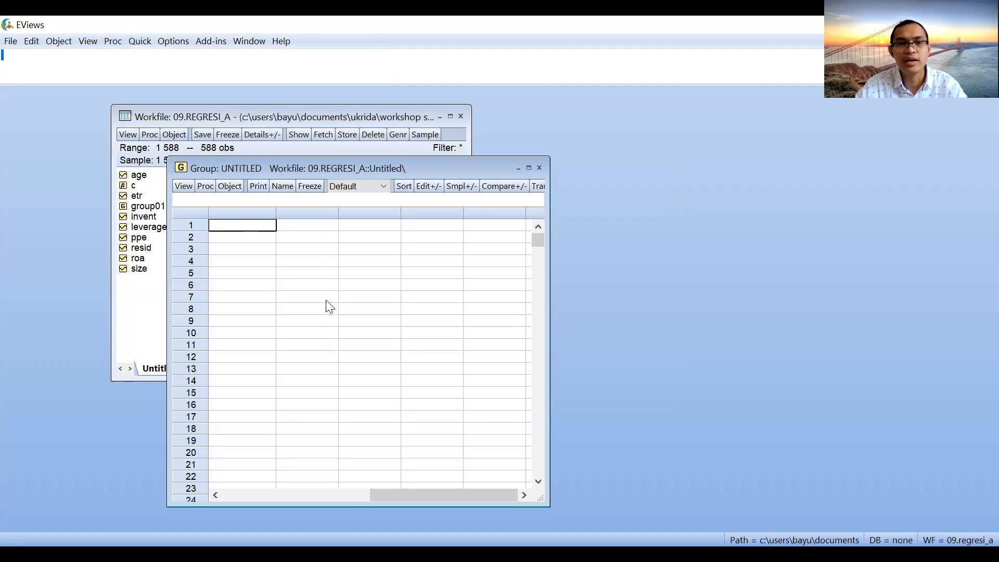
{"action": "left_click", "coordinate": [539, 168]}
{"action": "left_click", "coordinate": [539, 320]}
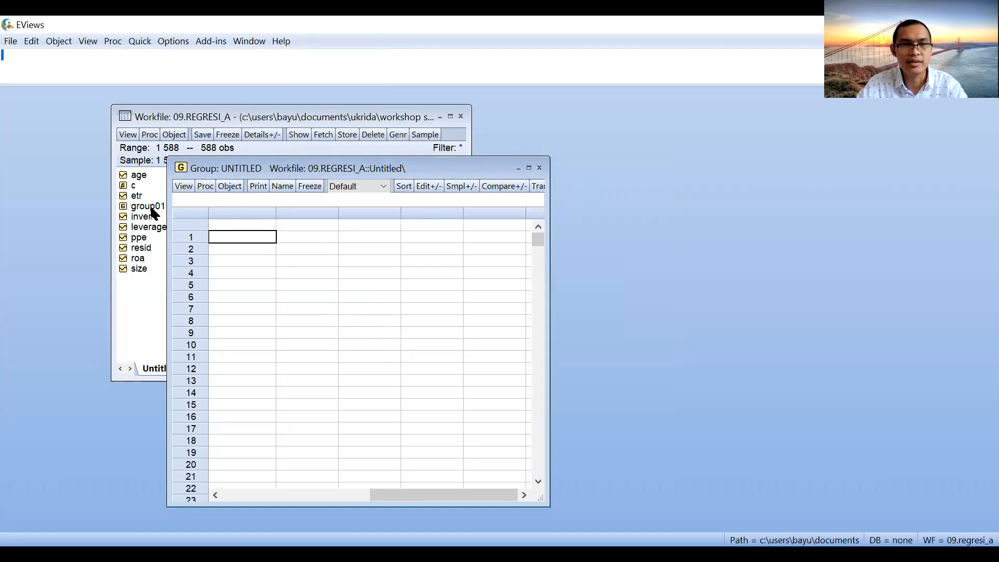
Open group01 from the workfile, discard the untitled empty group, and enlarge the group01 data sheet
{"action": "double_click", "coordinate": [153, 205]}
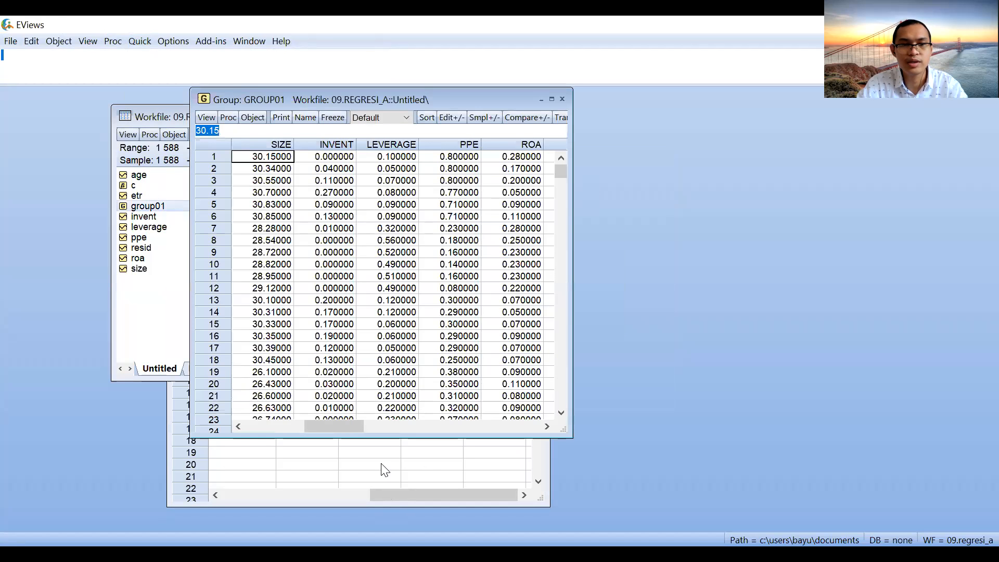
{"action": "left_click", "coordinate": [540, 169]}
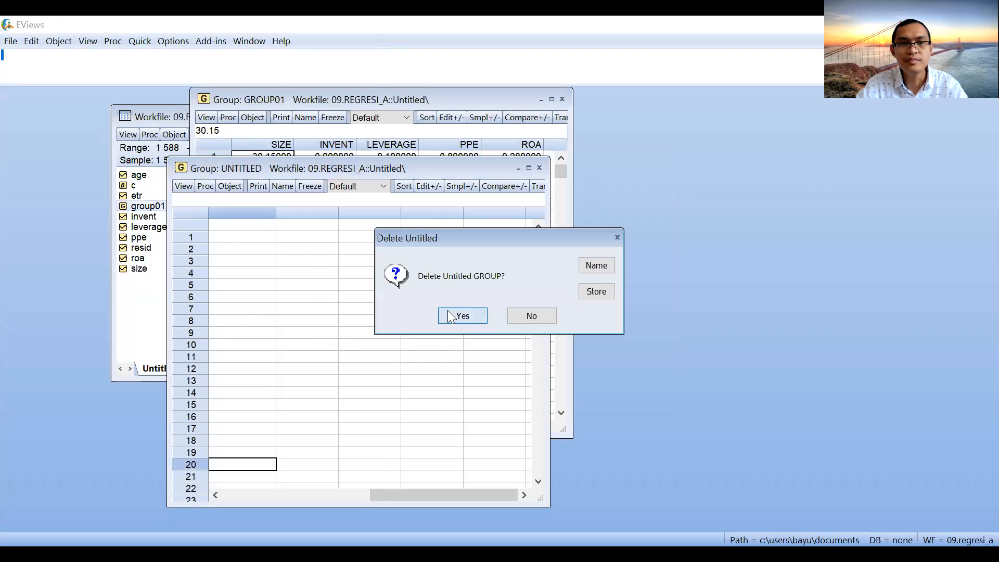
{"action": "left_click", "coordinate": [452, 316]}
{"action": "left_click", "coordinate": [551, 99]}
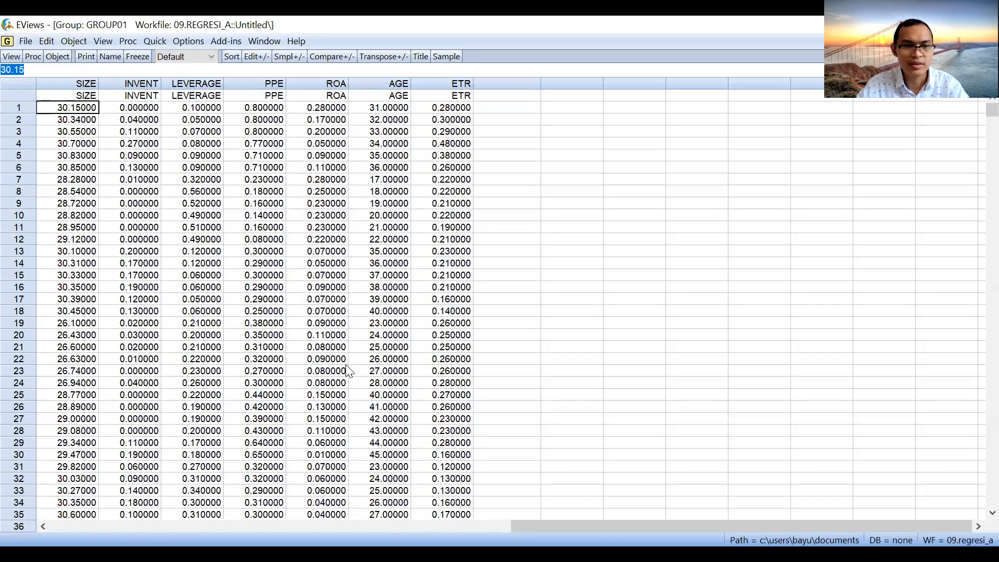
Review the rows of the SIZE, INVENT, LEVERAGE, PPE, ROA, AGE and ETR series in group01 and close the group
{"action": "scroll", "coordinate": [347, 367], "scroll_direction": "down", "scroll_amount": 1}
{"action": "scroll", "coordinate": [348, 366], "scroll_direction": "down", "scroll_amount": 6}
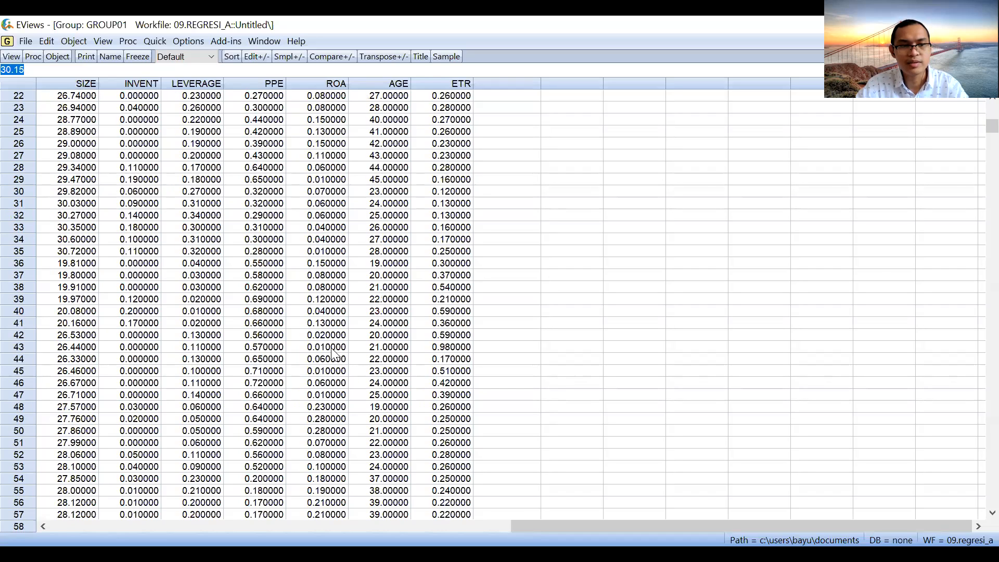
{"action": "scroll", "coordinate": [334, 353], "scroll_direction": "down", "scroll_amount": 20}
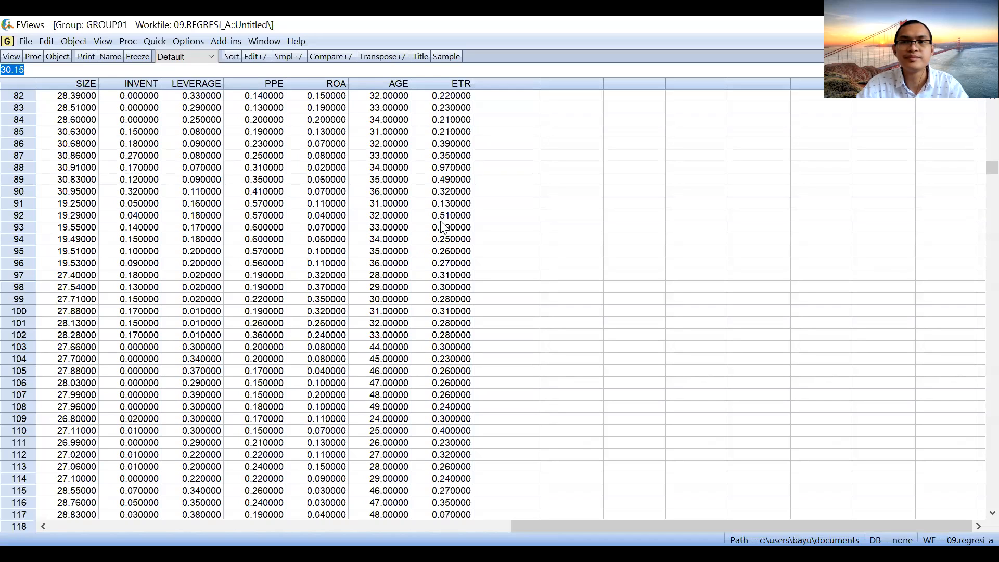
{"action": "scroll", "coordinate": [586, 99], "scroll_direction": "down", "scroll_amount": 4}
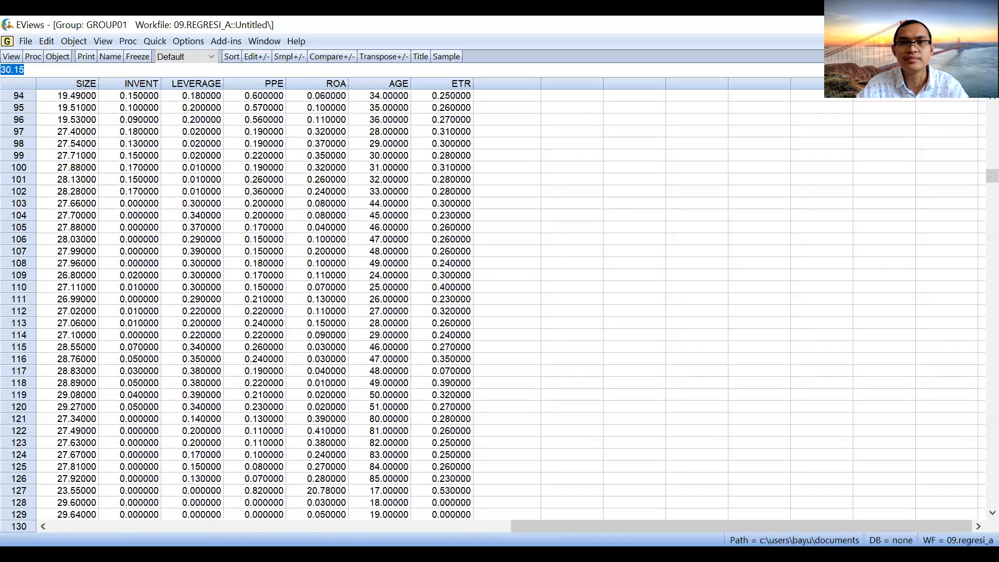
{"action": "left_click", "coordinate": [974, 42]}
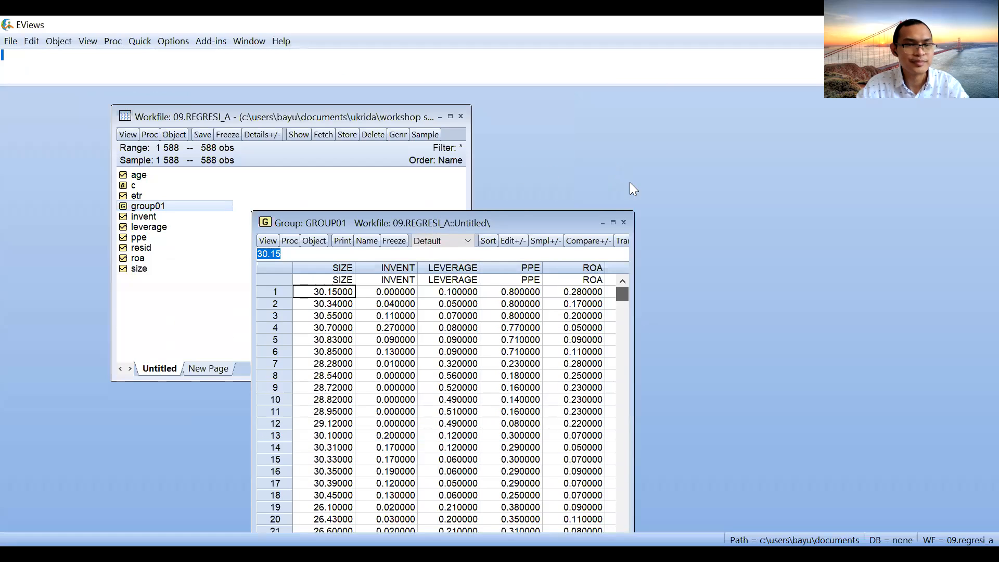
{"action": "left_click_drag", "start_coordinate": [630, 182], "coordinate": [726, 144]}
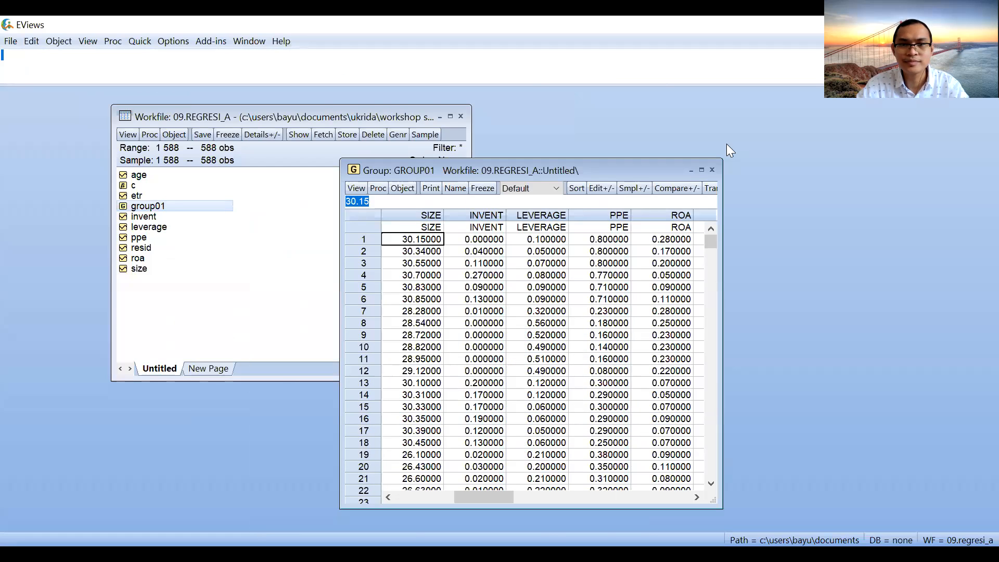
{"action": "left_click", "coordinate": [712, 169]}
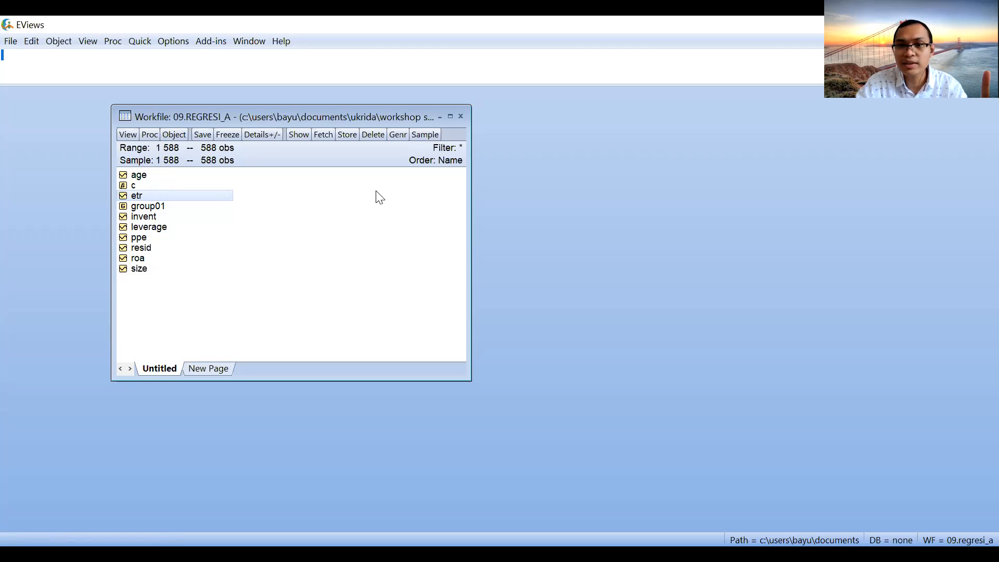
Create a new untitled Equation object in the workfile and move its estimation dialog clear of the series list
{"action": "left_click", "coordinate": [179, 135]}
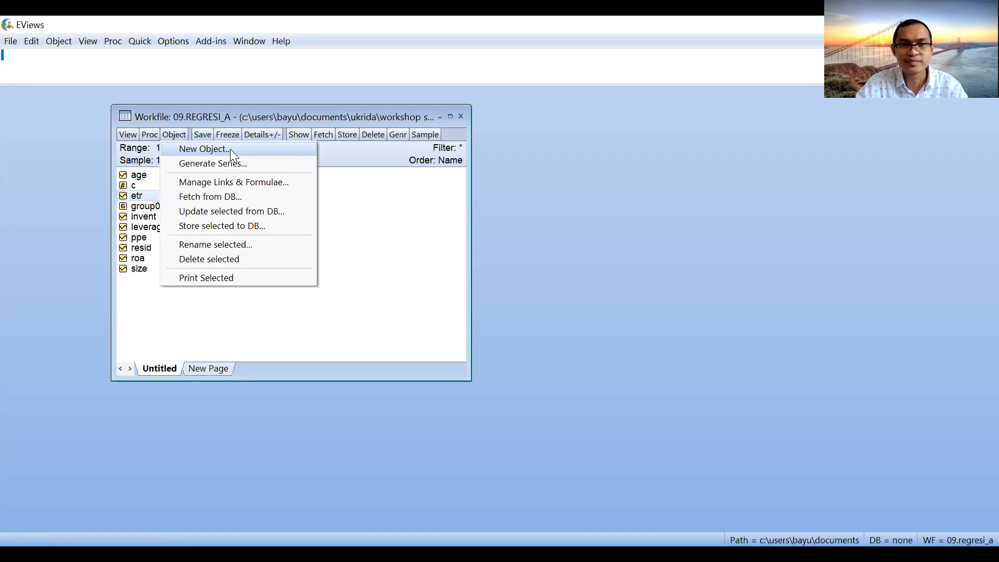
{"action": "left_click", "coordinate": [231, 151]}
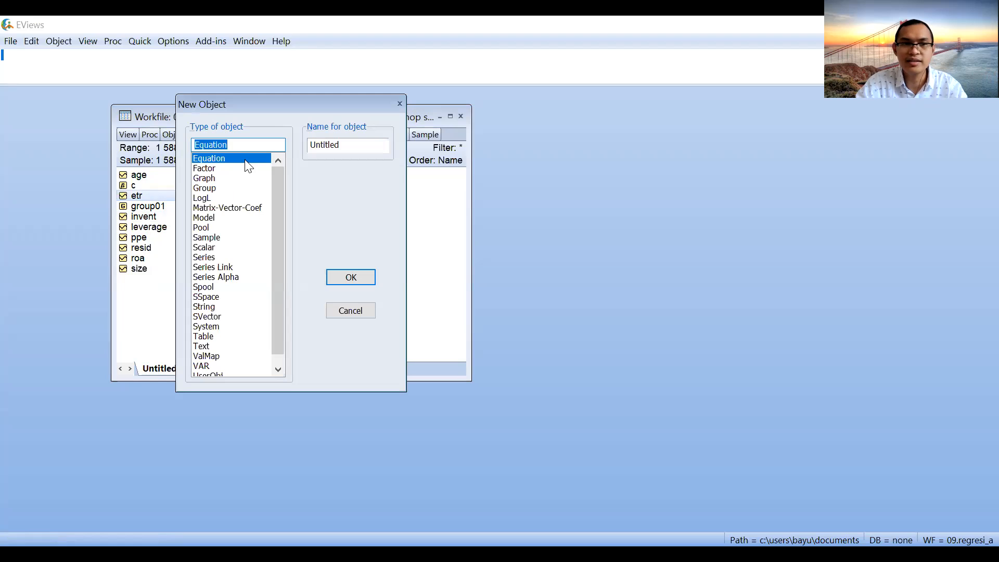
{"action": "left_click", "coordinate": [344, 280]}
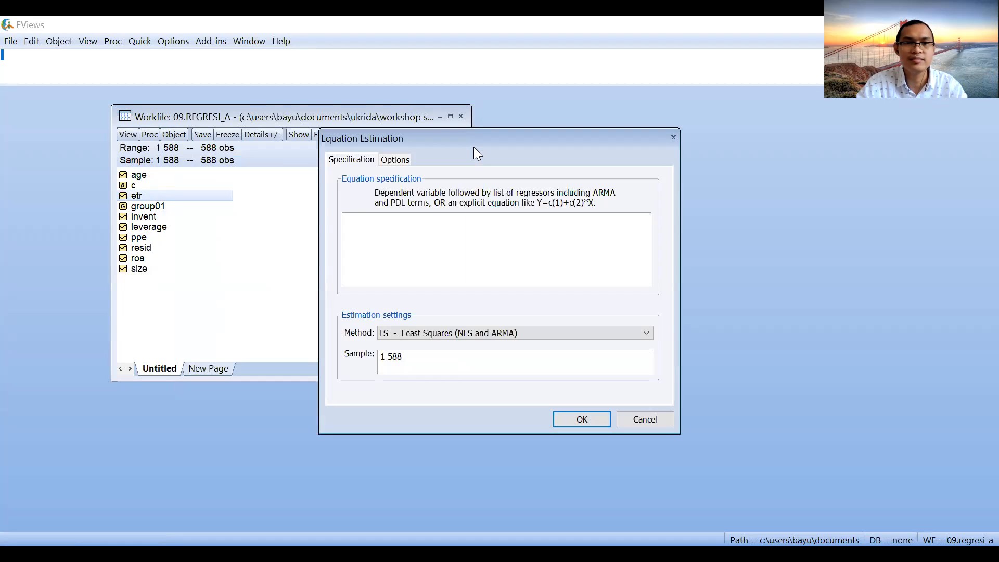
{"action": "left_click_drag", "start_coordinate": [479, 139], "coordinate": [513, 146]}
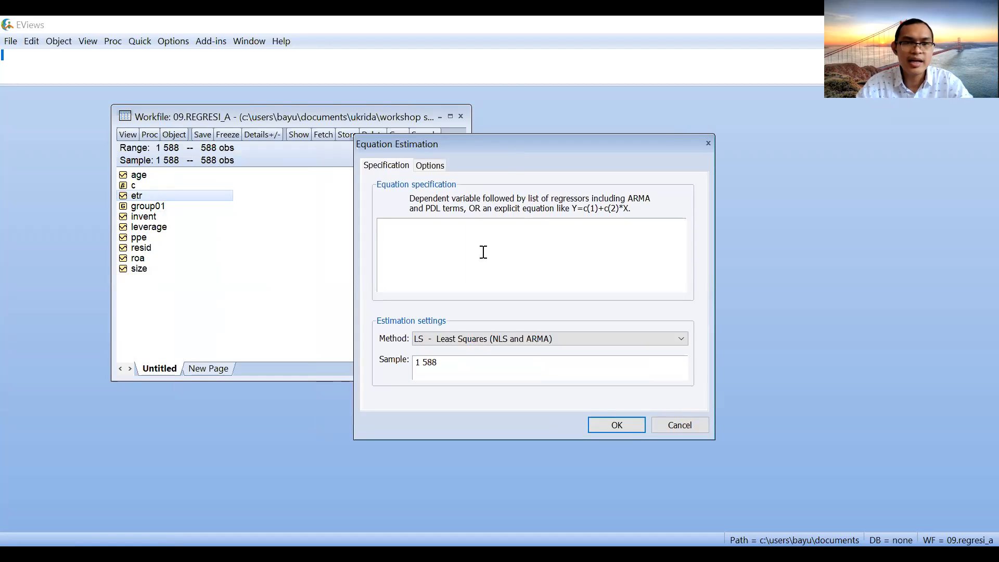
Estimate the least squares equation "etr c age invent leverage ppe roa size", then delete the untitled equation
{"action": "type", "text": "etr"}
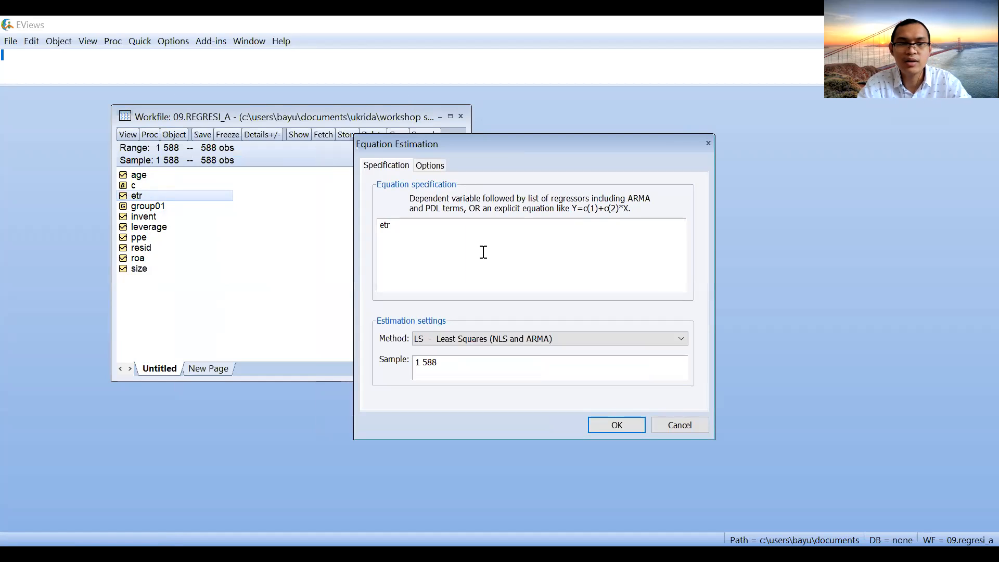
{"action": "type", "text": " c"}
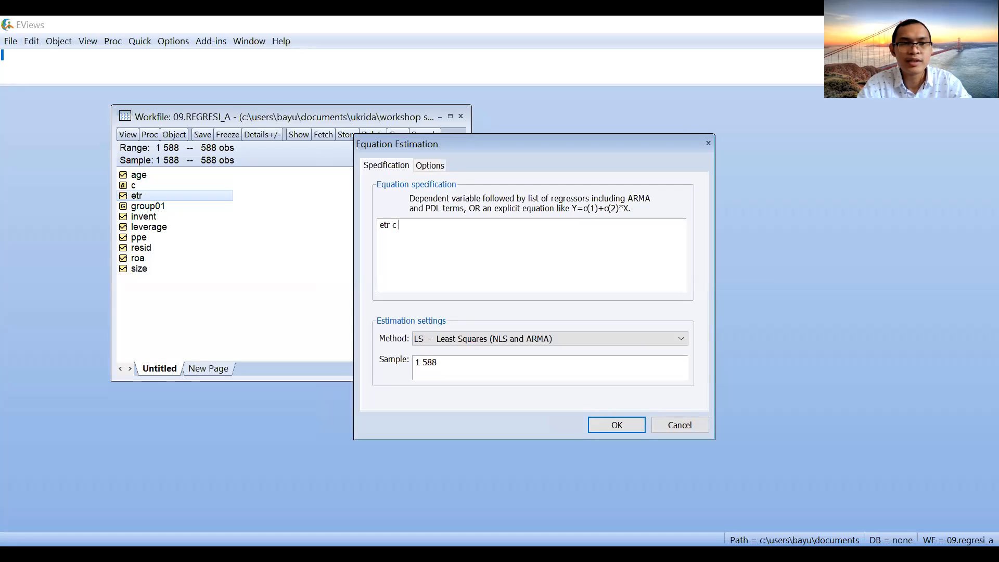
{"action": "type", "text": "age"}
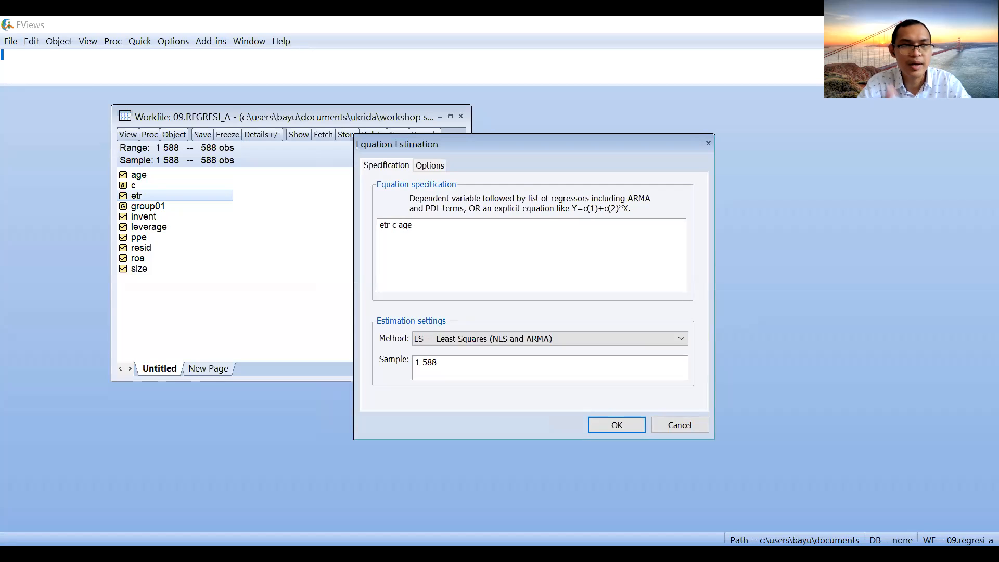
{"action": "type", "text": " invent"}
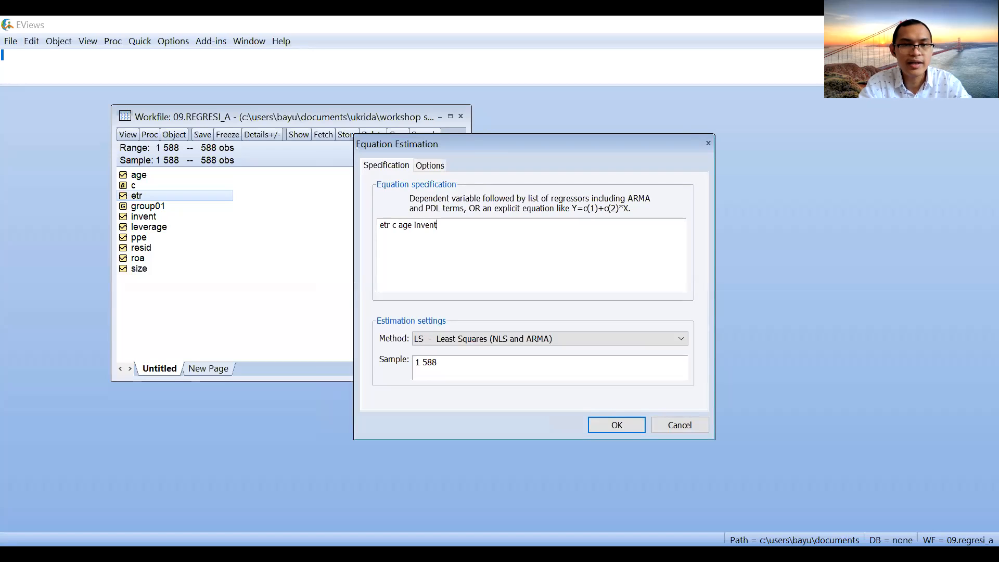
{"action": "type", "text": " le"}
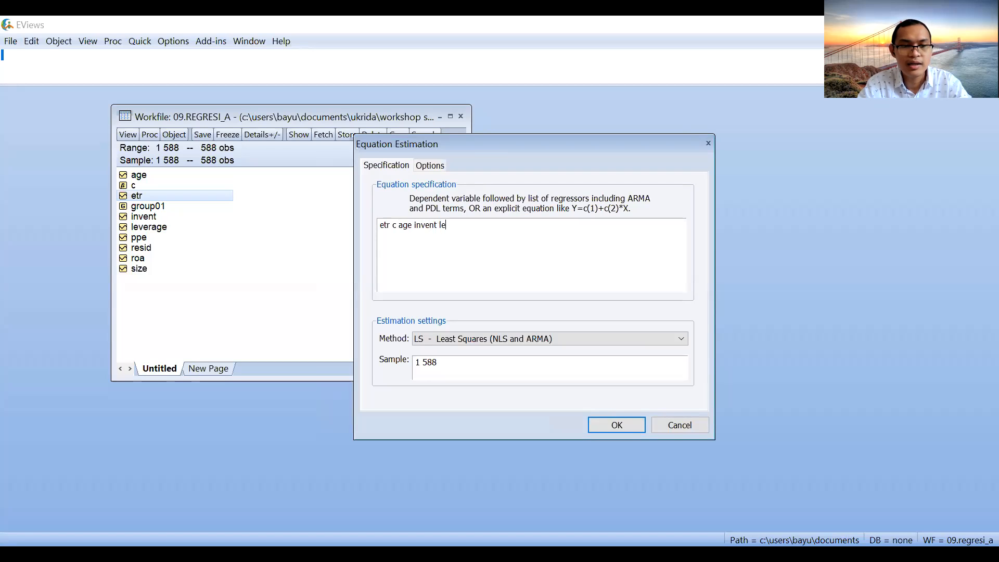
{"action": "type", "text": "verage"}
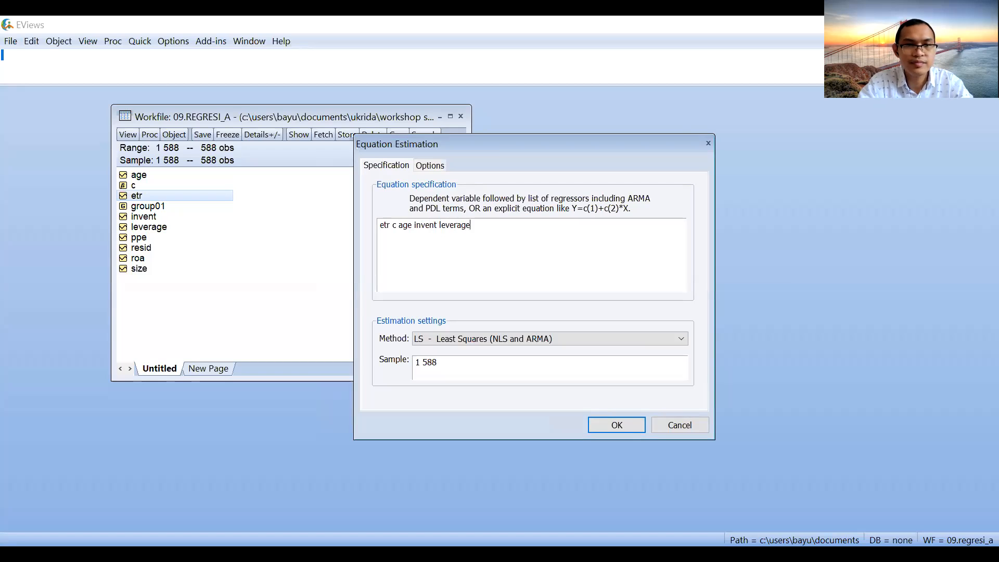
{"action": "type", "text": " ppe"}
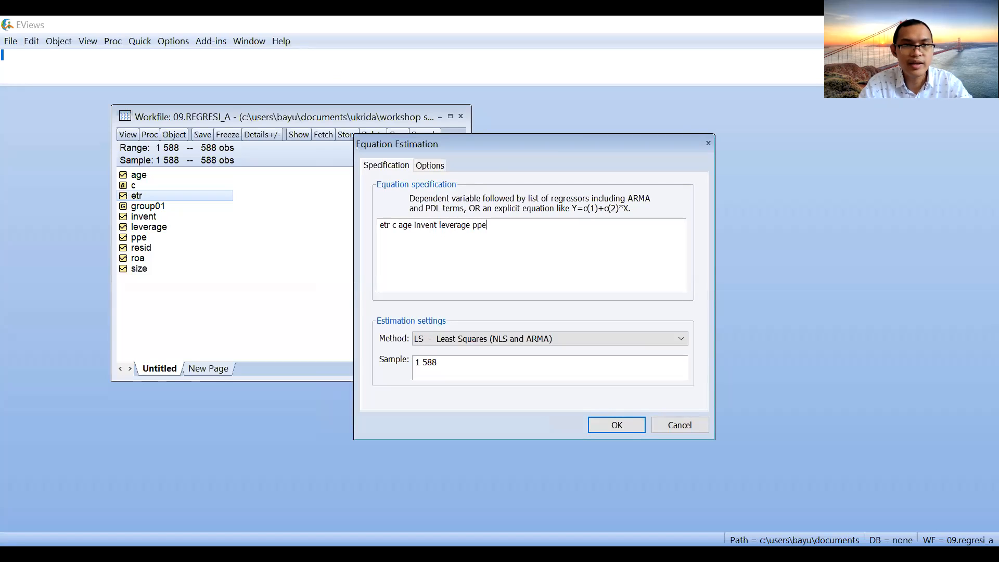
{"action": "type", "text": " roa "}
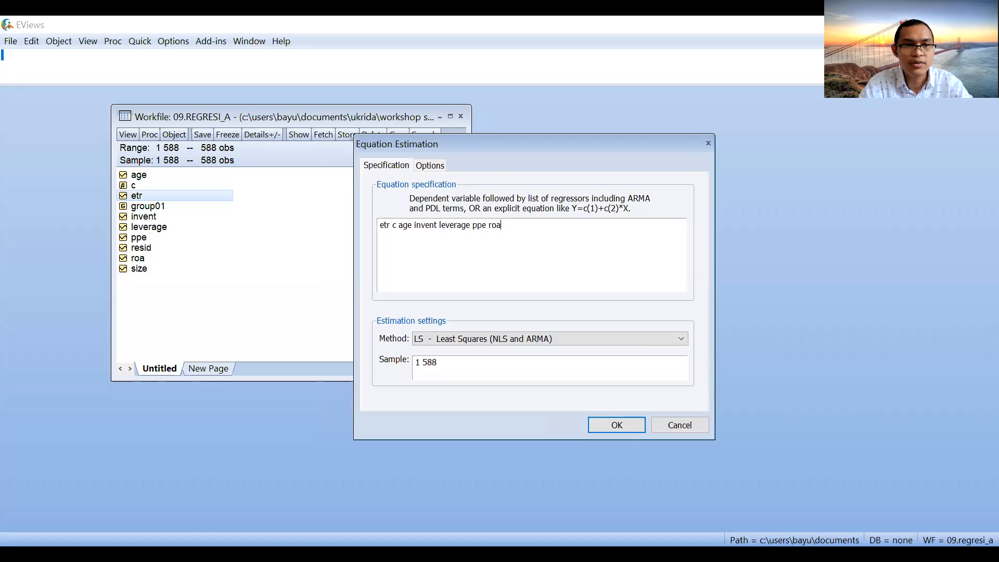
{"action": "type", "text": "size"}
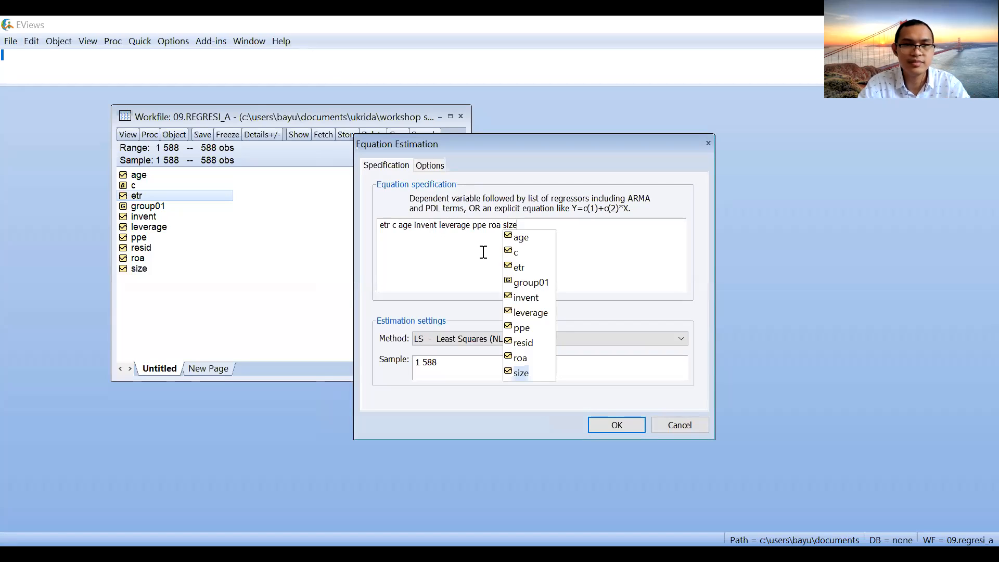
{"action": "key", "text": "Return"}
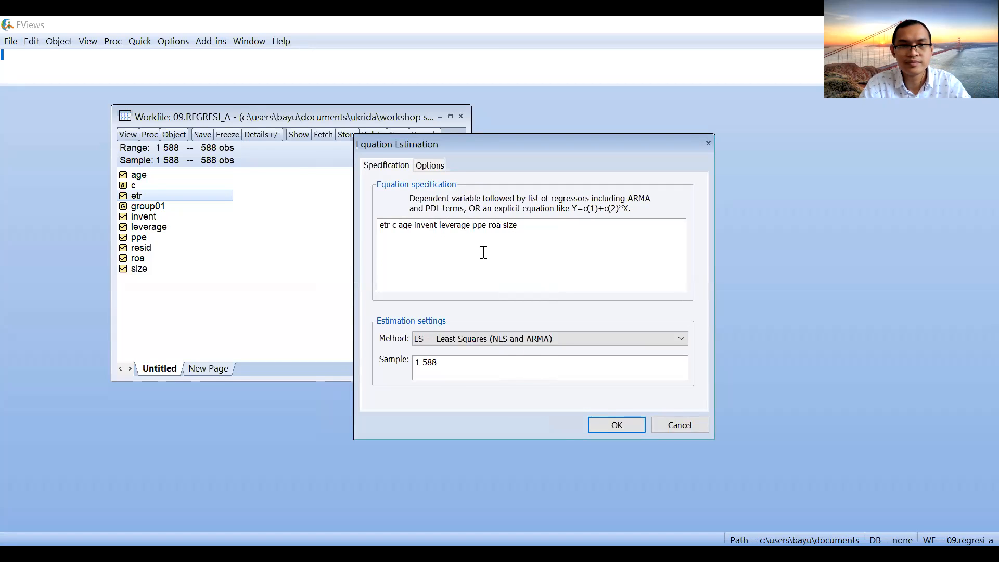
{"action": "key", "text": "Return"}
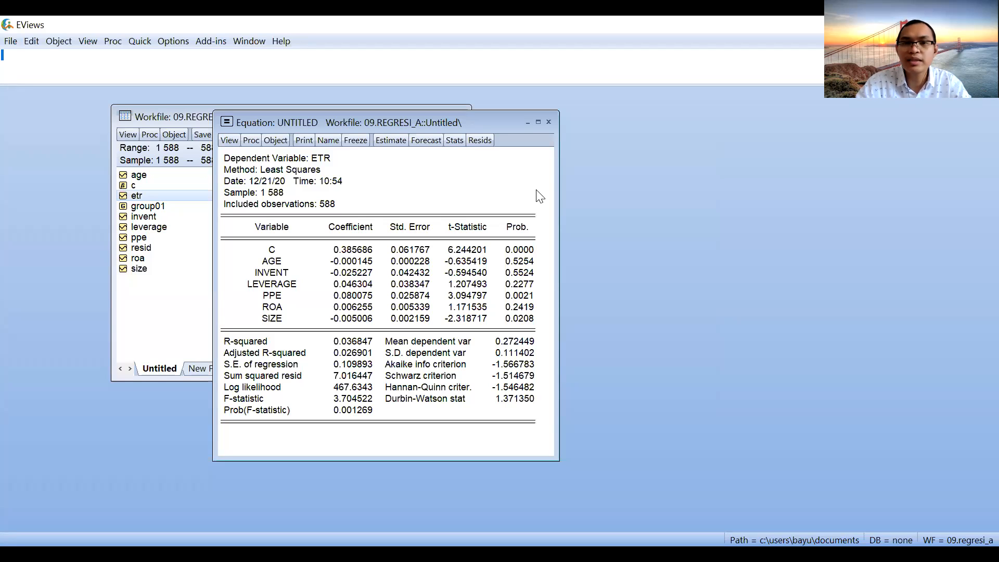
{"action": "left_click", "coordinate": [549, 122]}
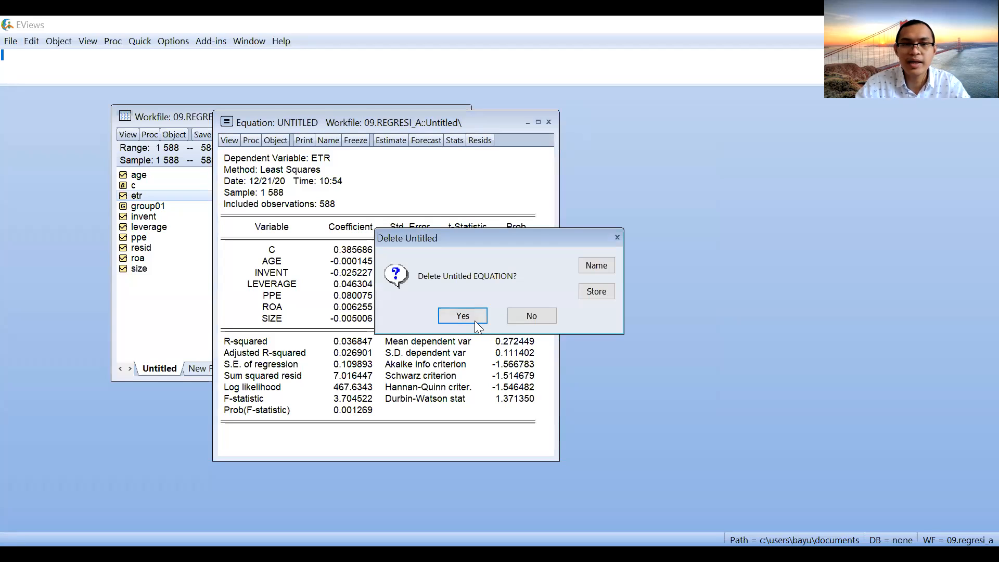
{"action": "left_click", "coordinate": [458, 316]}
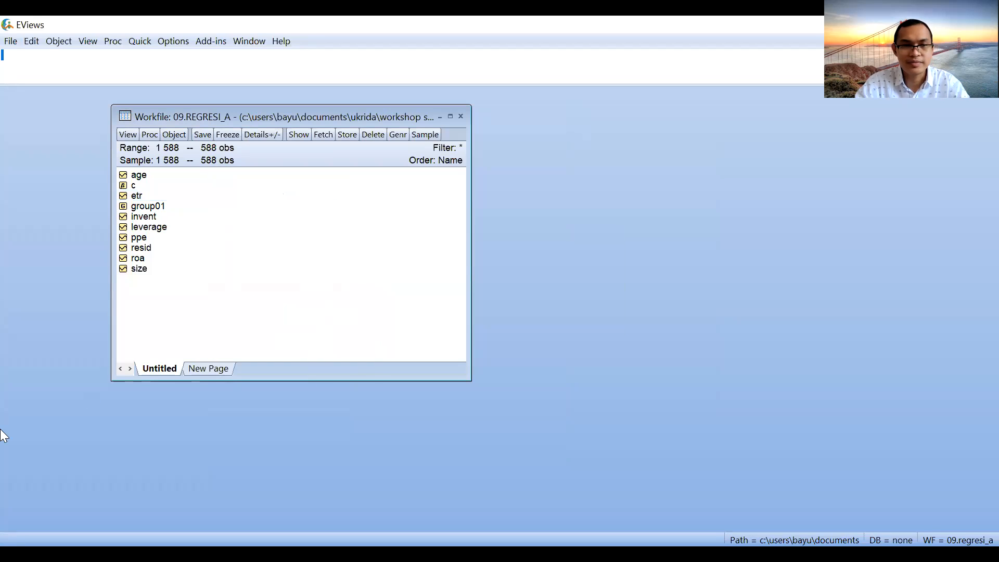
Select the series etr first, followed by age, invent, leverage, ppe, roa and size, and open them as an equation
{"action": "left_click", "coordinate": [141, 194]}
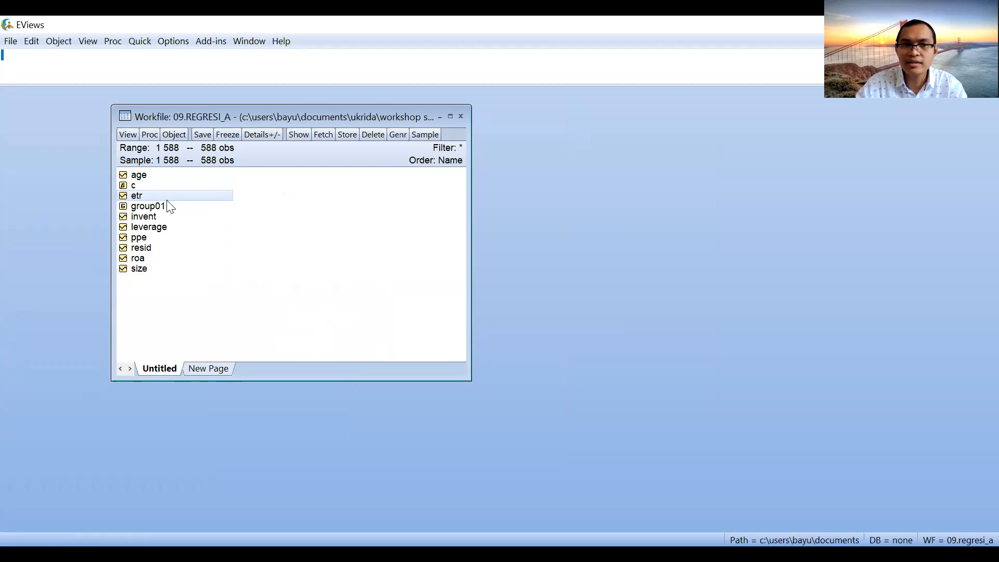
{"action": "left_click", "coordinate": [142, 177], "text": "ctrl"}
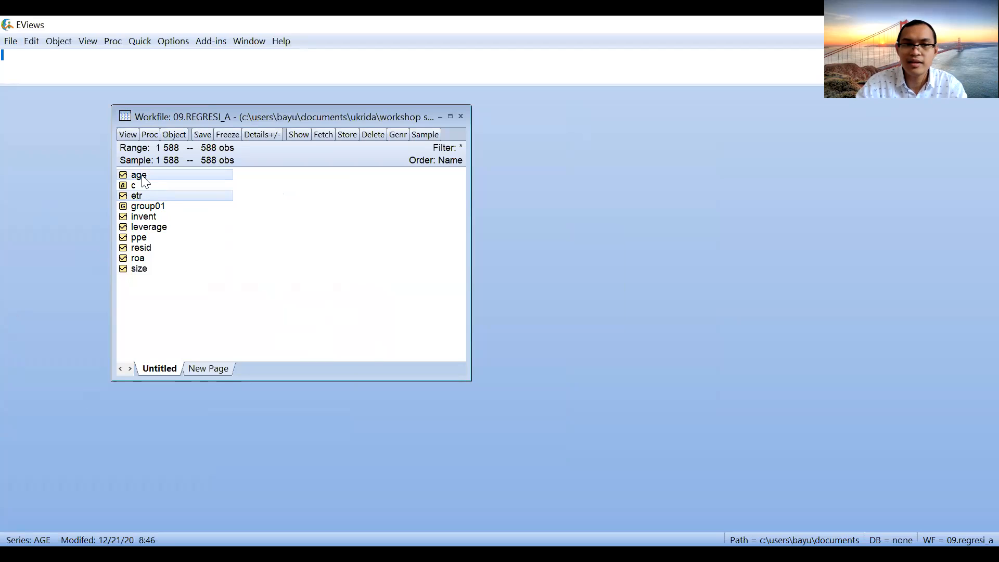
{"action": "left_click", "coordinate": [152, 218], "text": "ctrl"}
{"action": "left_click", "coordinate": [152, 229], "text": "ctrl"}
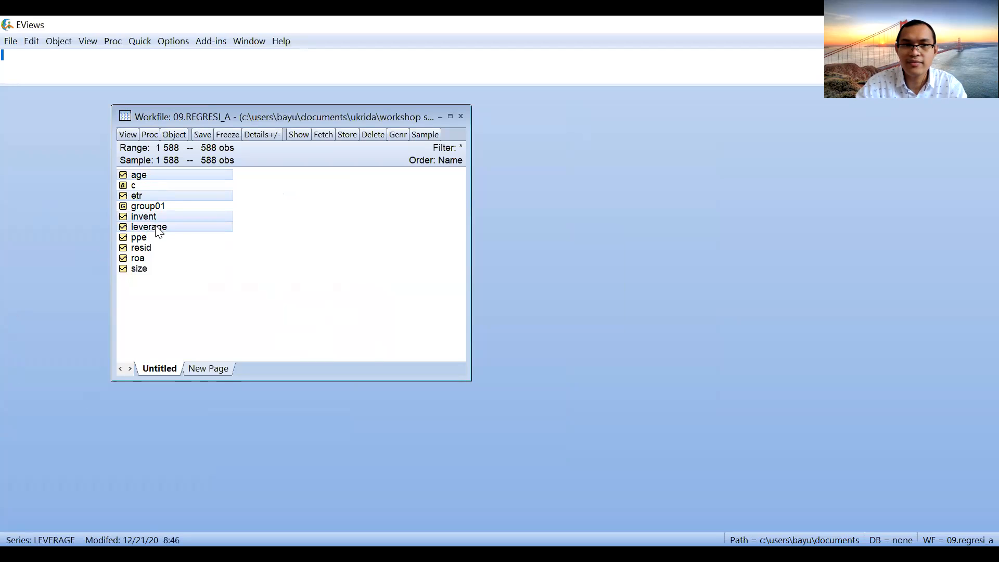
{"action": "left_click", "coordinate": [144, 239], "text": "ctrl"}
{"action": "left_click", "coordinate": [146, 248], "text": "ctrl"}
{"action": "left_click", "coordinate": [147, 258], "text": "ctrl"}
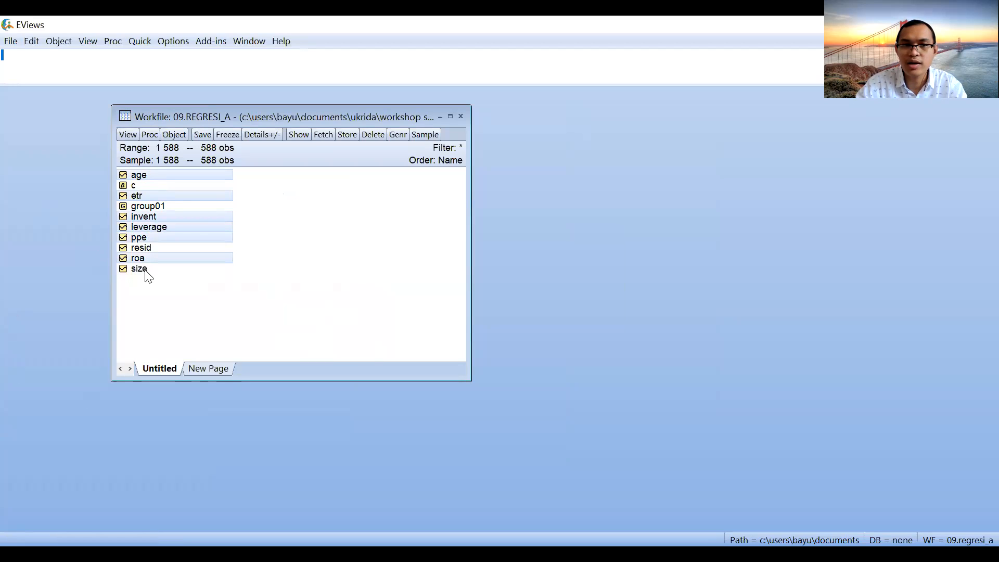
{"action": "left_click", "coordinate": [148, 269], "text": "ctrl"}
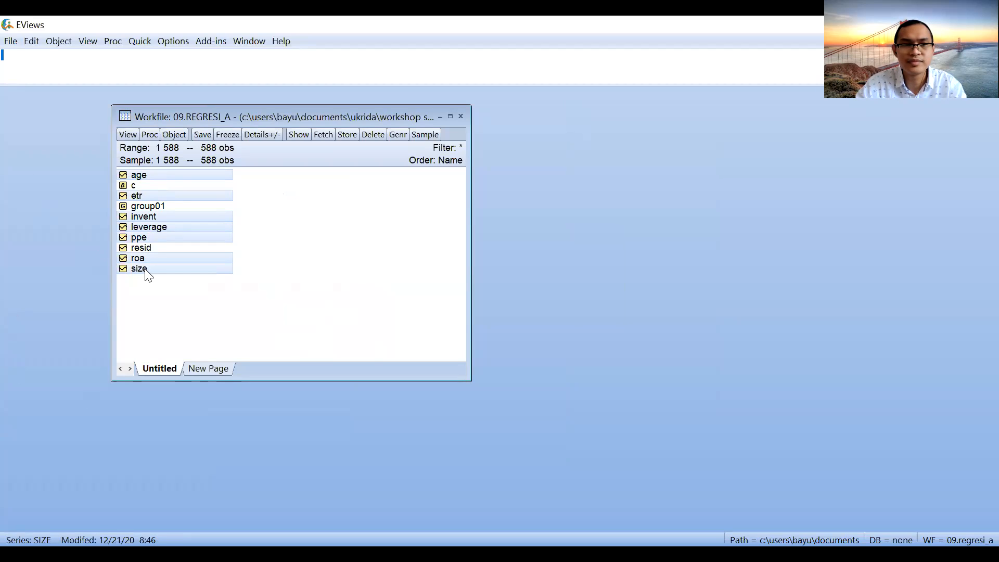
{"action": "right_click", "coordinate": [167, 230]}
{"action": "mouse_move", "coordinate": [219, 239]}
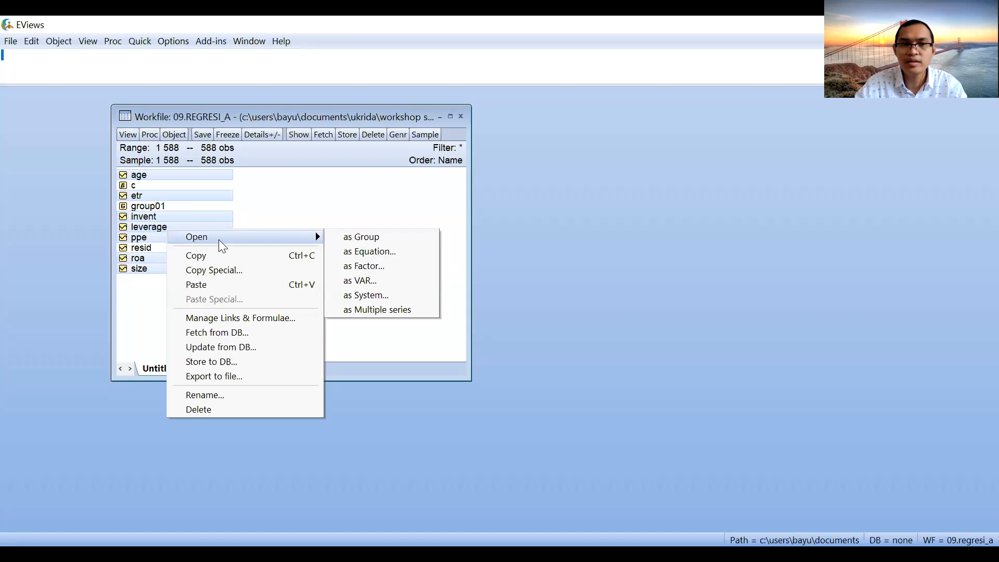
{"action": "left_click", "coordinate": [392, 252]}
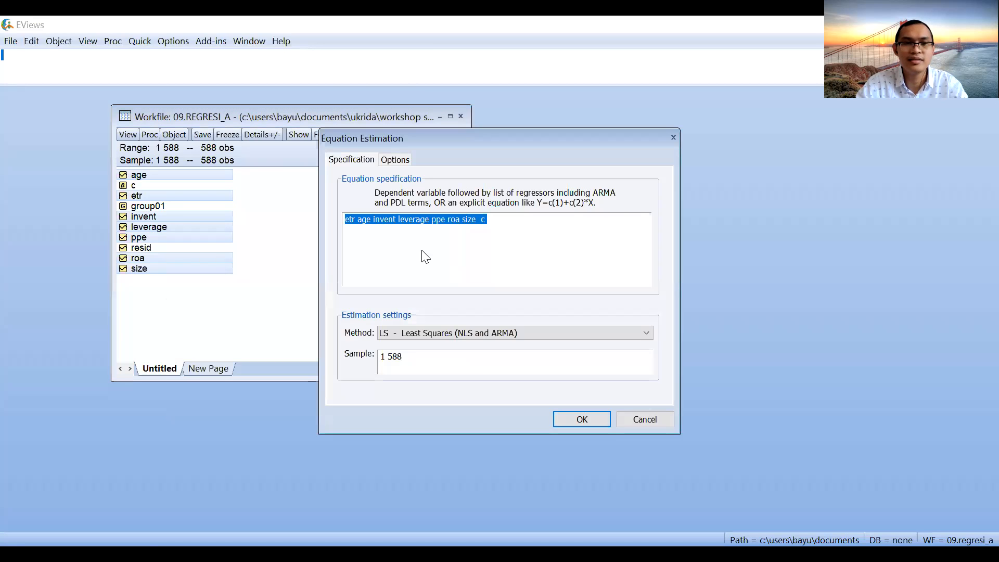
Move the constant c directly after etr in the equation specification and estimate the equation by least squares
{"action": "left_click", "coordinate": [522, 221]}
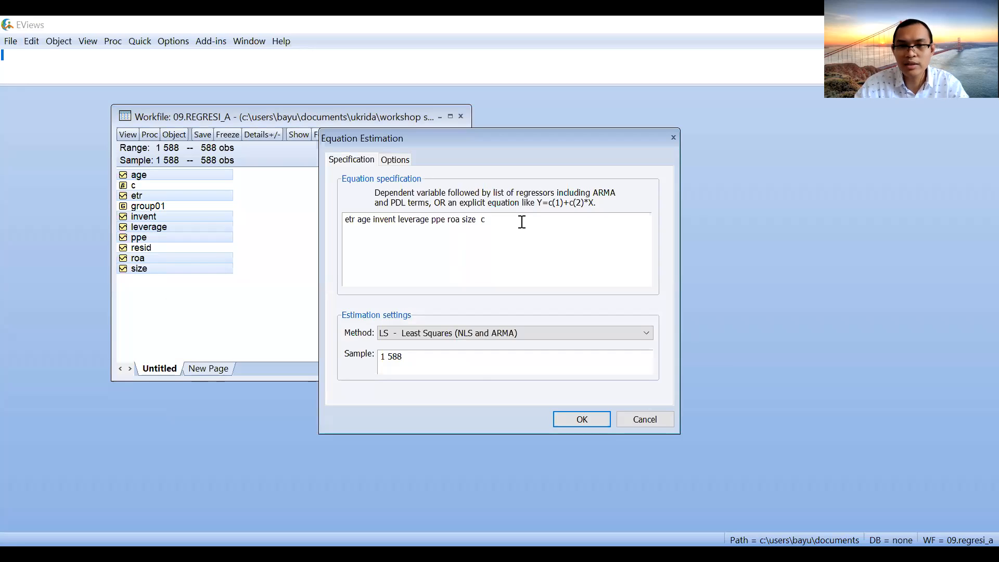
{"action": "key", "text": "BackSpace"}
{"action": "key", "text": "BackSpace"}
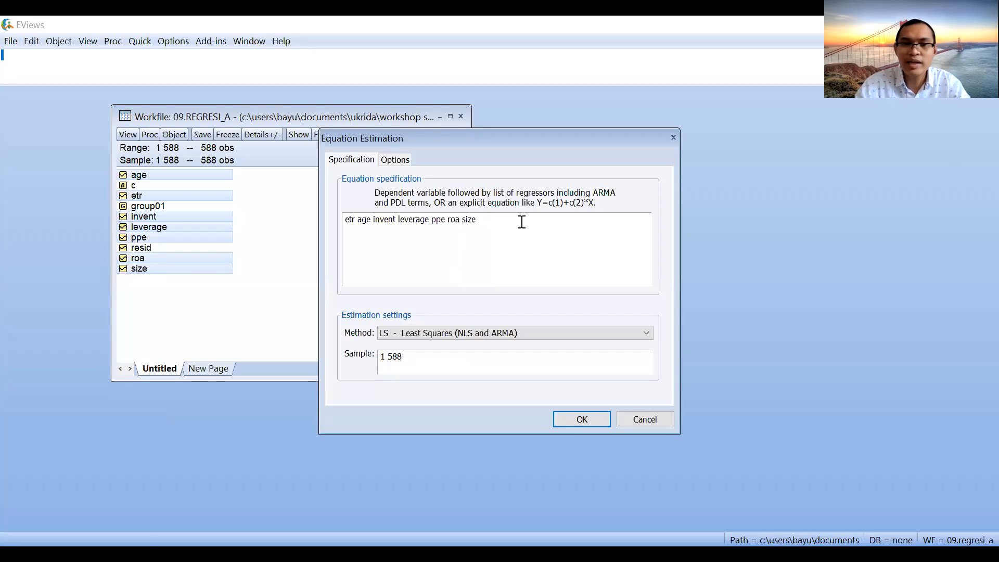
{"action": "left_click", "coordinate": [360, 219]}
{"action": "type", "text": "c"}
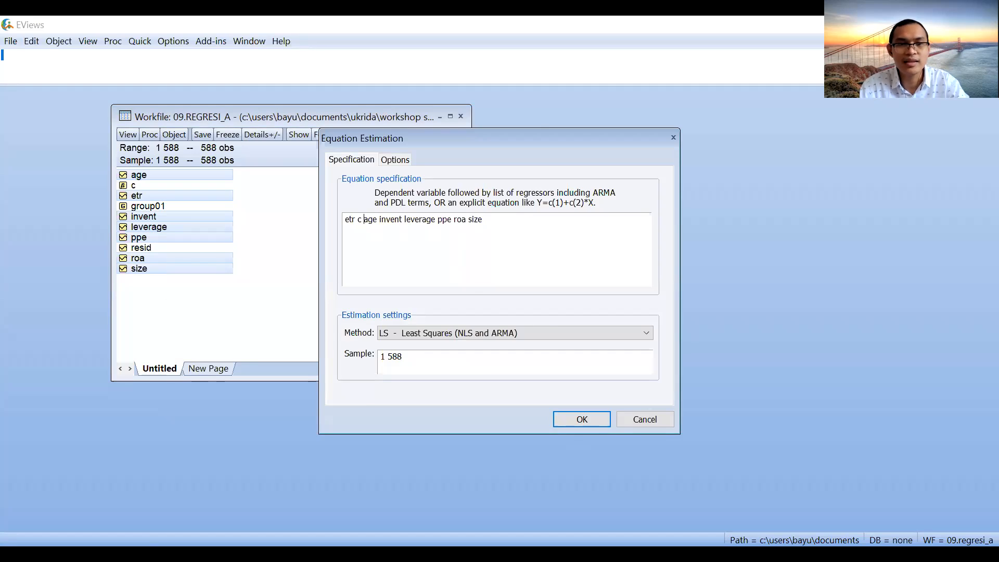
{"action": "key", "text": "Return"}
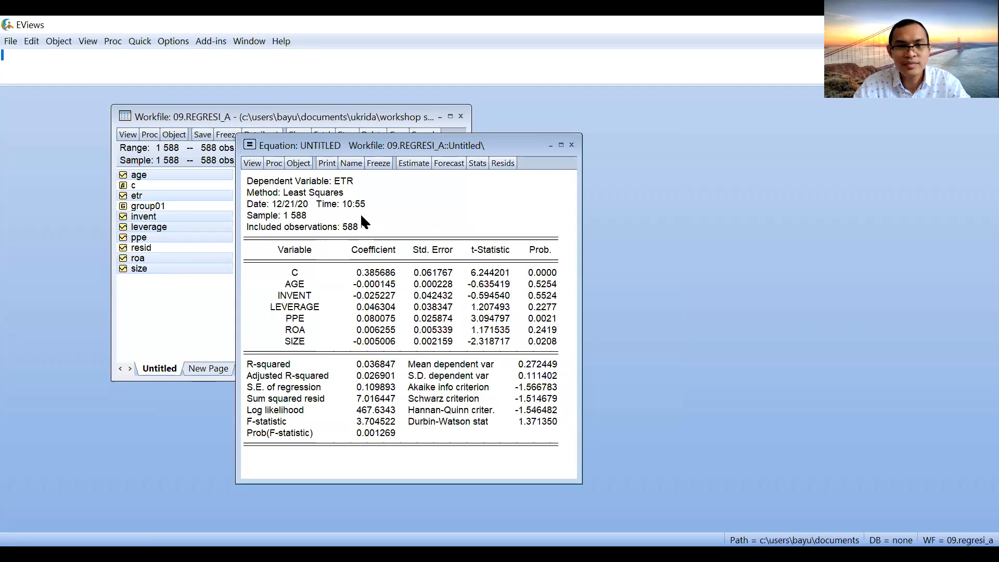
Highlight the PPE and SIZE rows in the estimation output and name the equation eq01
{"action": "left_click", "coordinate": [302, 318]}
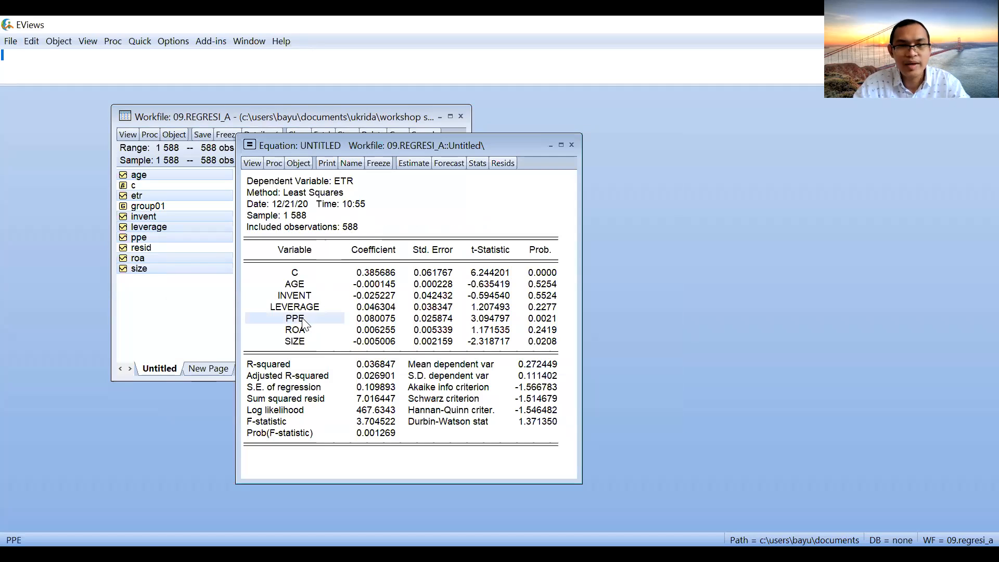
{"action": "left_click", "coordinate": [313, 344]}
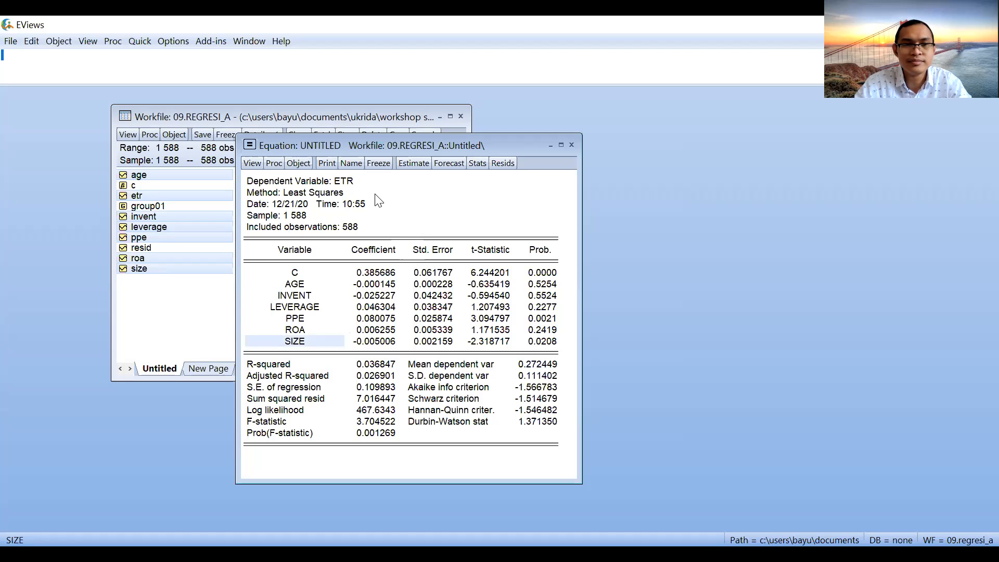
{"action": "left_click", "coordinate": [351, 163]}
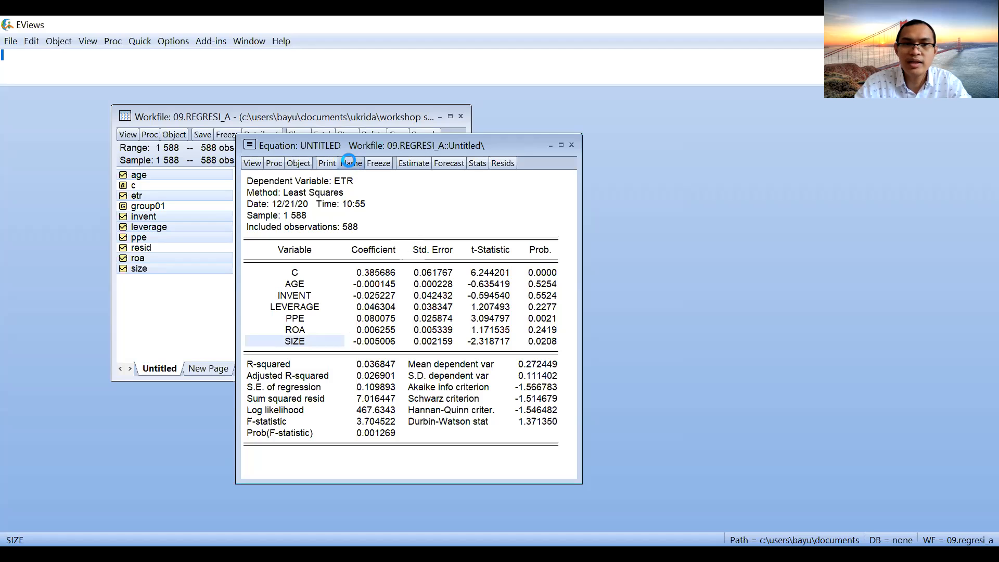
{"action": "left_click", "coordinate": [360, 280]}
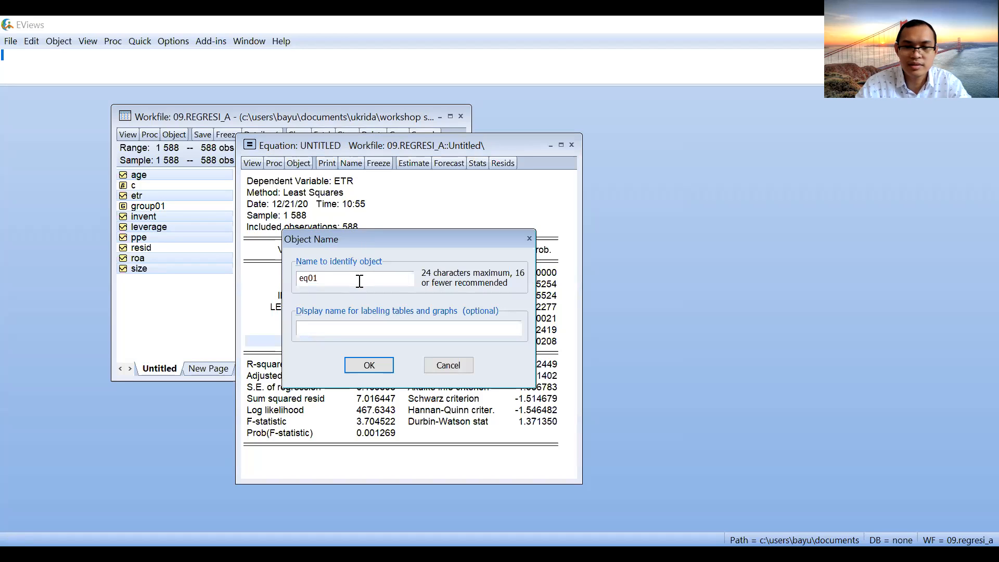
{"action": "key", "text": "Return"}
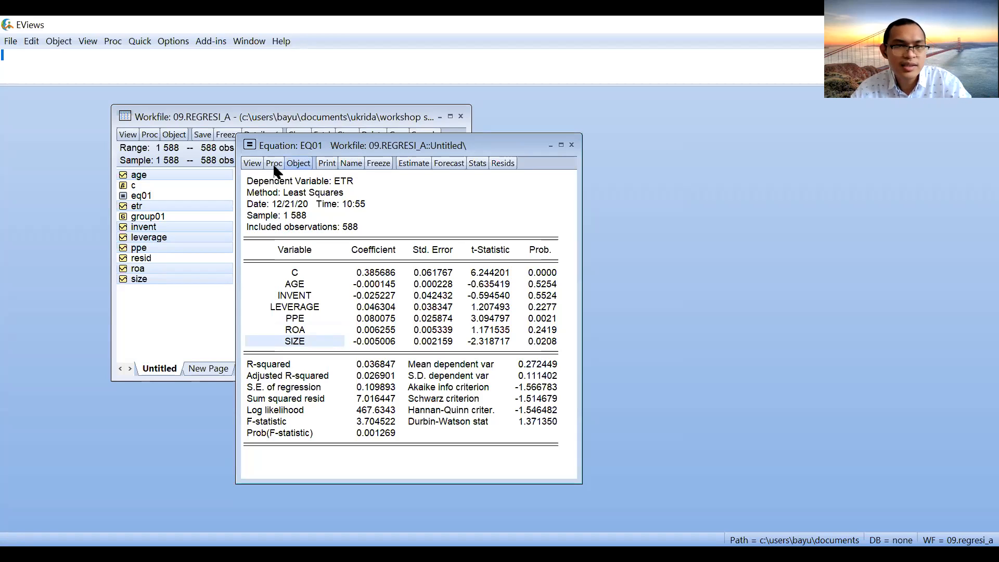
Run the histogram normality test on the residuals of equation eq01 and view the result enlarged before restoring the window size
{"action": "left_click", "coordinate": [251, 163]}
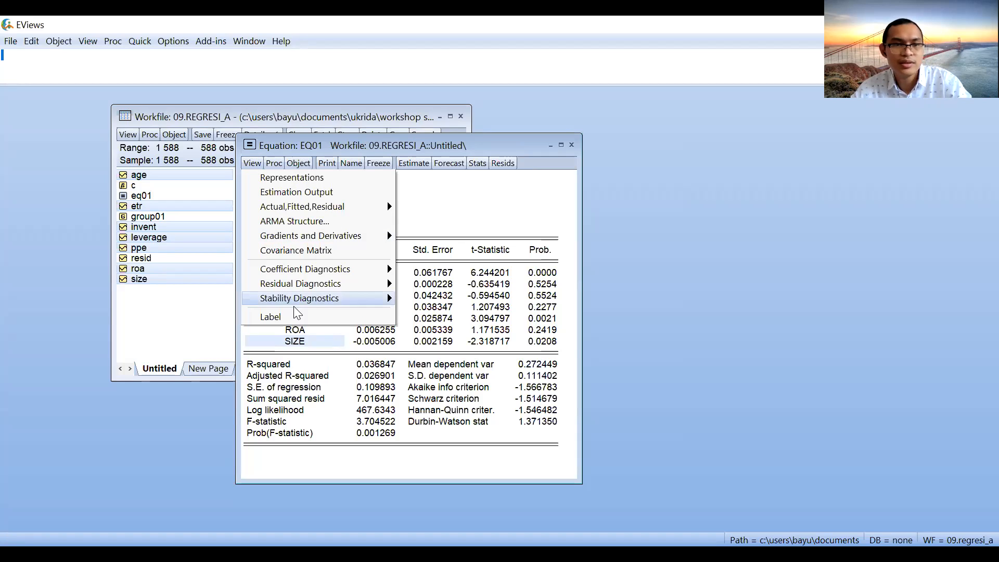
{"action": "mouse_move", "coordinate": [317, 285]}
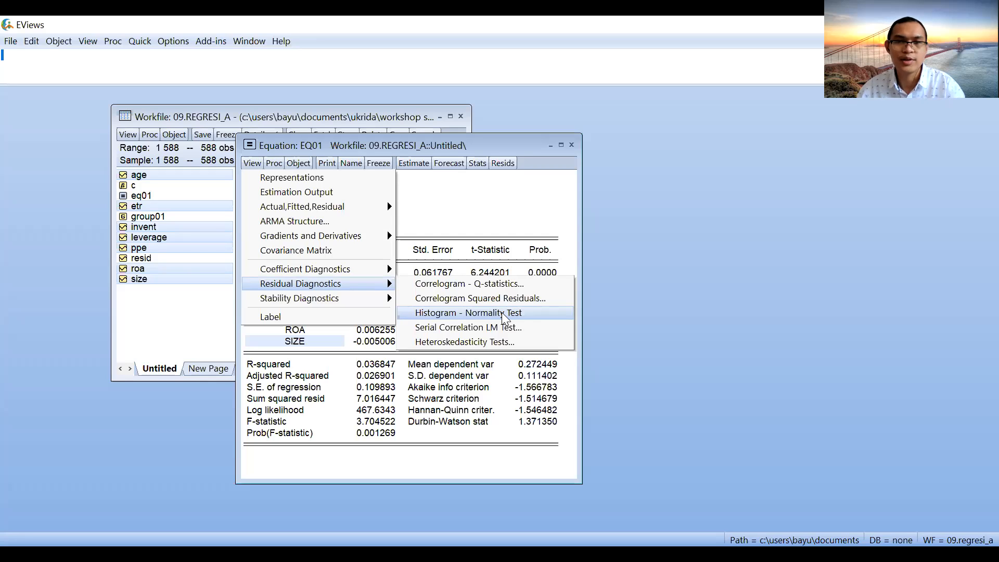
{"action": "left_click", "coordinate": [504, 315]}
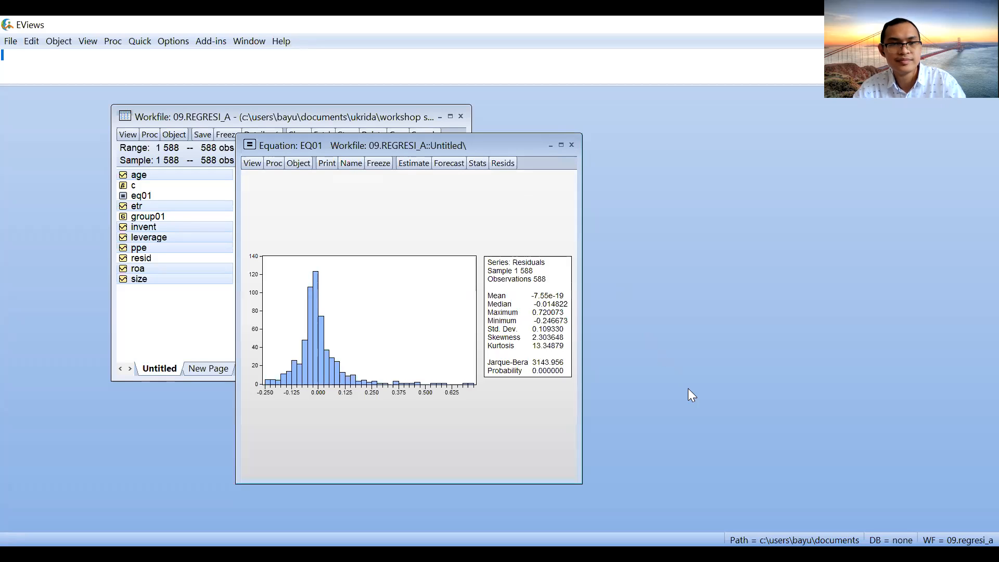
{"action": "left_click", "coordinate": [559, 145]}
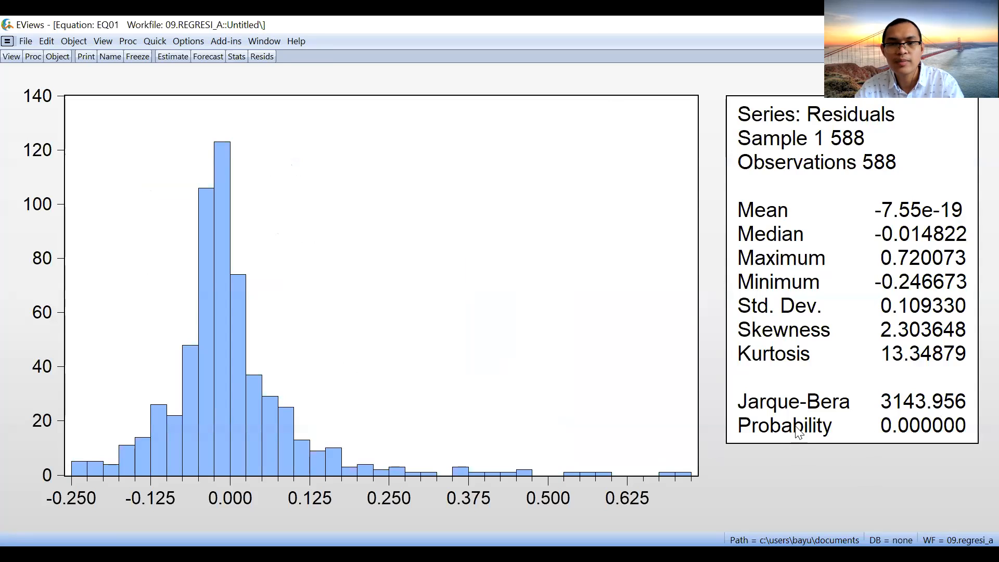
{"action": "double_click", "coordinate": [172, 23]}
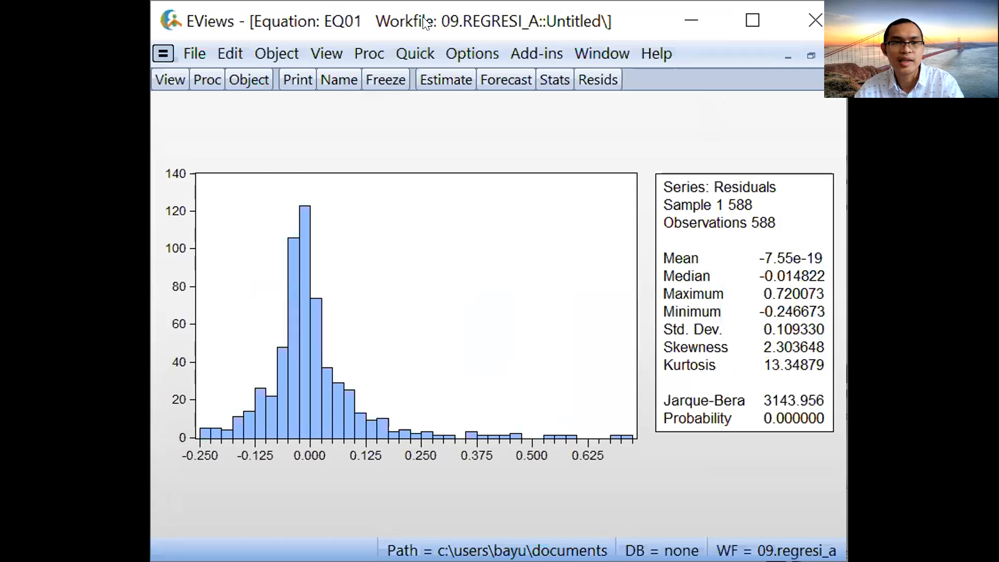
{"action": "left_click", "coordinate": [741, 25]}
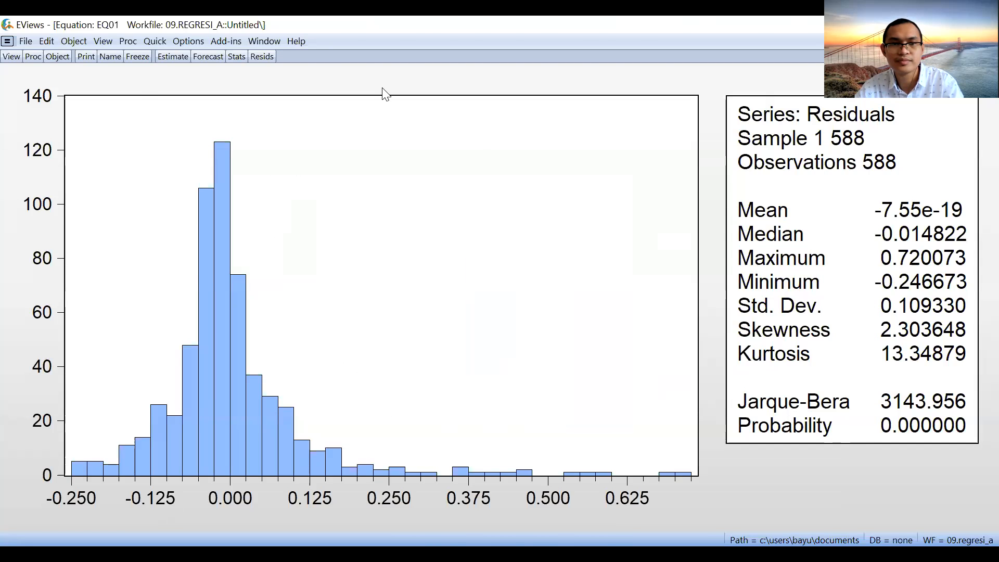
{"action": "left_click", "coordinate": [944, 24]}
{"action": "left_click", "coordinate": [808, 58]}
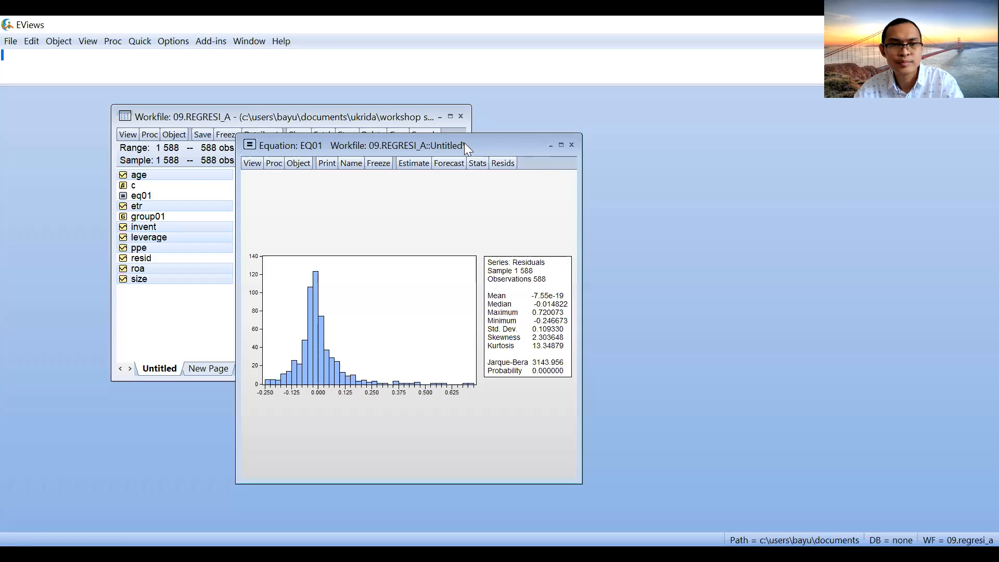
Move the eq01 window clear of the workfile and compute the correlation matrix of the series in group01
{"action": "left_click_drag", "start_coordinate": [463, 142], "coordinate": [507, 135]}
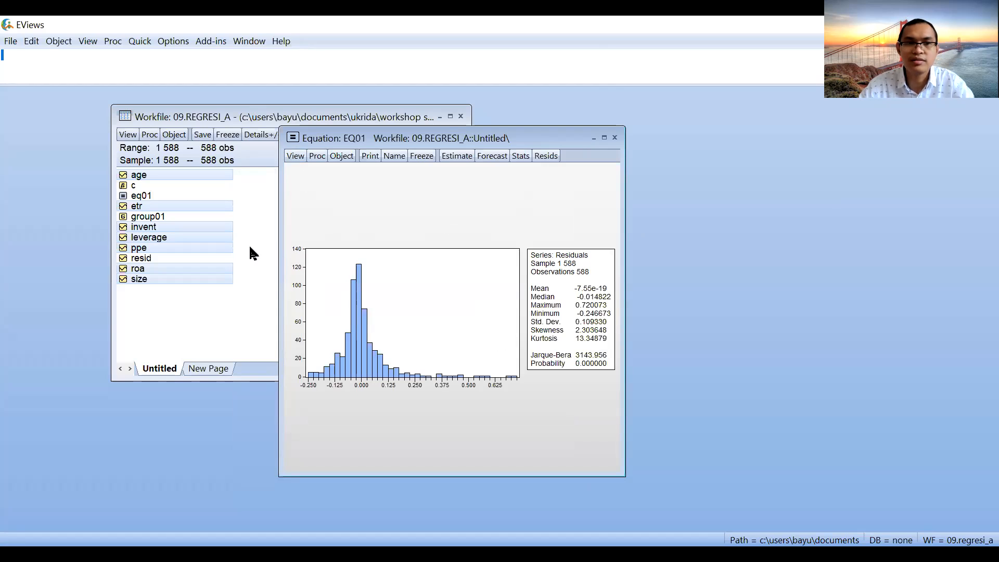
{"action": "left_click_drag", "start_coordinate": [508, 136], "coordinate": [690, 139]}
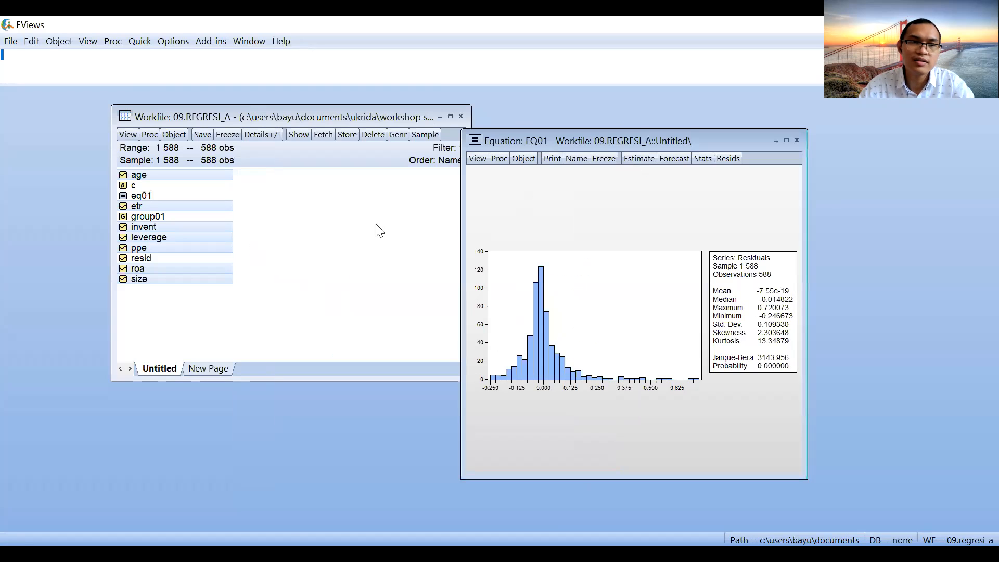
{"action": "left_click", "coordinate": [148, 217]}
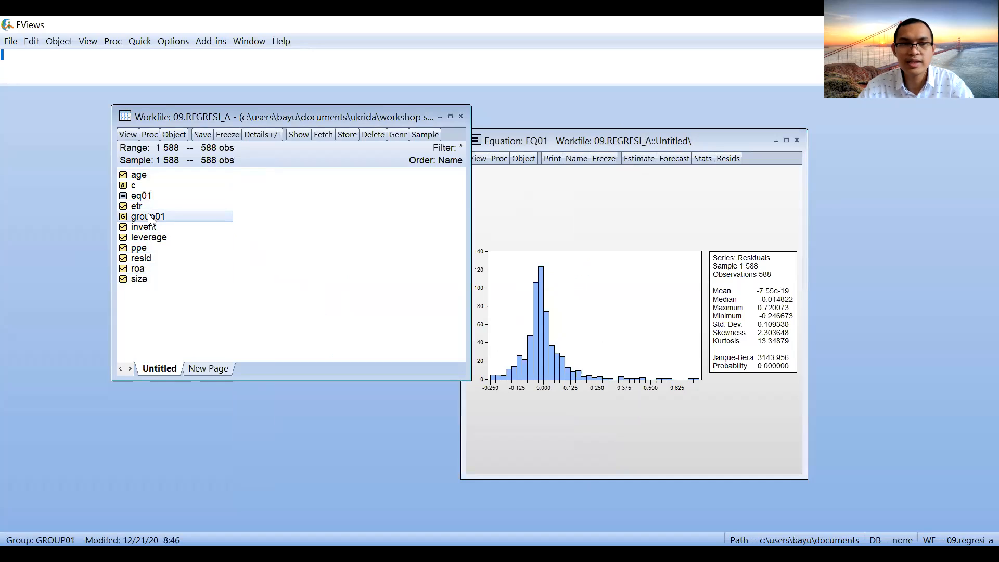
{"action": "left_click", "coordinate": [147, 41]}
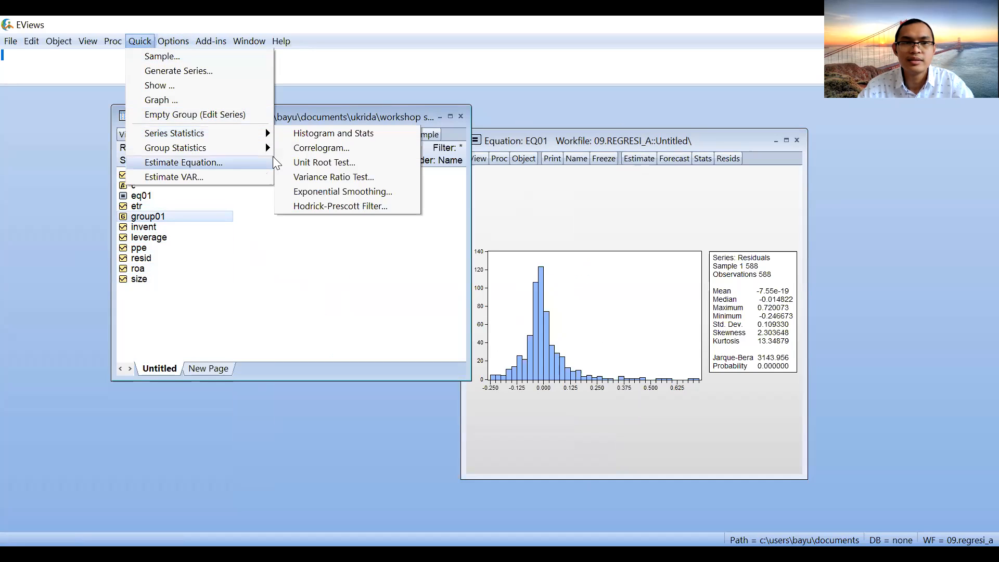
{"action": "mouse_move", "coordinate": [270, 153]}
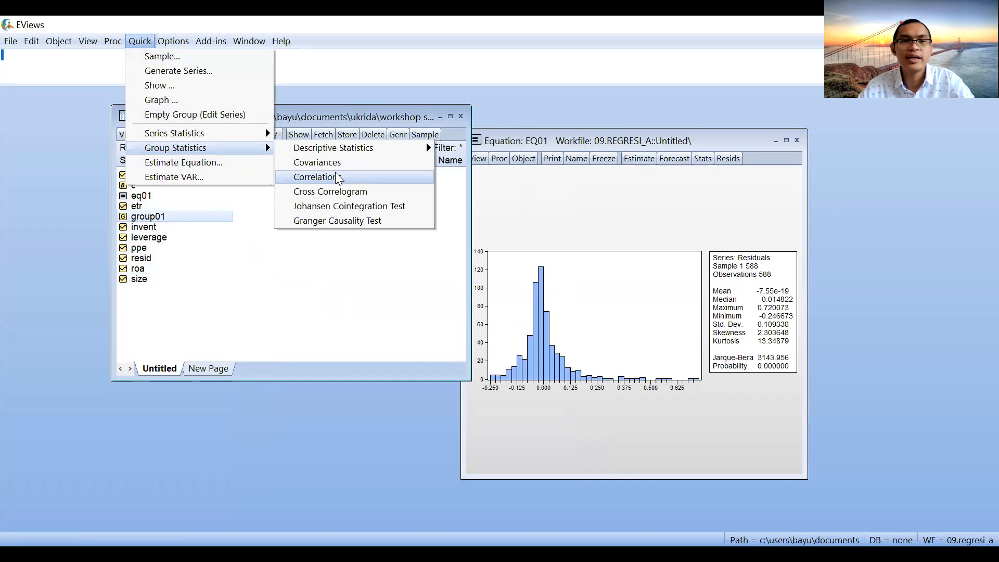
{"action": "left_click", "coordinate": [367, 180]}
{"action": "left_click", "coordinate": [462, 343]}
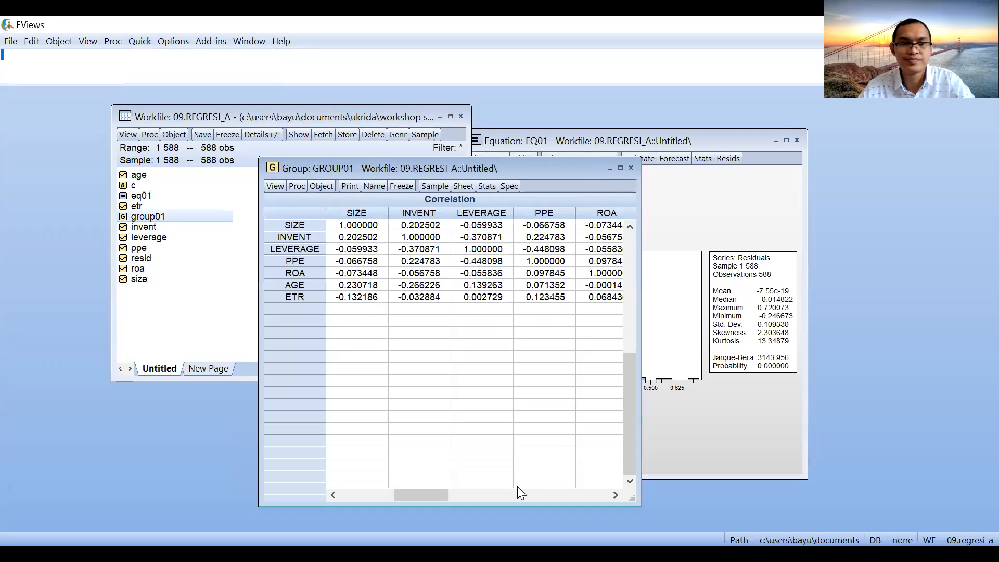
Examine the full correlation matrix of group01 in an enlarged window, then restore the window size
{"action": "left_click", "coordinate": [615, 495]}
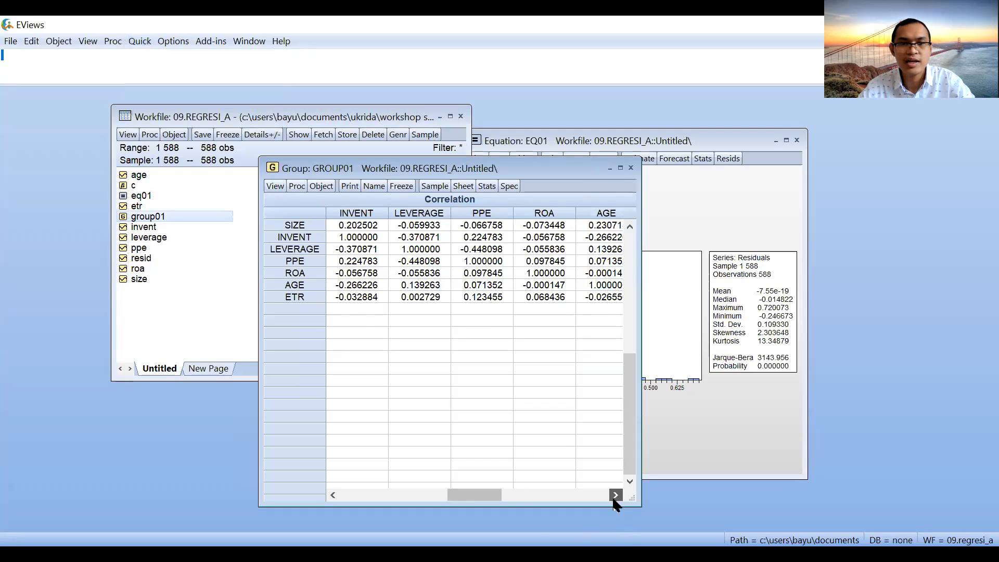
{"action": "left_click", "coordinate": [620, 168]}
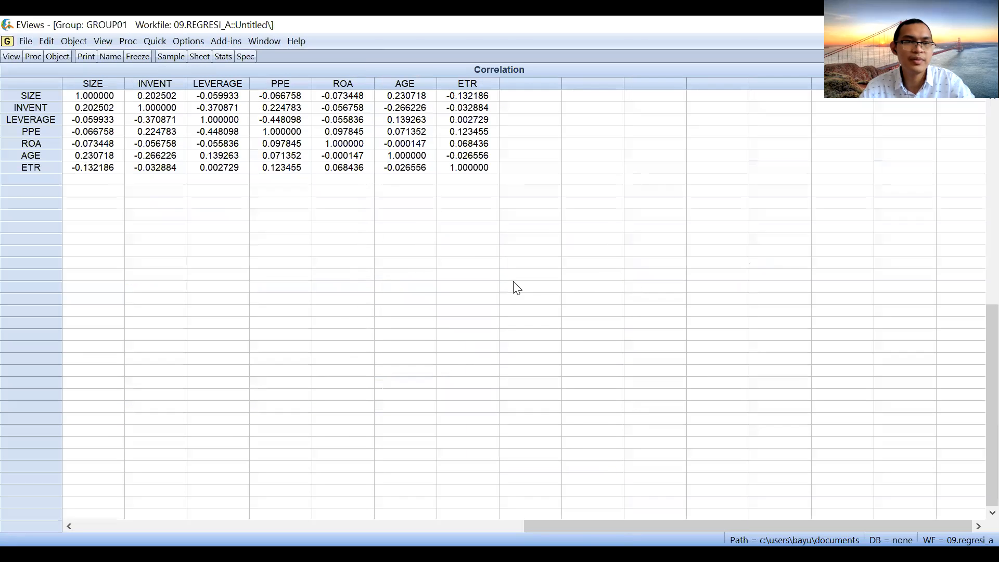
{"action": "scroll", "coordinate": [161, 158], "scroll_direction": "up", "scroll_amount": 1}
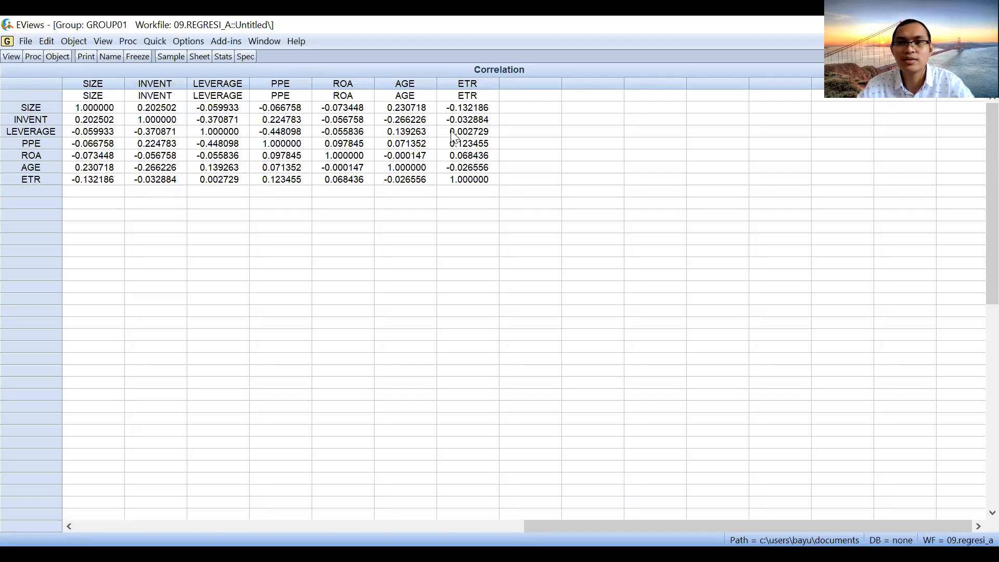
{"action": "left_click", "coordinate": [981, 41]}
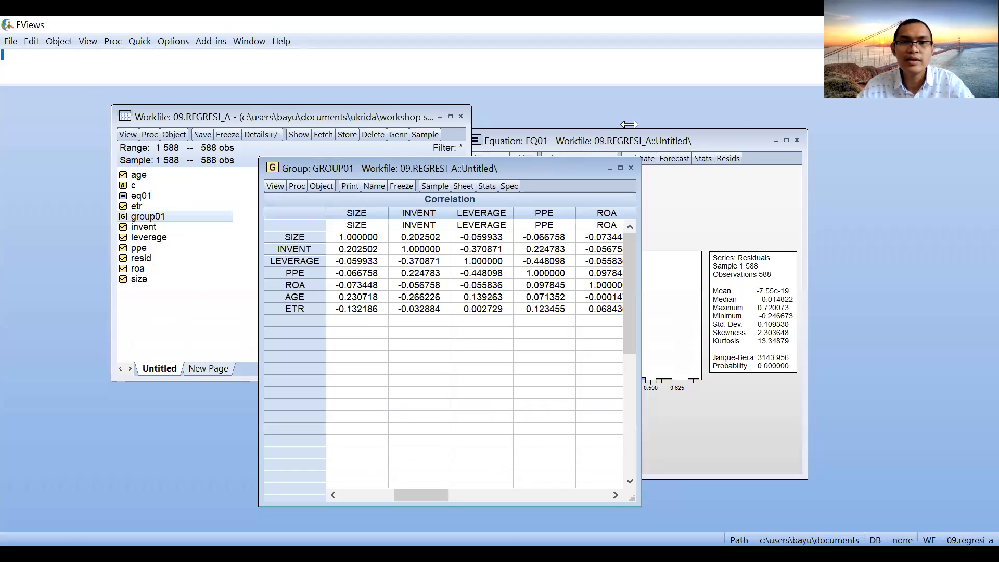
Bring eq01 back over the workfile and run the White heteroskedasticity test on it with White cross terms included
{"action": "left_click", "coordinate": [694, 190]}
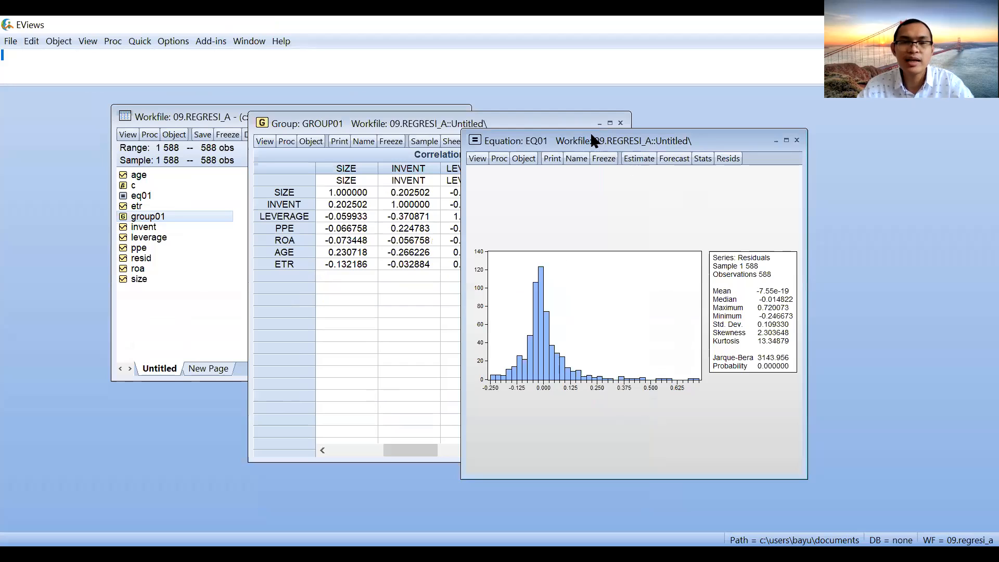
{"action": "left_click_drag", "start_coordinate": [592, 135], "coordinate": [393, 114]}
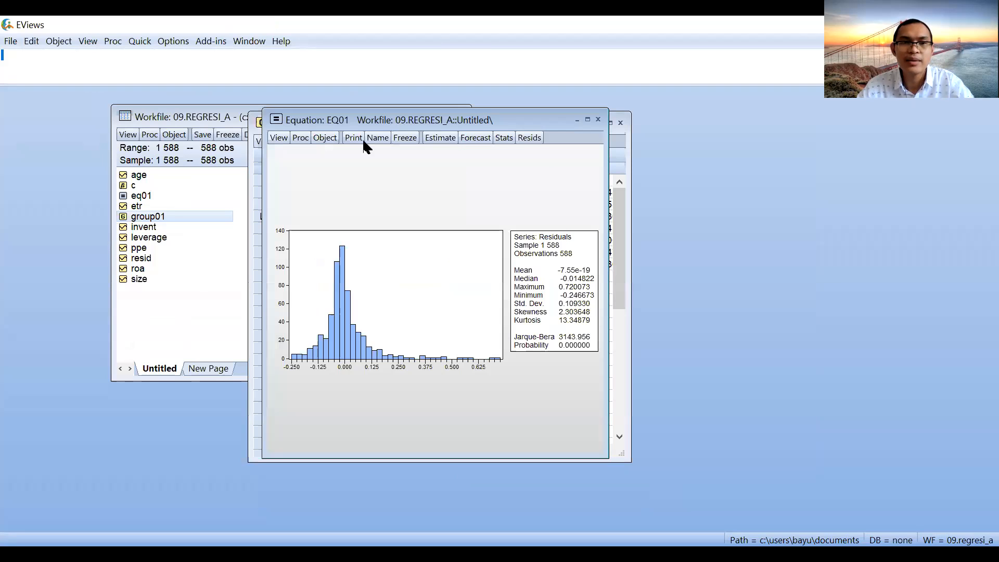
{"action": "left_click", "coordinate": [278, 139]}
{"action": "mouse_move", "coordinate": [337, 263]}
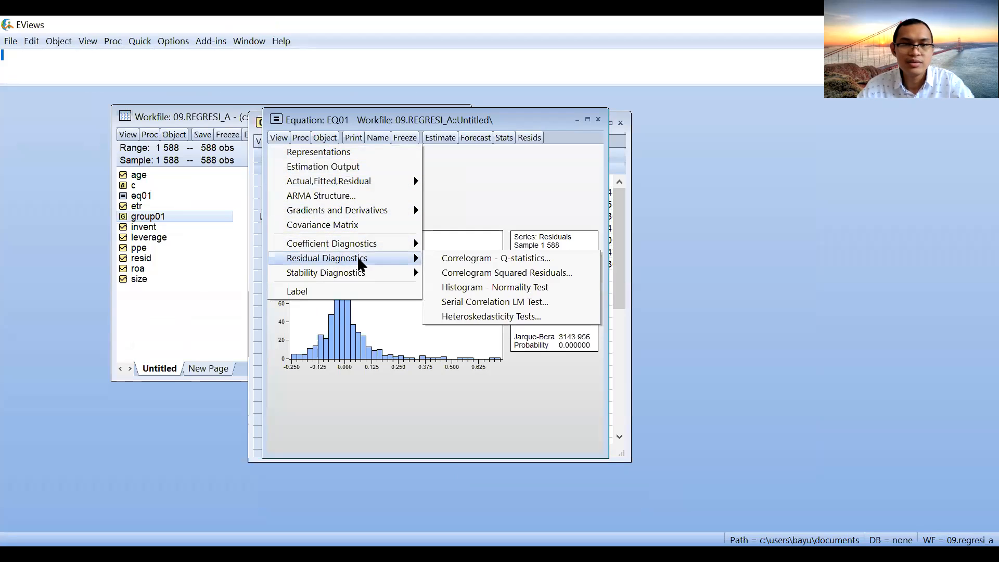
{"action": "left_click", "coordinate": [536, 320]}
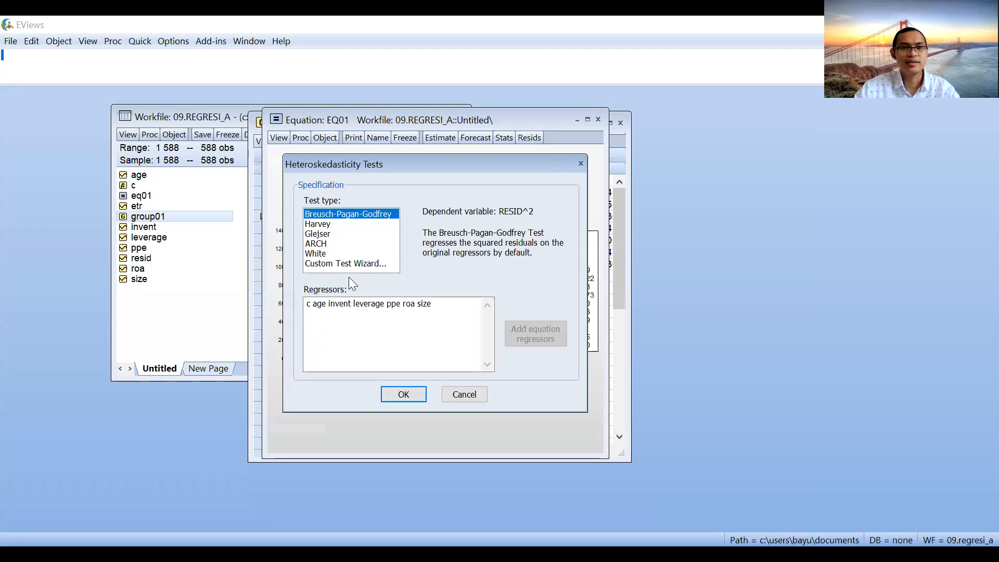
{"action": "left_click", "coordinate": [327, 253]}
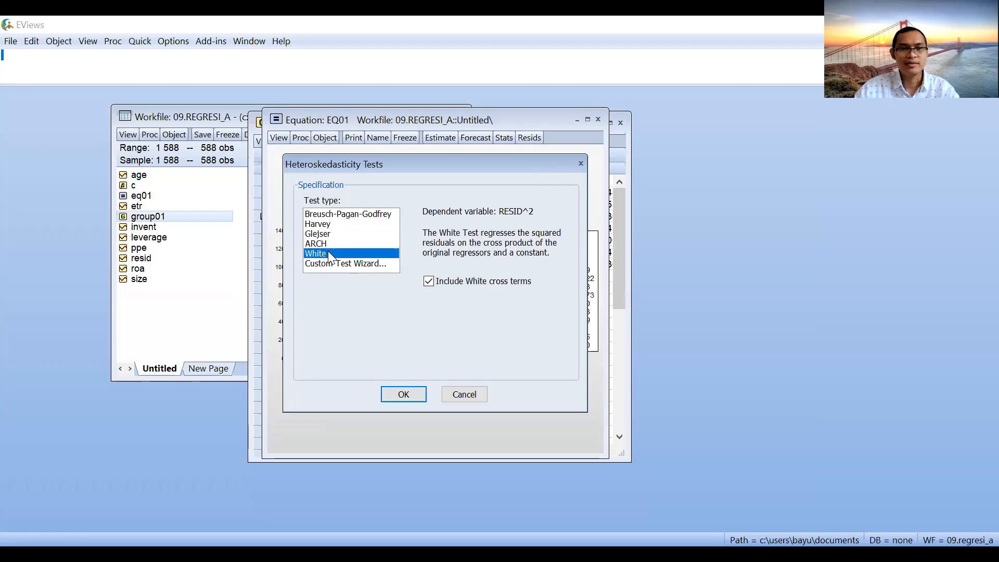
{"action": "left_click", "coordinate": [409, 394]}
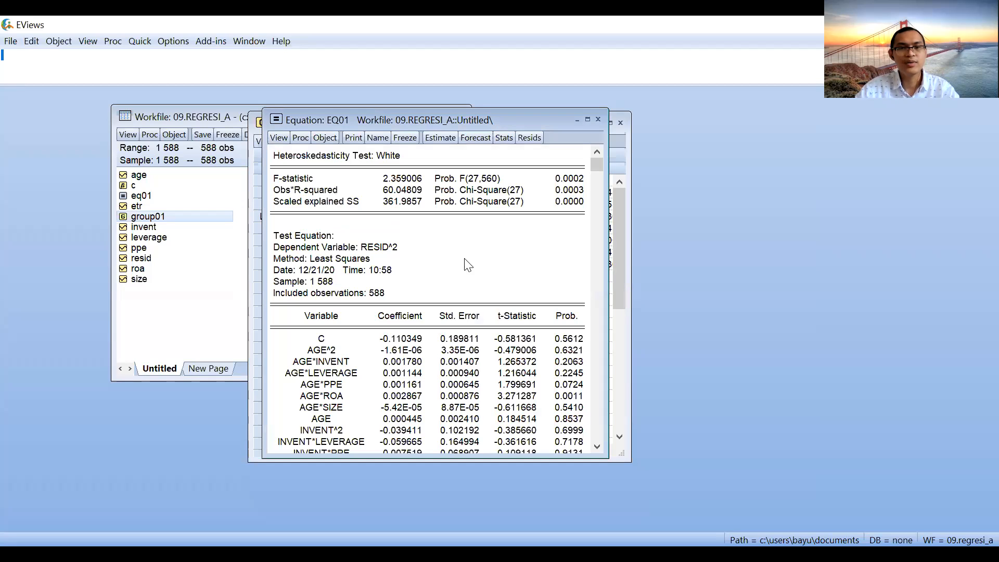
Enlarge the White test output, highlight its header and test statistics block, and restore the window size
{"action": "left_click", "coordinate": [588, 121]}
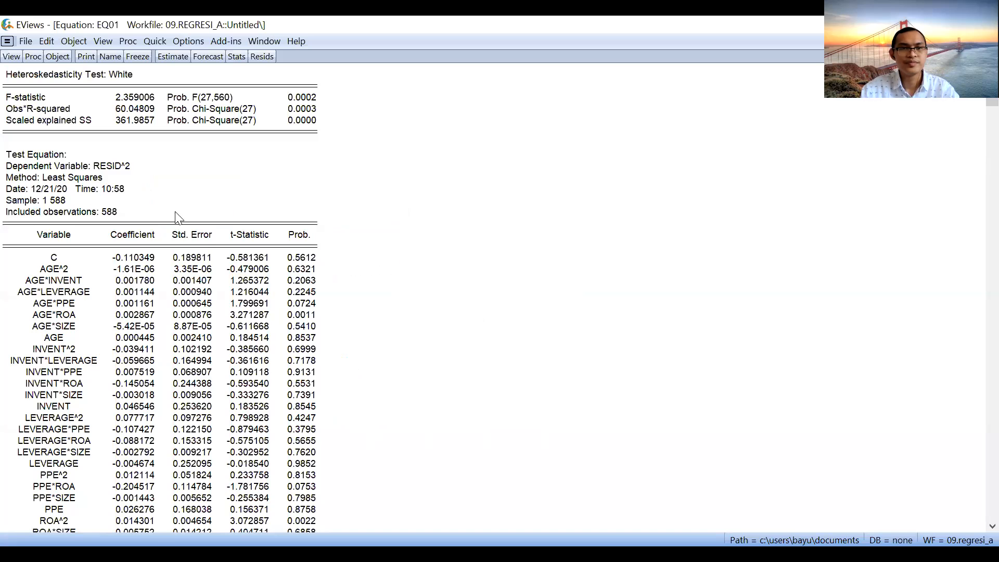
{"action": "left_click", "coordinate": [319, 134]}
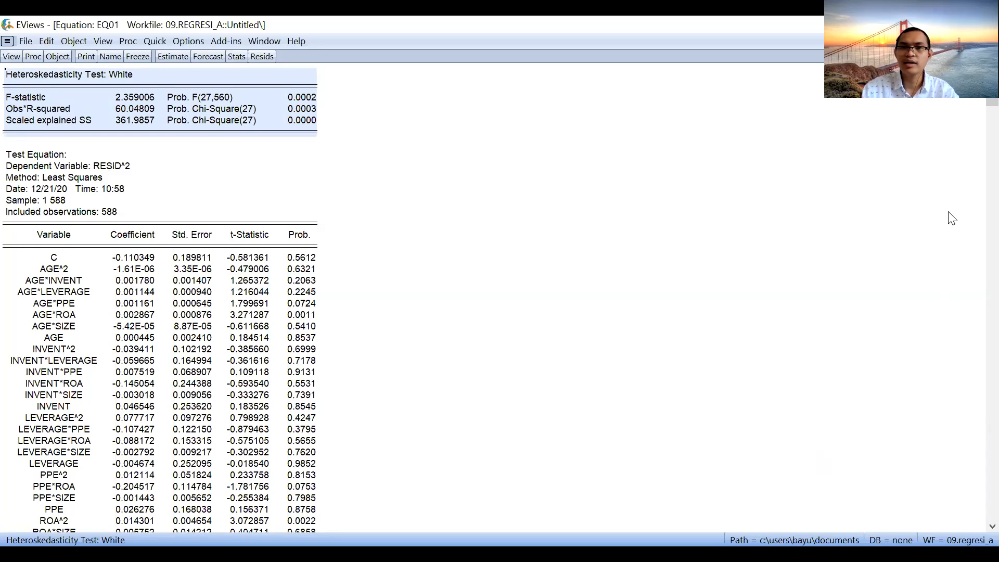
{"action": "left_click", "coordinate": [978, 41]}
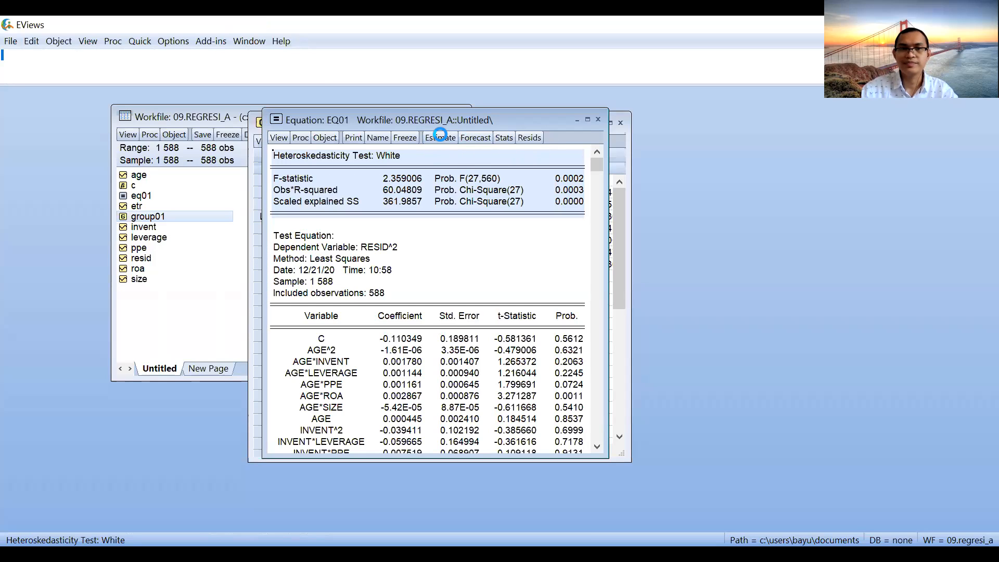
Re-estimate eq01 by least squares with the coefficient covariance matrix set to White, keeping the d.f. adjustment
{"action": "left_click", "coordinate": [440, 137]}
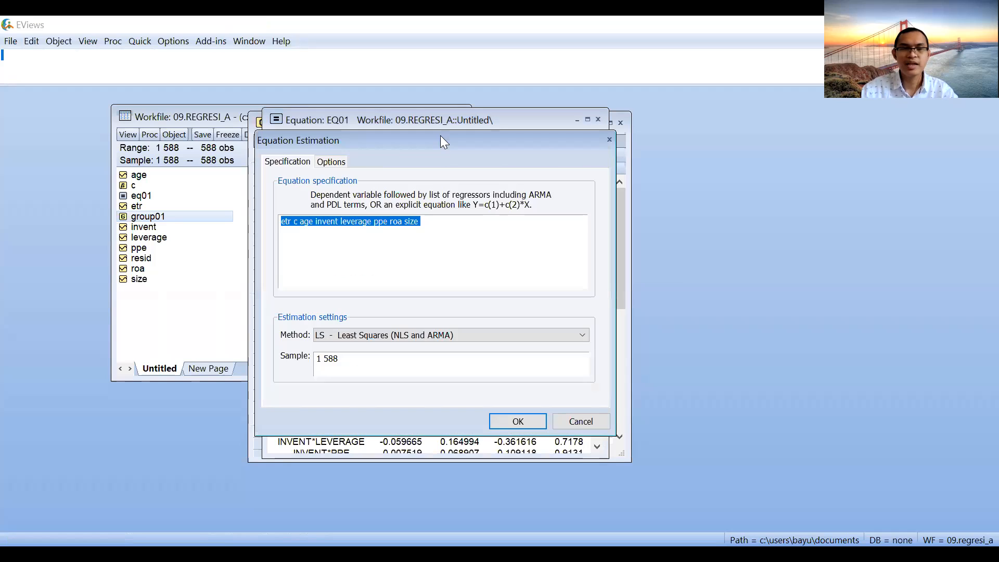
{"action": "left_click", "coordinate": [330, 164]}
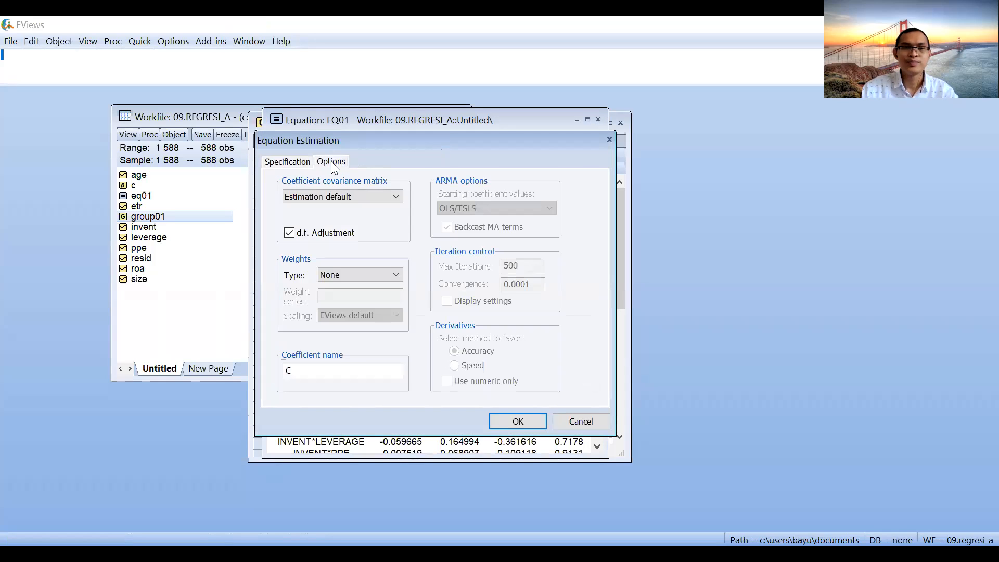
{"action": "left_click", "coordinate": [363, 196]}
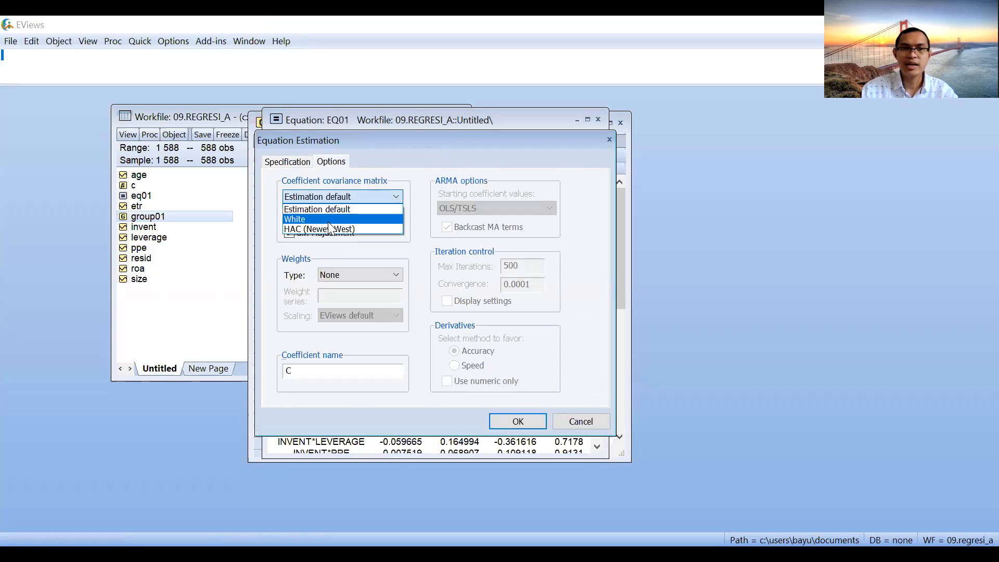
{"action": "left_click", "coordinate": [328, 220]}
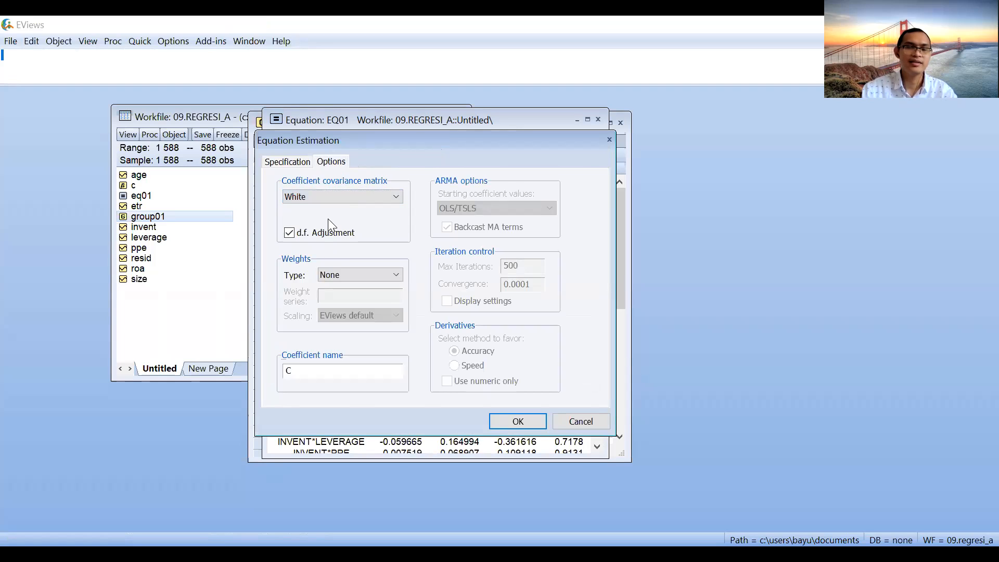
{"action": "left_click", "coordinate": [363, 197]}
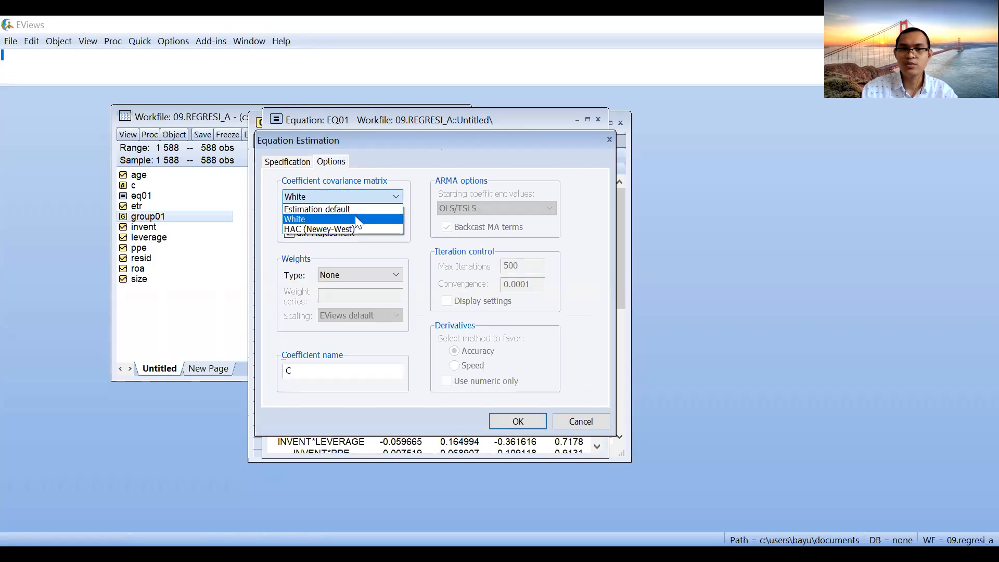
{"action": "left_click", "coordinate": [357, 219]}
{"action": "left_click", "coordinate": [518, 421]}
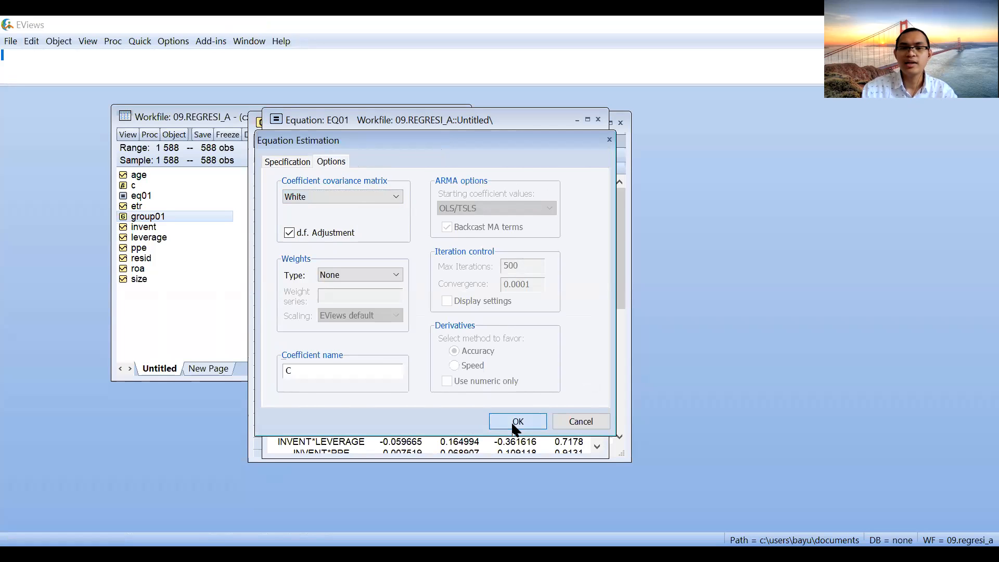
Enlarge the re-estimated eq01 output and highlight the PPE row, followed by the SIZE row
{"action": "left_click", "coordinate": [586, 120]}
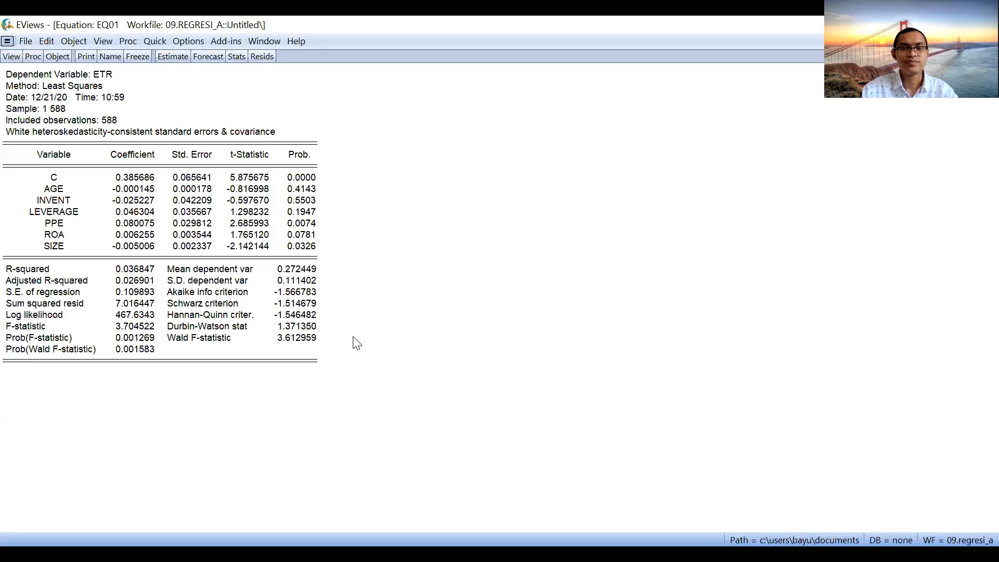
{"action": "left_click_drag", "start_coordinate": [52, 226], "coordinate": [300, 234]}
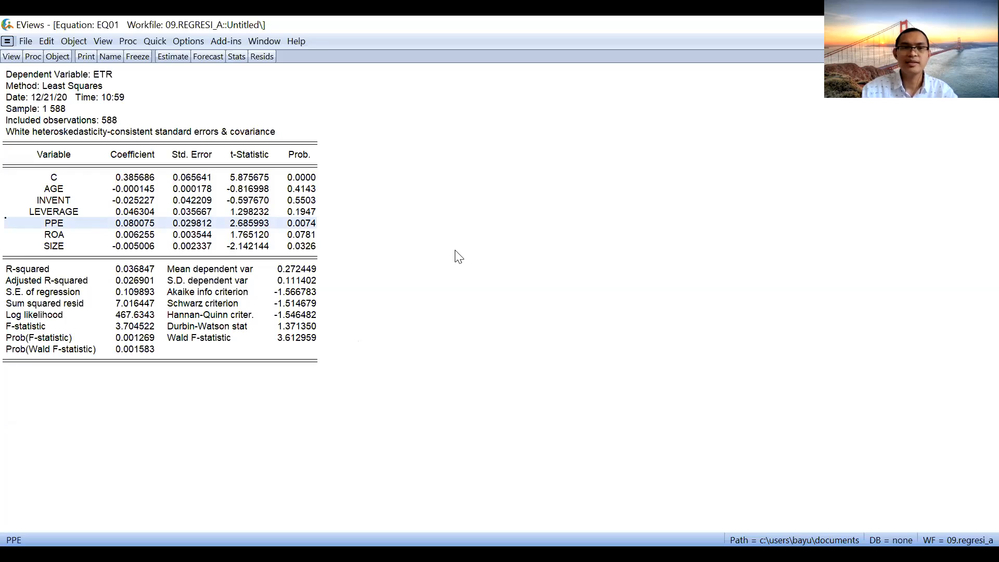
{"action": "left_click_drag", "start_coordinate": [52, 247], "coordinate": [298, 254]}
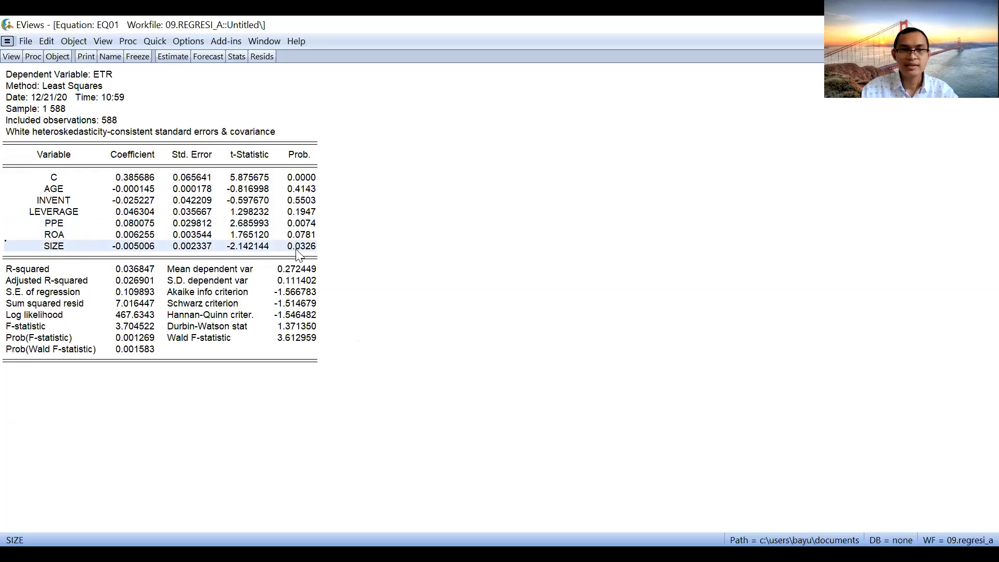
Highlight the ROA row and its probability in the eq01 output, restore the window size and place it beside the workfile's object list
{"action": "left_click_drag", "start_coordinate": [57, 235], "coordinate": [292, 253]}
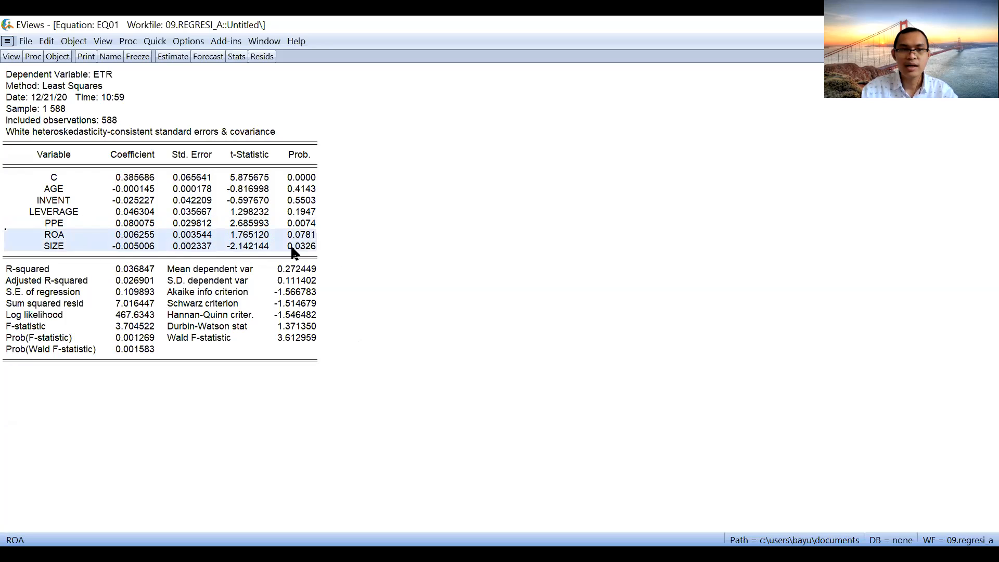
{"action": "left_click", "coordinate": [303, 235]}
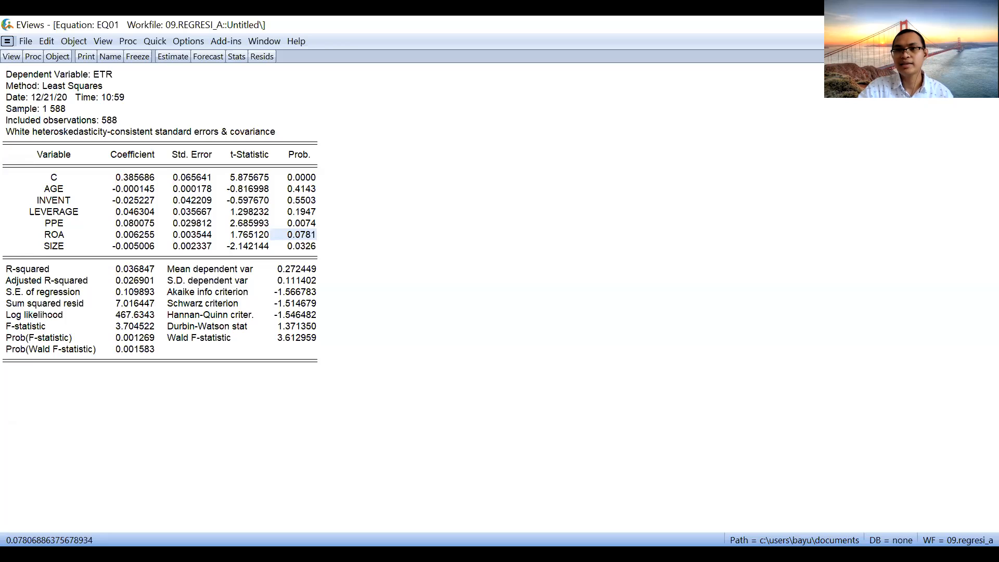
{"action": "left_click", "coordinate": [976, 41]}
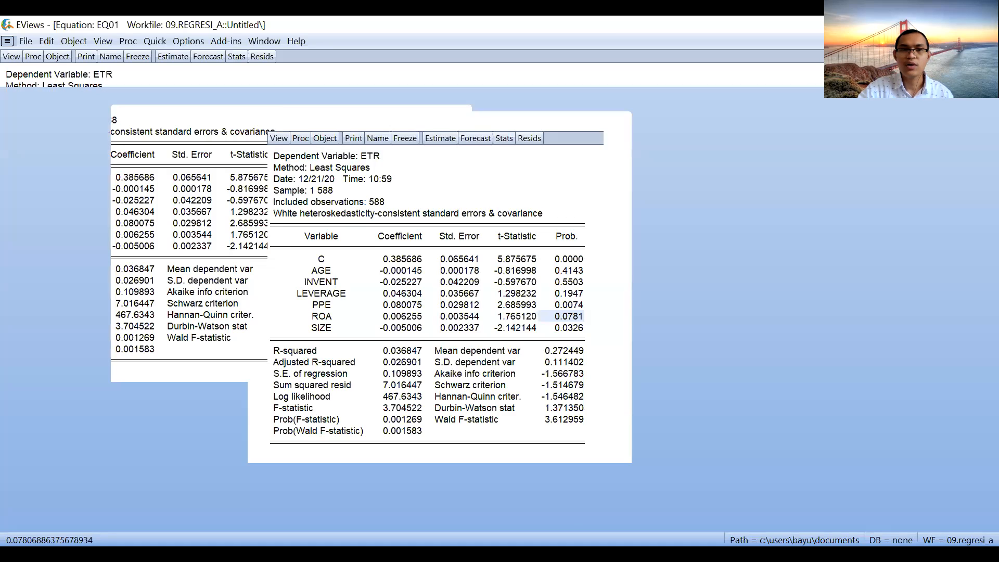
{"action": "left_click_drag", "start_coordinate": [385, 124], "coordinate": [476, 146]}
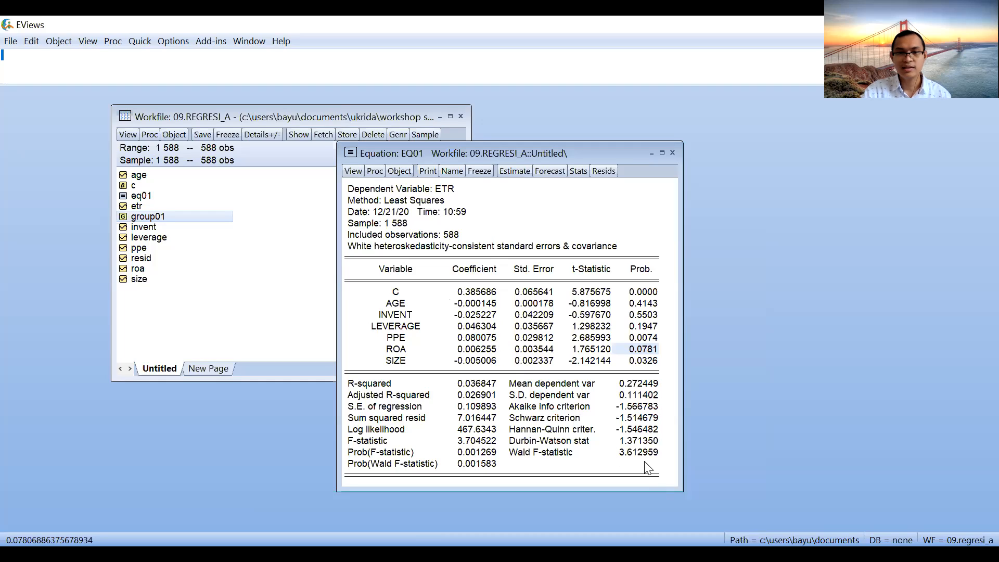
Highlight the Durbin-Watson statistic in the White-corrected eq01 output, check the F-statistic block, and switch to the multiple regression slides
{"action": "left_click", "coordinate": [639, 442]}
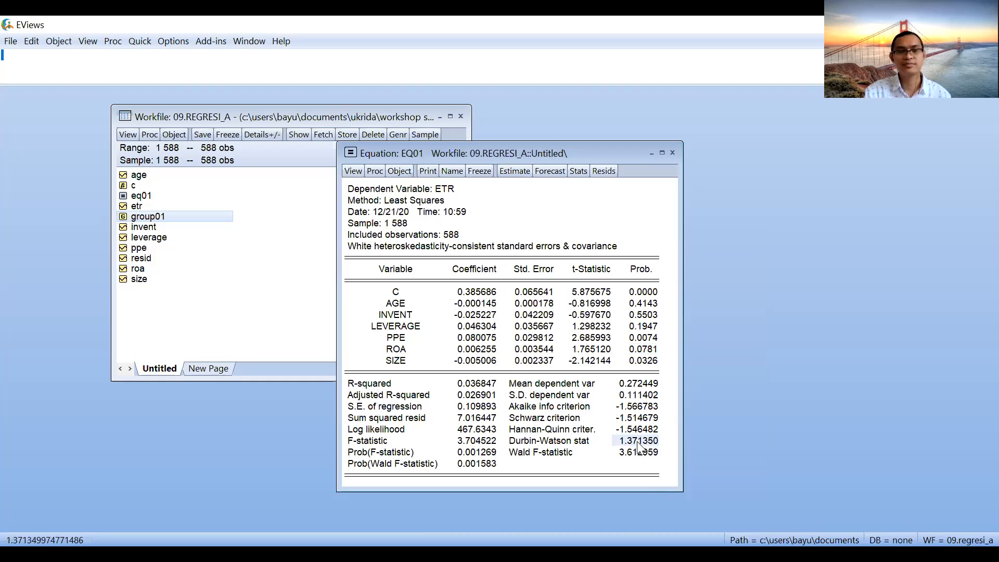
{"action": "left_click_drag", "start_coordinate": [584, 442], "coordinate": [649, 438]}
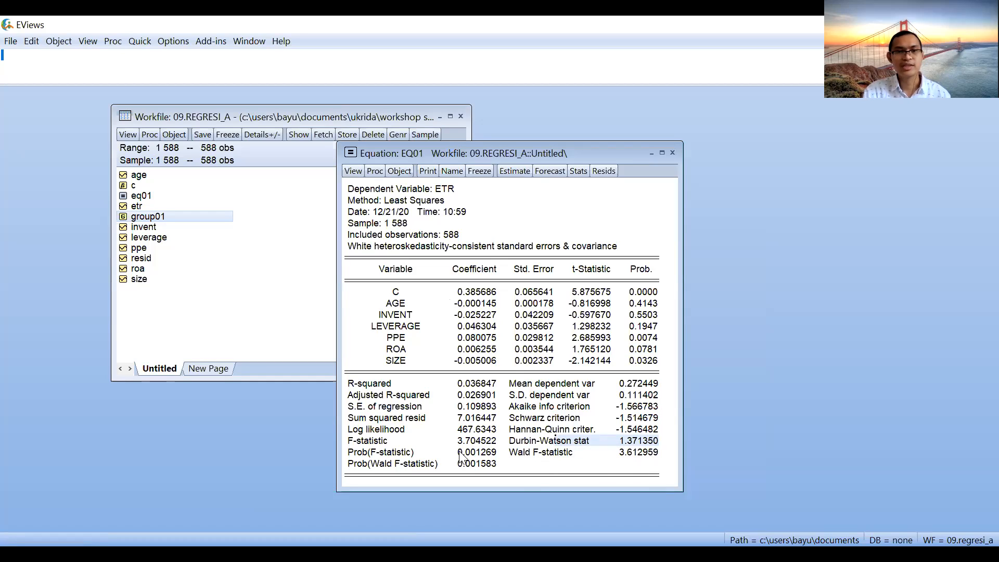
{"action": "left_click", "coordinate": [650, 283]}
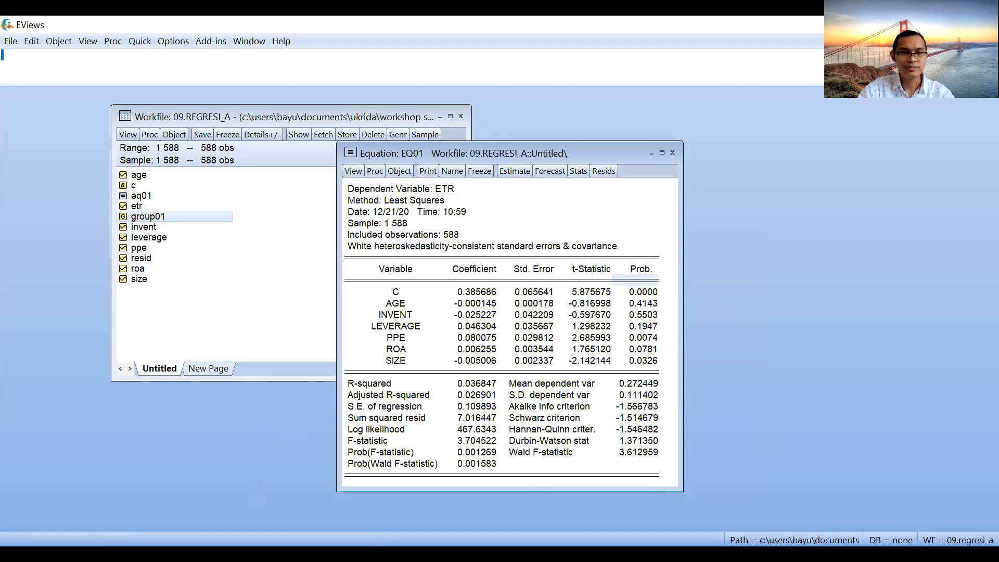
{"action": "left_click", "coordinate": [491, 438]}
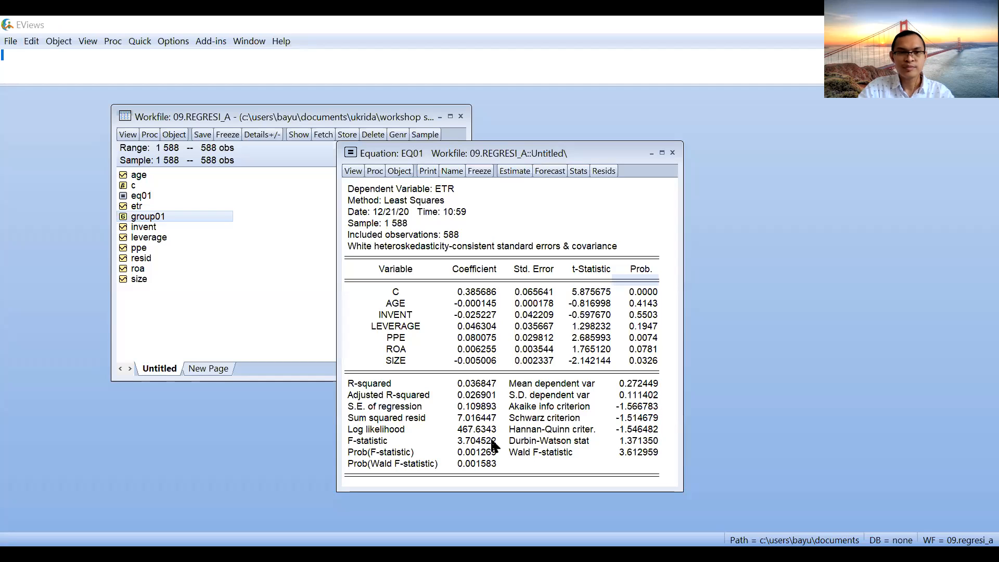
{"action": "key", "text": "alt+Tab"}
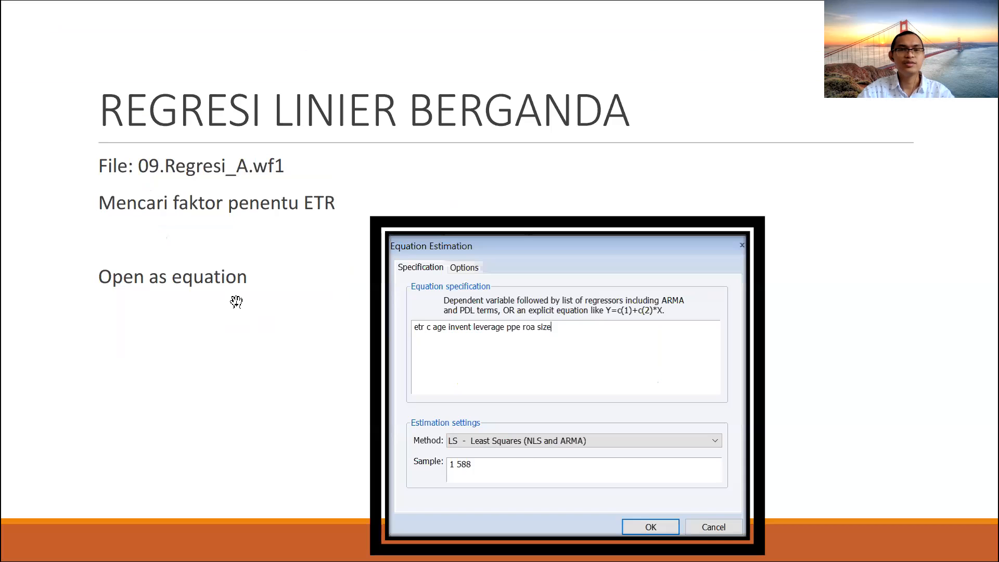
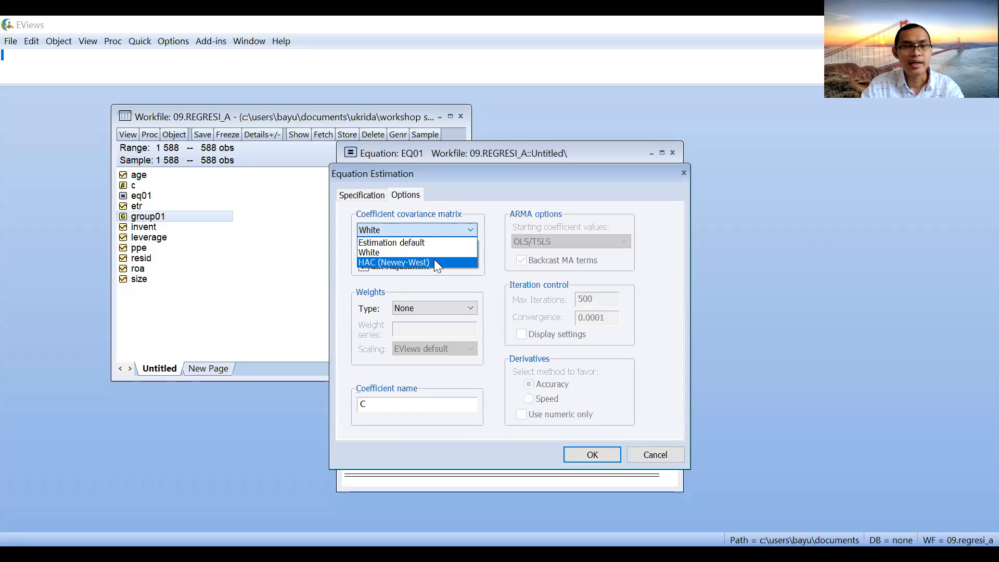
Re-estimate eq01 with the coefficient covariance matrix set to HAC (Newey-West), keeping the d.f. adjustment, and highlight the Durbin-Watson row
{"action": "left_click", "coordinate": [434, 262]}
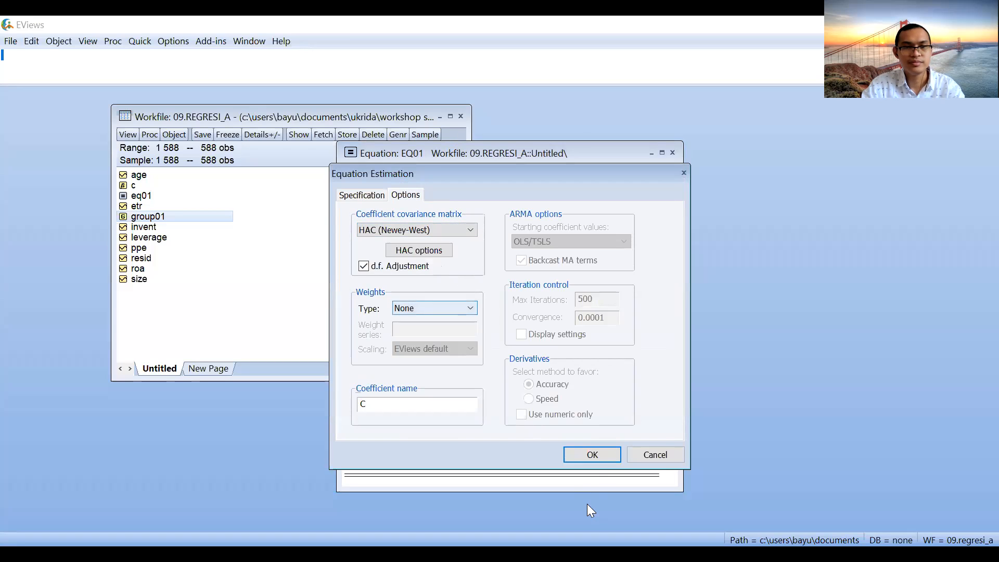
{"action": "left_click", "coordinate": [598, 454]}
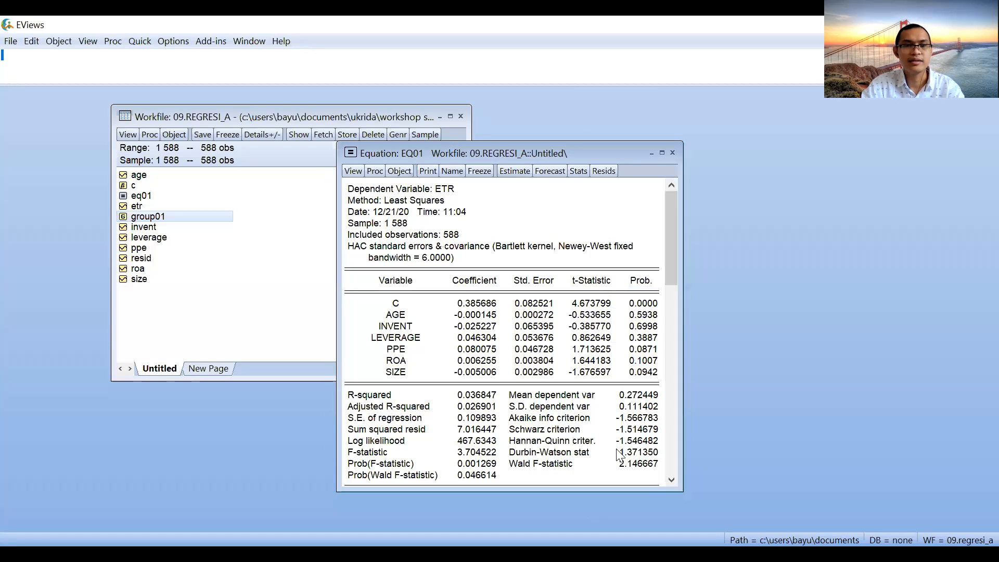
{"action": "left_click_drag", "start_coordinate": [577, 456], "coordinate": [656, 451]}
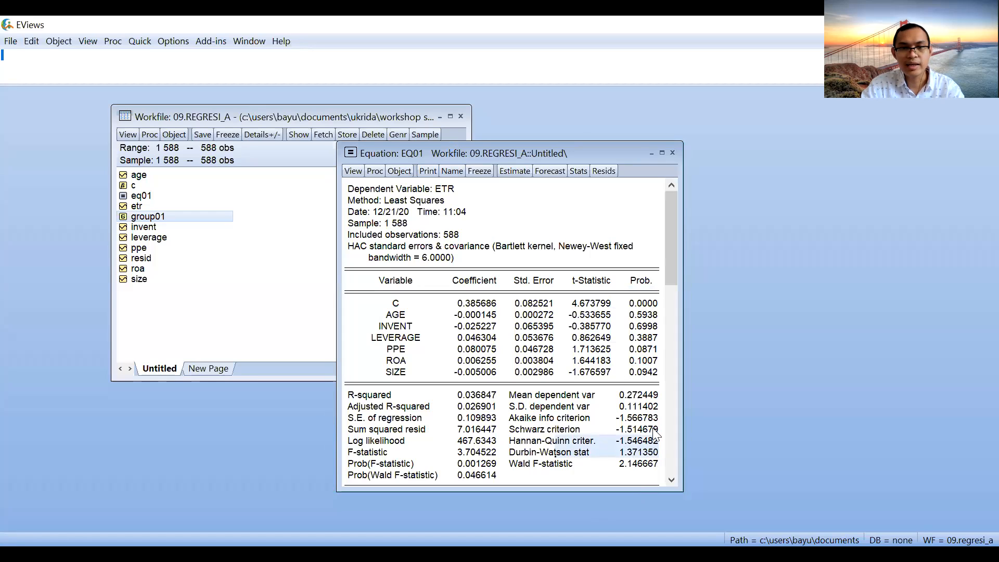
Examine the probabilities of C, INVENT, PPE, ROA and SIZE in the HAC output, and the header line naming the HAC standard errors
{"action": "left_click", "coordinate": [643, 303]}
{"action": "left_click", "coordinate": [648, 327]}
{"action": "left_click", "coordinate": [649, 349]}
{"action": "left_click", "coordinate": [650, 361]}
{"action": "left_click", "coordinate": [647, 372]}
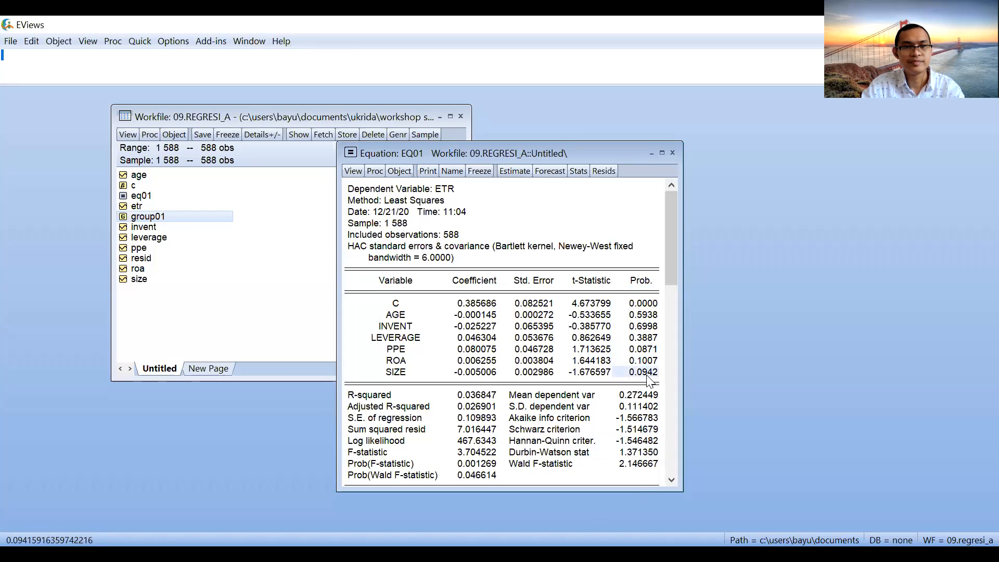
{"action": "left_click", "coordinate": [656, 361]}
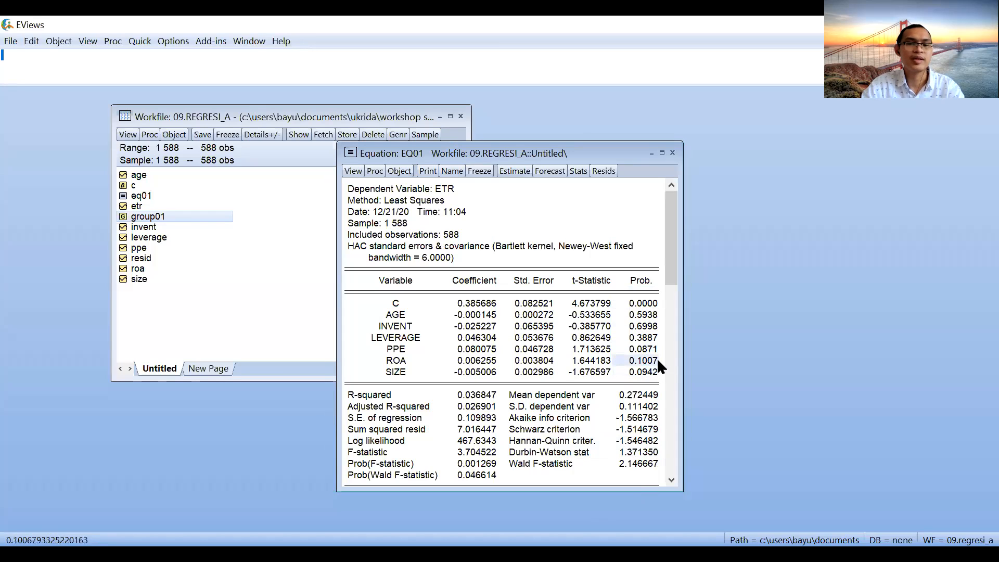
{"action": "left_click", "coordinate": [653, 349]}
{"action": "left_click", "coordinate": [648, 374]}
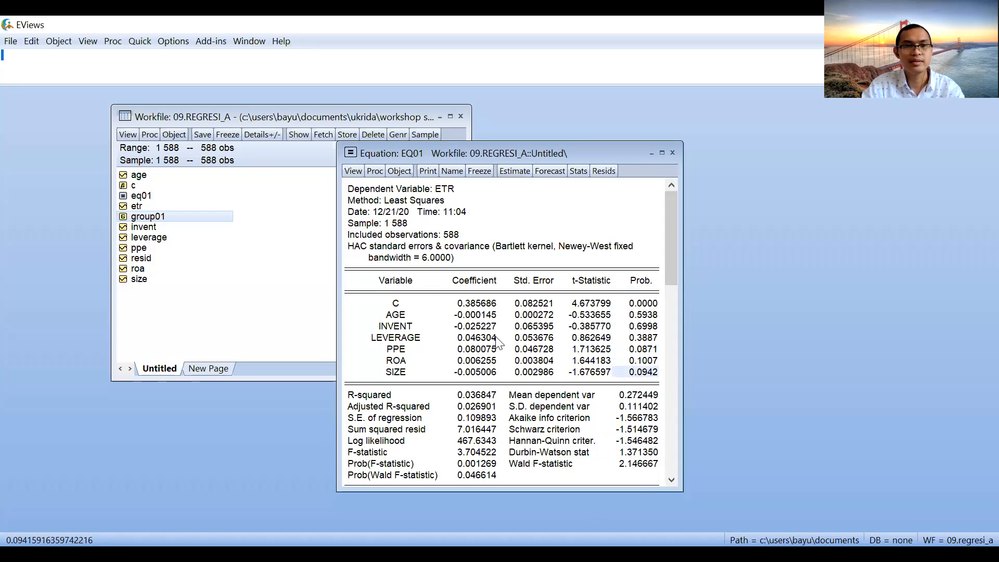
{"action": "left_click", "coordinate": [394, 248]}
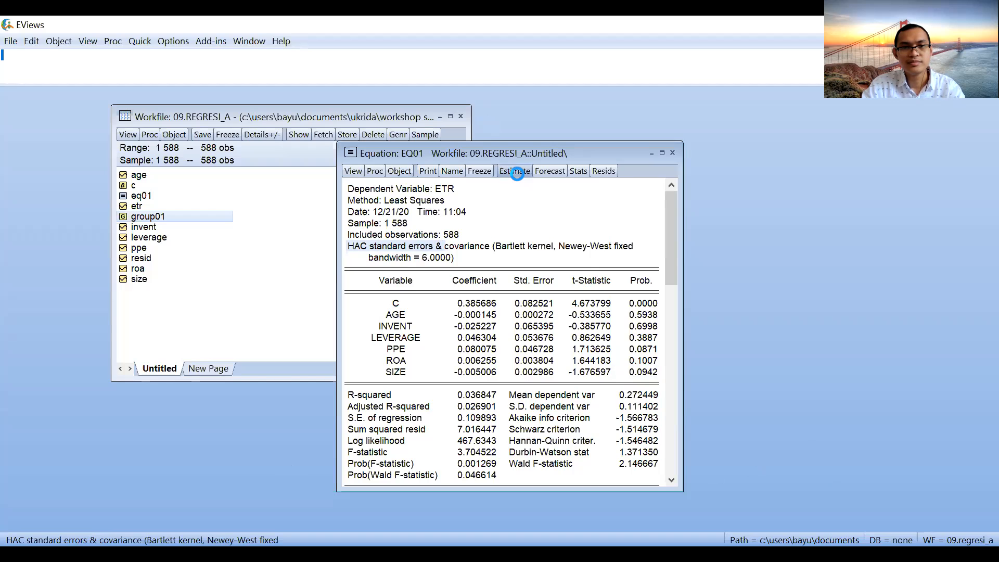
Re-estimate eq01 by least squares with the coefficient covariance matrix set back to Estimation default, keeping the same regressors and sample
{"action": "left_click", "coordinate": [516, 172]}
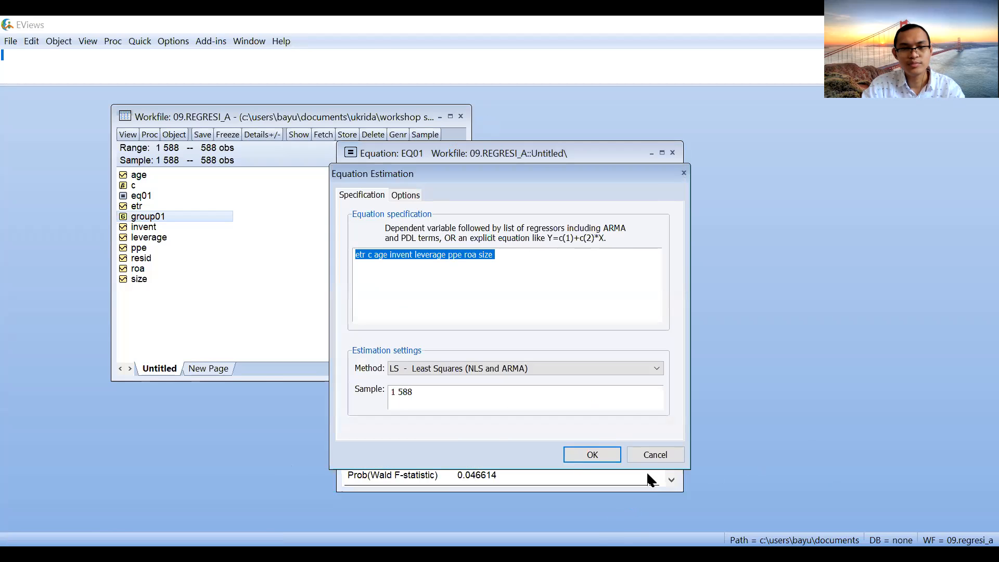
{"action": "left_click", "coordinate": [651, 453]}
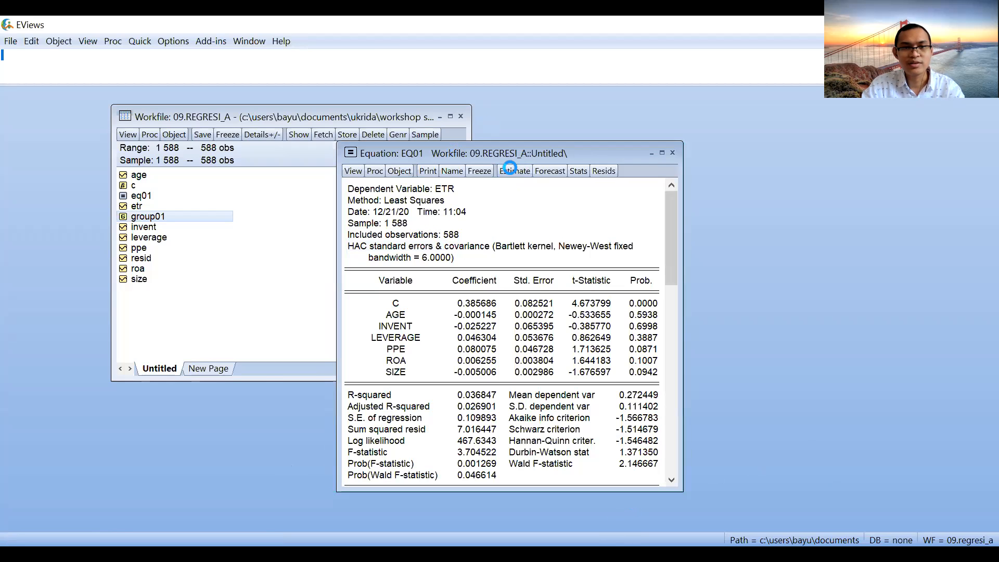
{"action": "left_click", "coordinate": [512, 172]}
{"action": "left_click", "coordinate": [401, 195]}
{"action": "left_click", "coordinate": [429, 230]}
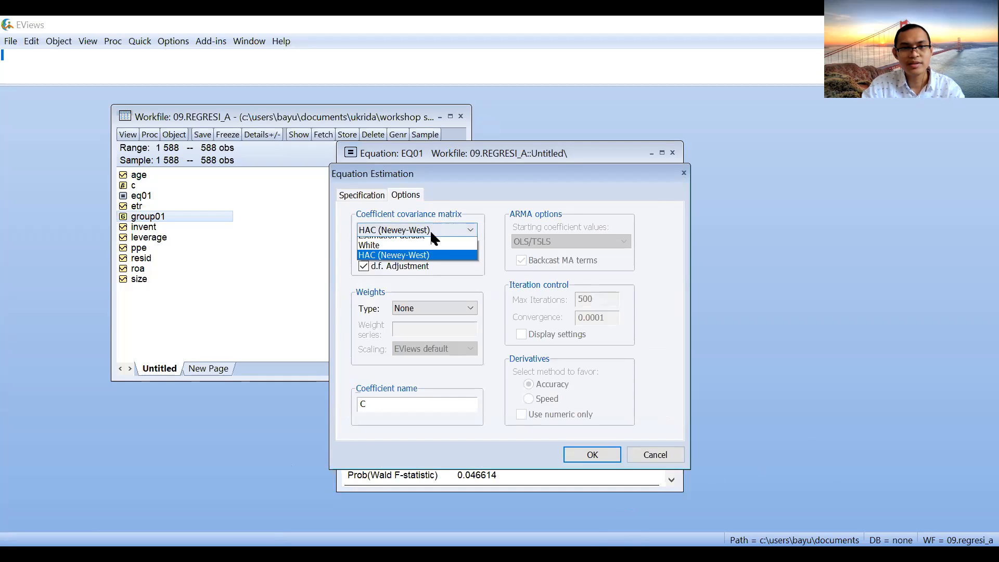
{"action": "left_click", "coordinate": [429, 242]}
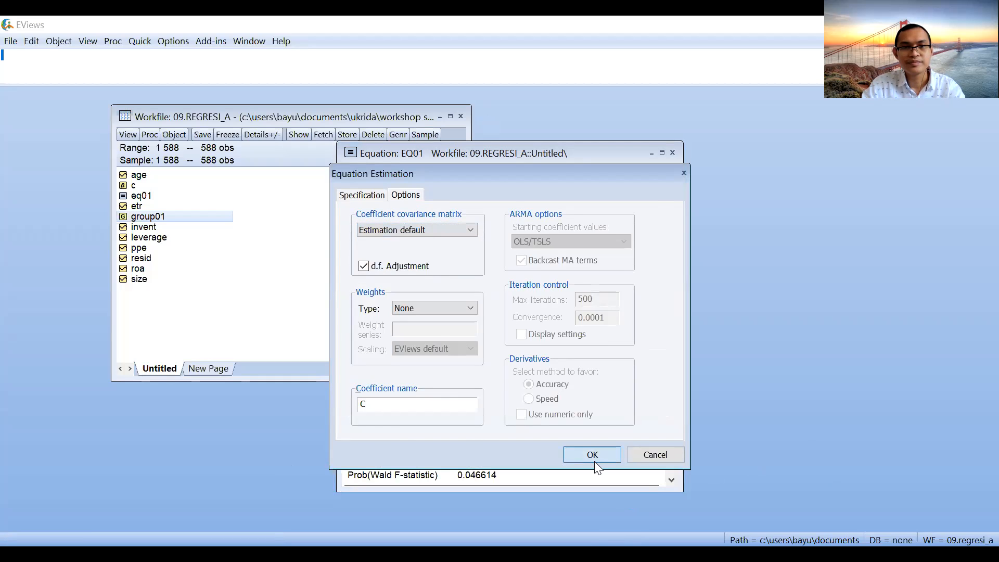
{"action": "left_click", "coordinate": [593, 454]}
{"action": "left_click", "coordinate": [515, 171]}
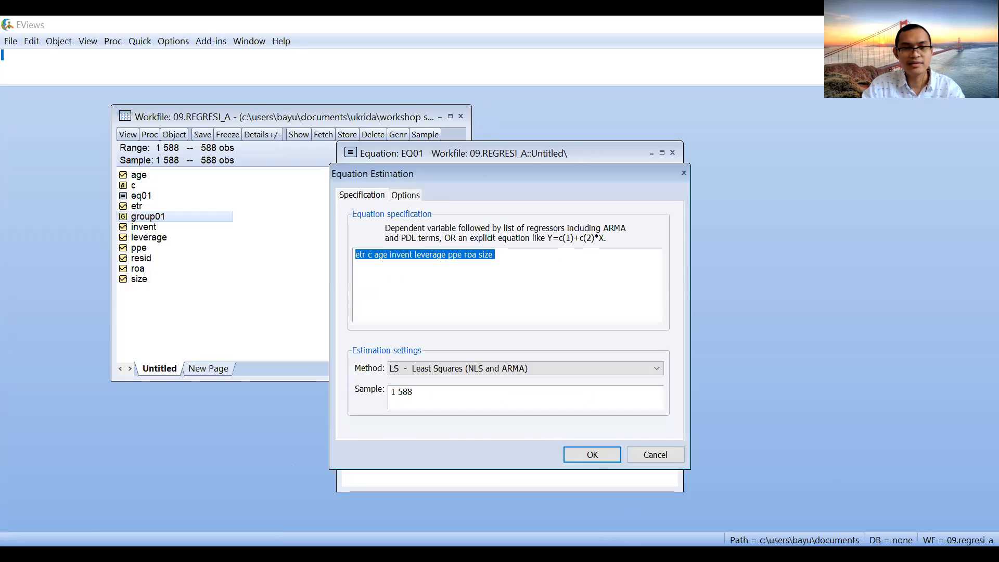
{"action": "left_click", "coordinate": [593, 455]}
Run the Glejser heteroskedasticity test on eq01 and check the chi-square probabilities of Scaled explained SS and Obs*R-squared
{"action": "left_click", "coordinate": [352, 170]}
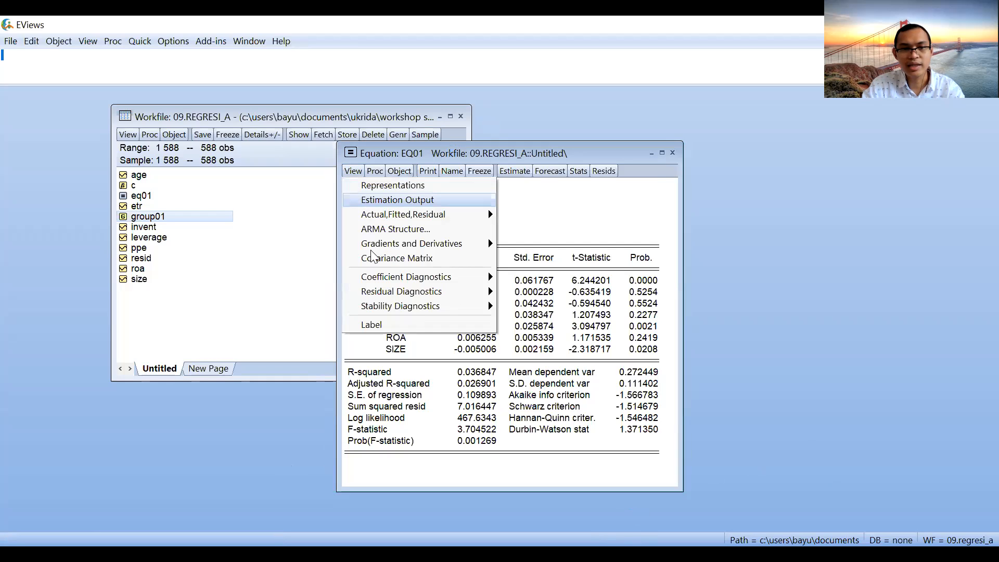
{"action": "mouse_move", "coordinate": [430, 294]}
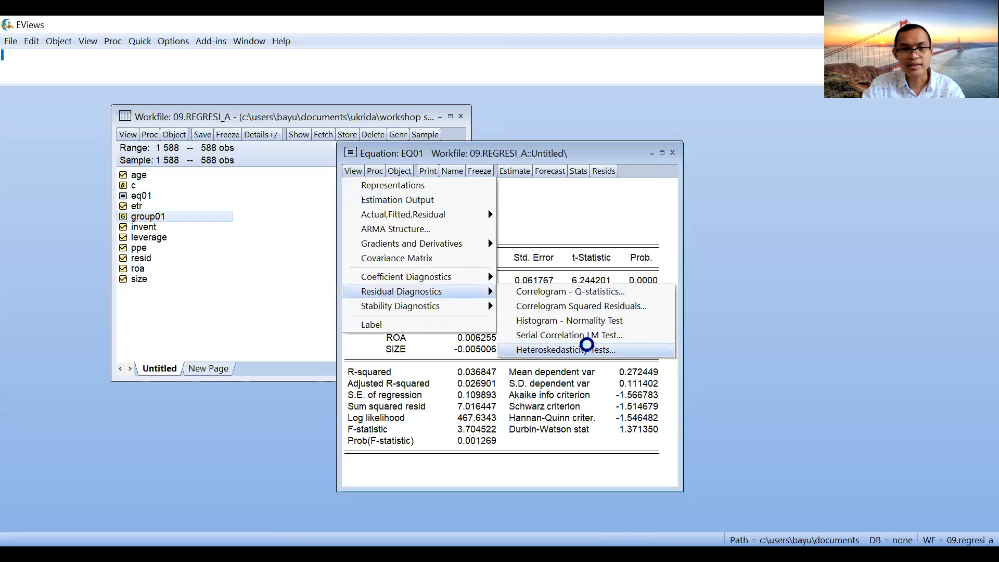
{"action": "left_click", "coordinate": [587, 344]}
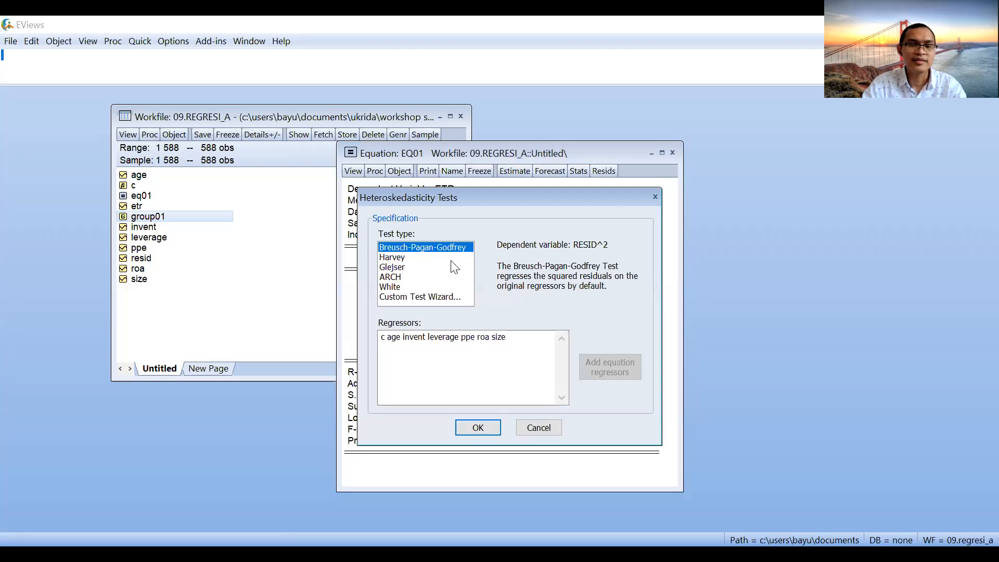
{"action": "left_click", "coordinate": [404, 267]}
{"action": "left_click", "coordinate": [462, 426]}
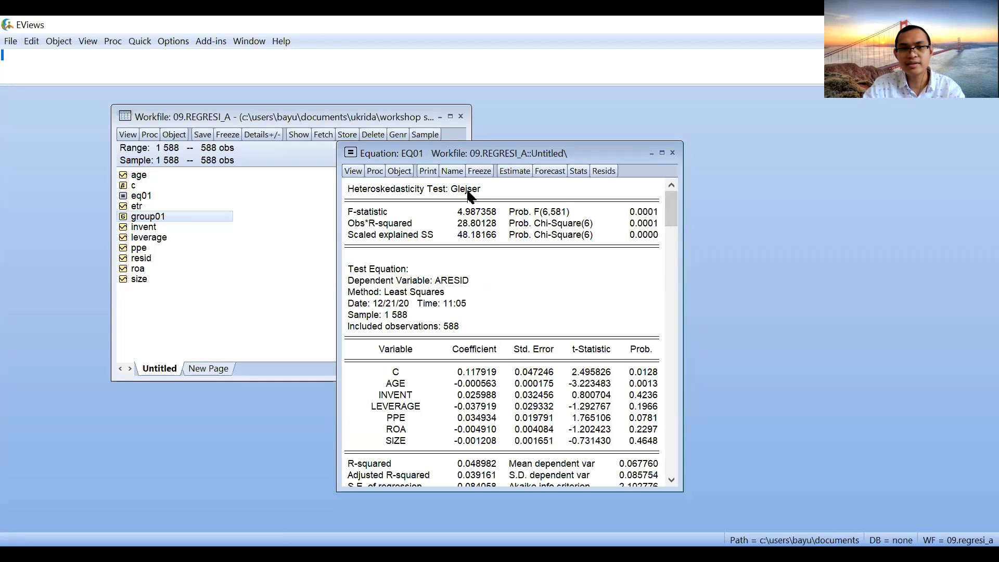
{"action": "left_click", "coordinate": [649, 235]}
{"action": "left_click", "coordinate": [649, 224]}
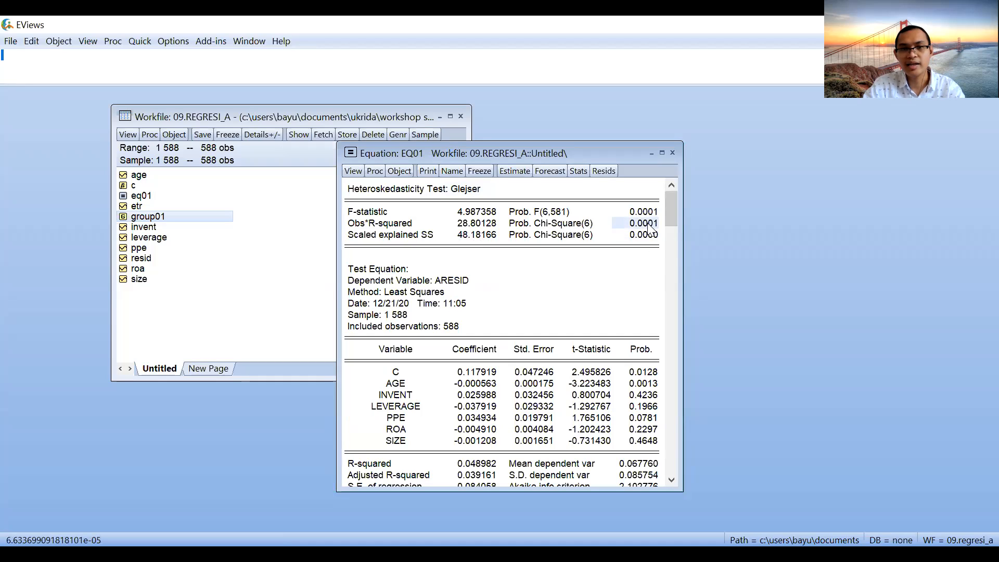
Run the Breusch-Pagan-Godfrey heteroskedasticity test on eq01 with its original regressors and check the Obs*R-squared chi-square probability
{"action": "left_click", "coordinate": [354, 171]}
{"action": "left_click", "coordinate": [655, 274]}
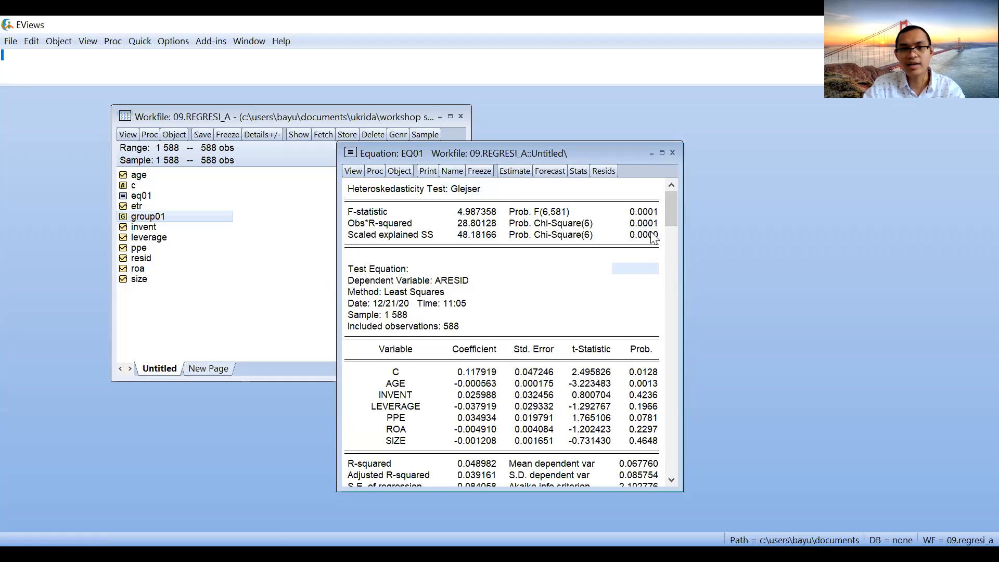
{"action": "left_click", "coordinate": [349, 173]}
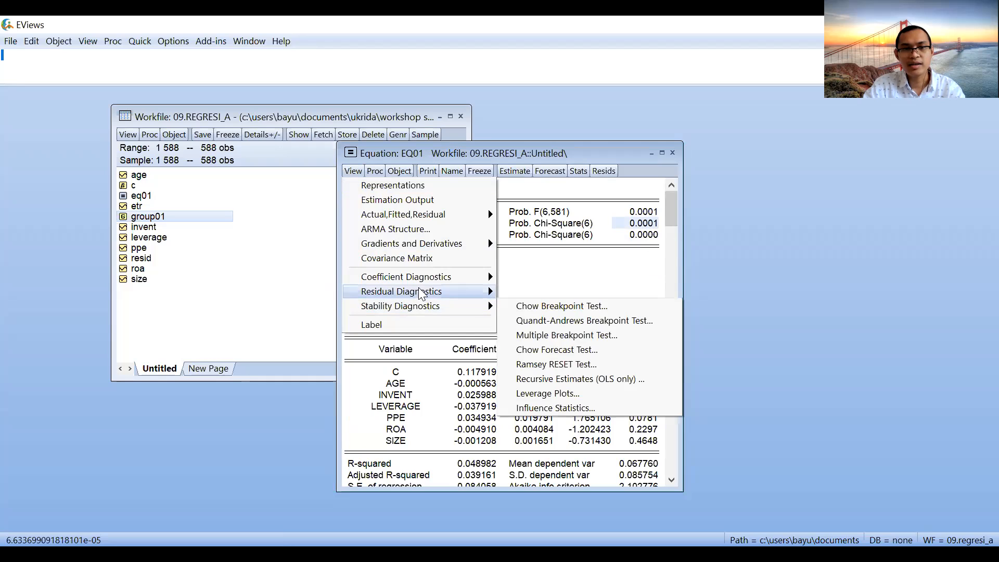
{"action": "mouse_move", "coordinate": [422, 293]}
{"action": "left_click", "coordinate": [593, 348]}
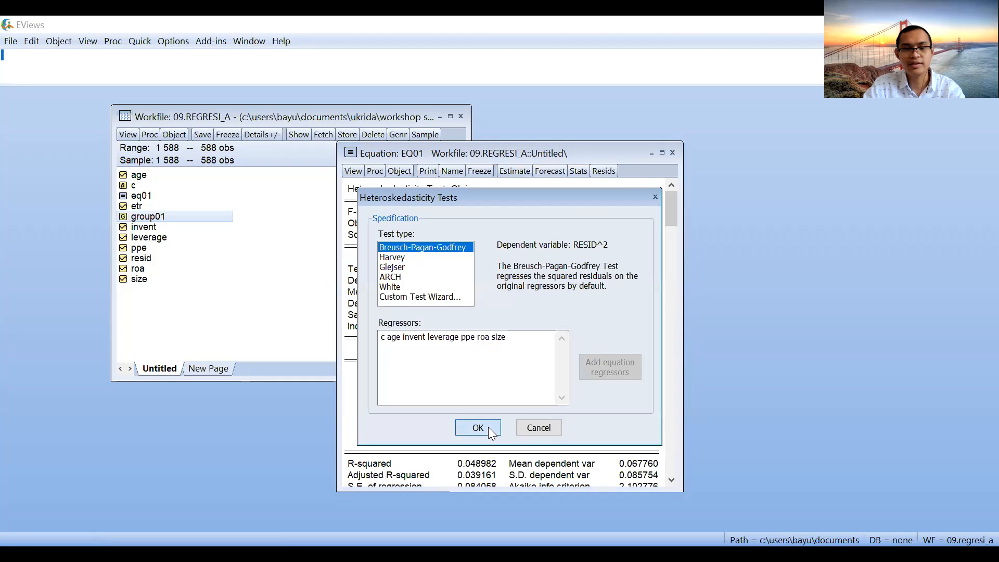
{"action": "left_click", "coordinate": [477, 427]}
{"action": "left_click", "coordinate": [647, 224]}
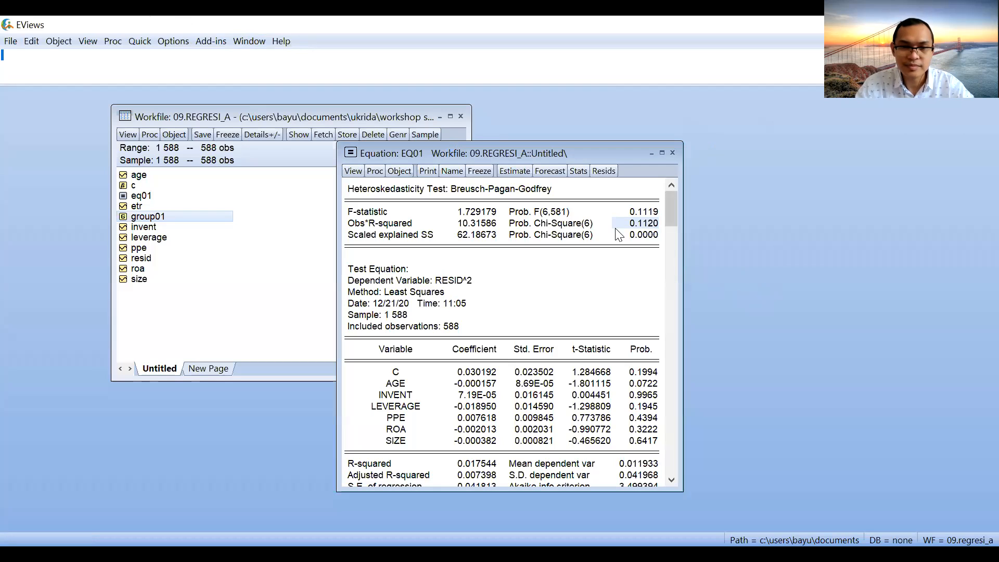
Compare the Glejser, White and Breusch-Pagan-Godfrey specifications for eq01, and rerun Breusch-Pagan-Godfrey with regressors c age invent leverage ppe roa size to check the Obs*R-squared probability
{"action": "left_click", "coordinate": [353, 171]}
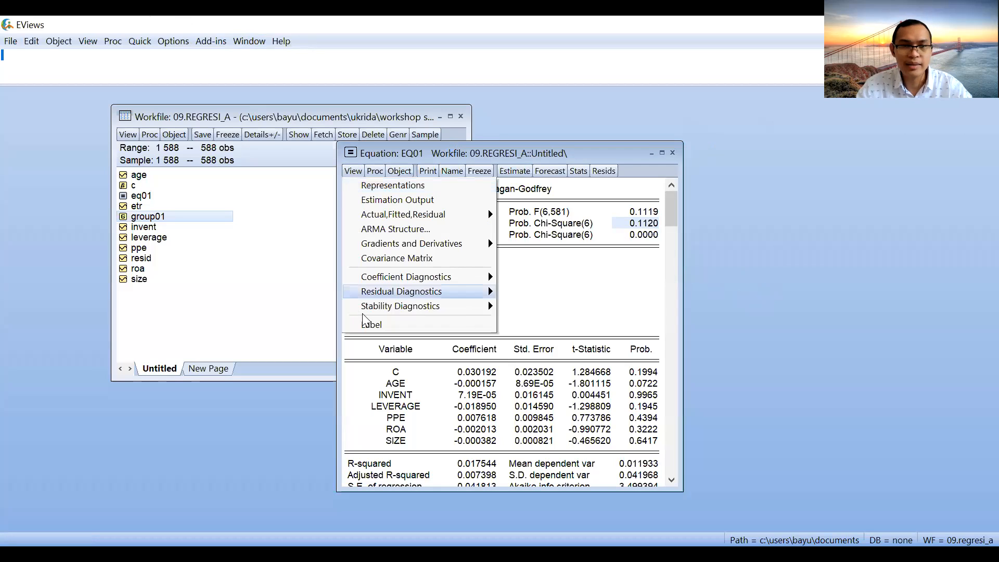
{"action": "mouse_move", "coordinate": [408, 306]}
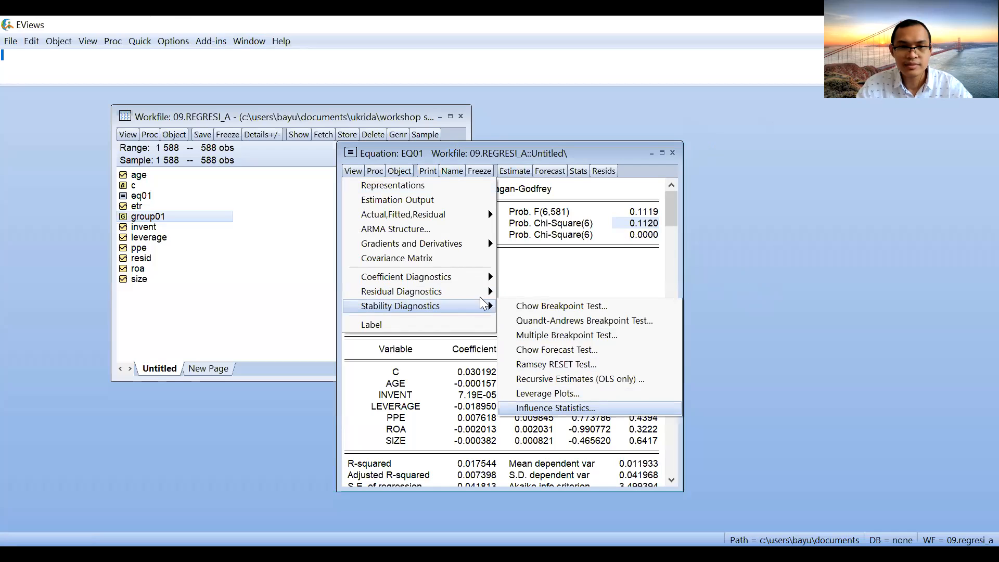
{"action": "mouse_move", "coordinate": [481, 291]}
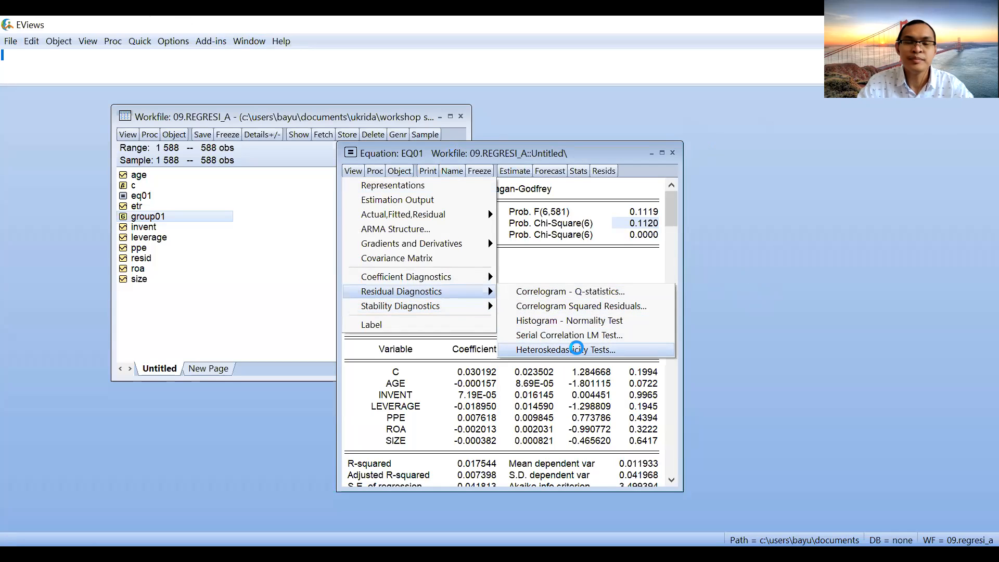
{"action": "left_click", "coordinate": [567, 349]}
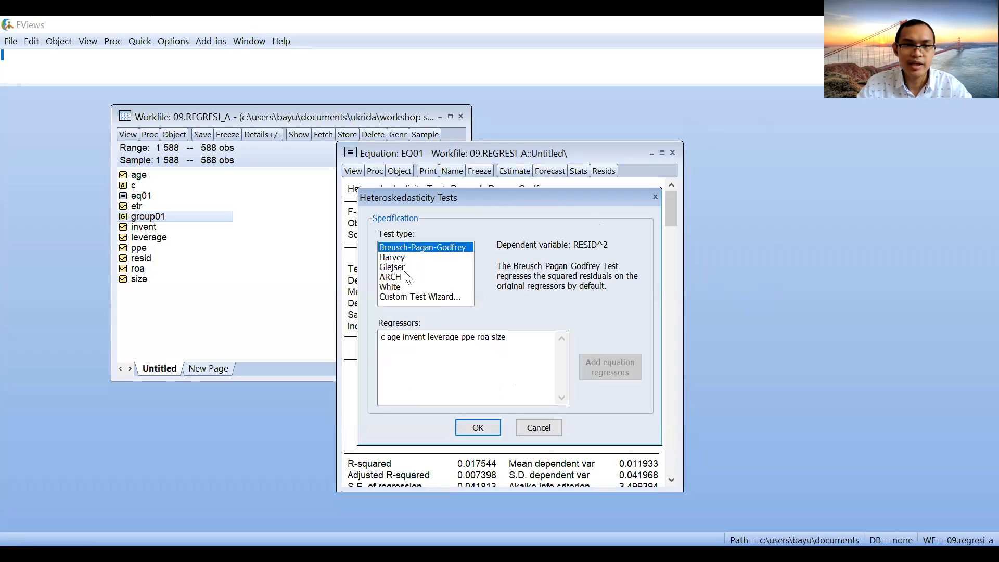
{"action": "left_click", "coordinate": [404, 267]}
{"action": "left_click", "coordinate": [402, 287]}
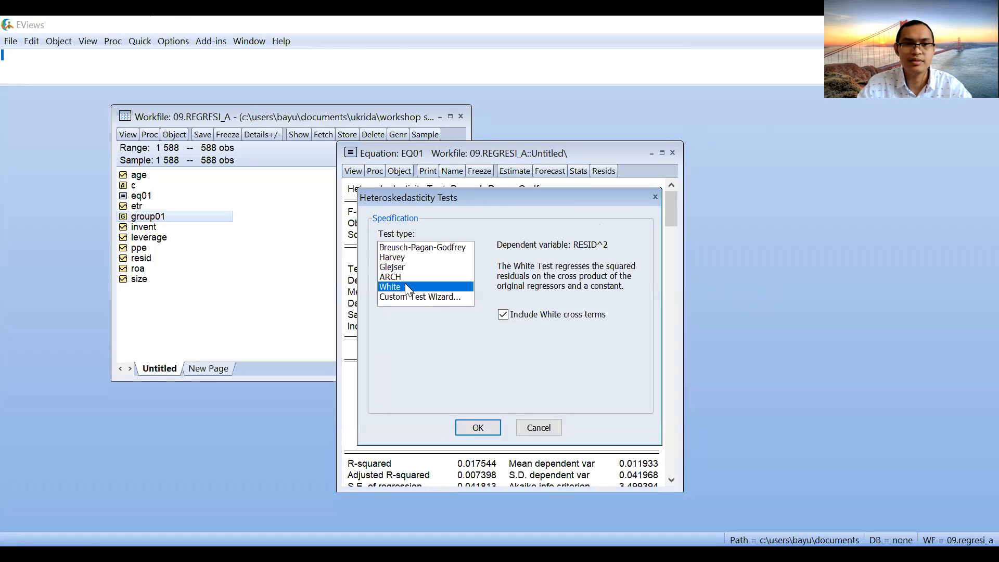
{"action": "left_click", "coordinate": [407, 265]}
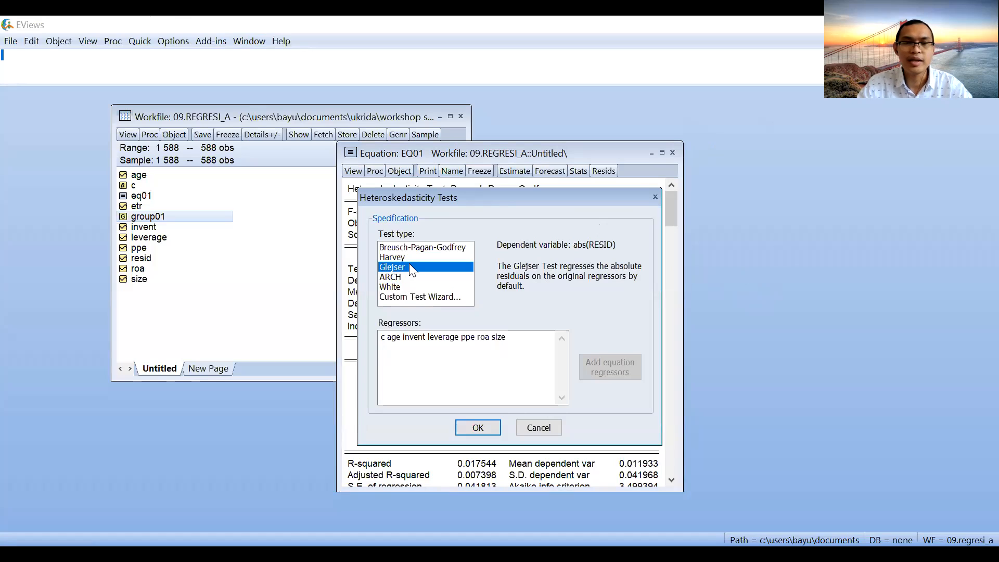
{"action": "left_click", "coordinate": [416, 248]}
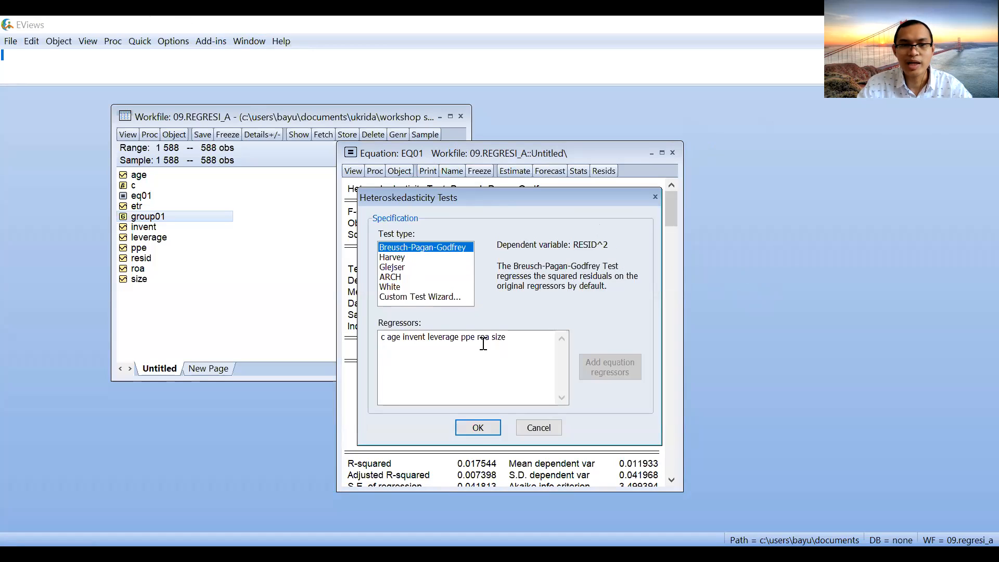
{"action": "key", "text": "Return"}
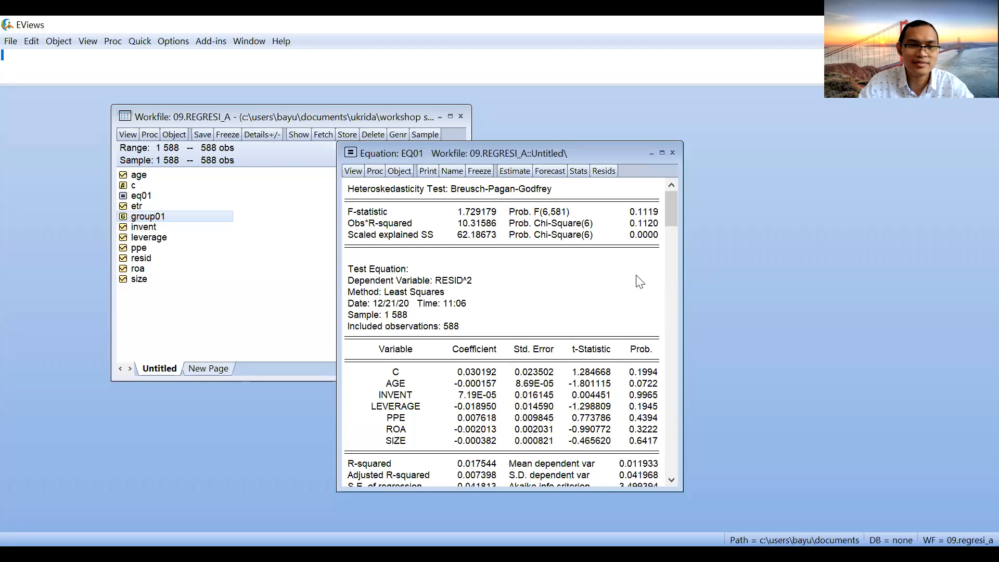
{"action": "left_click", "coordinate": [649, 225]}
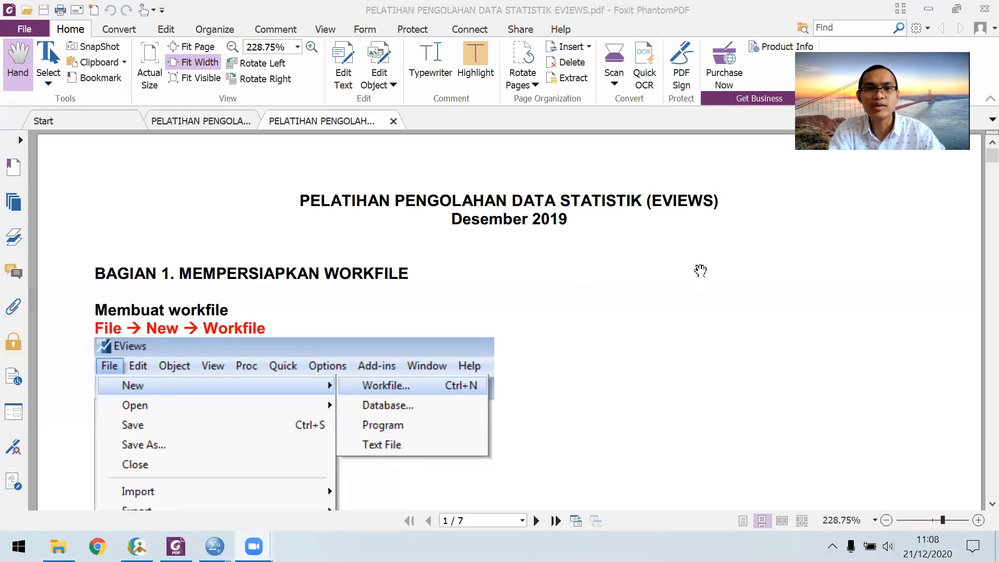
In the EViews training PDF in Foxit PhantomPDF, read Bagian 1 on creating a workfile, its structure types and date frequencies, at 200% zoom
{"action": "left_click", "coordinate": [232, 47]}
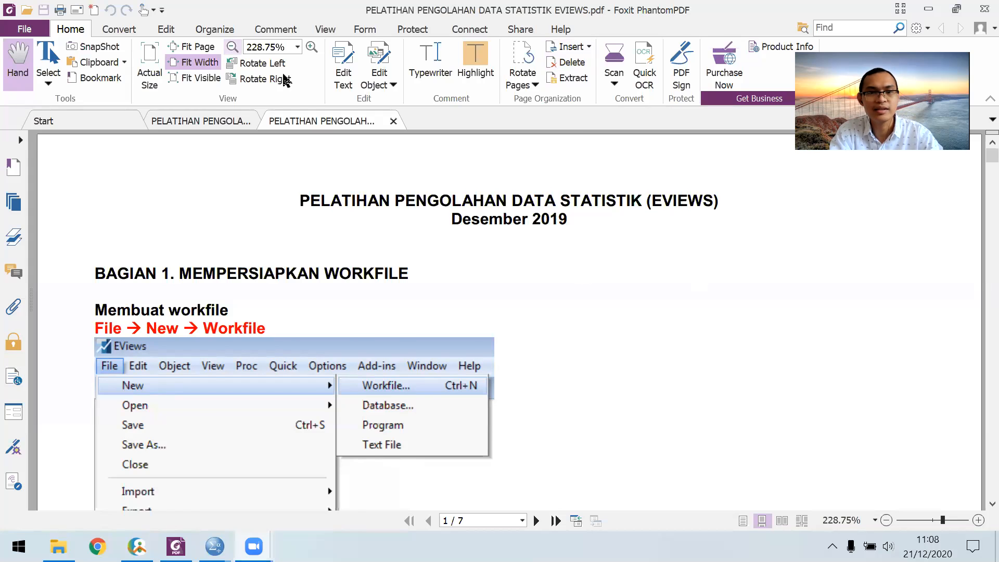
{"action": "scroll", "coordinate": [535, 340], "scroll_direction": "down", "scroll_amount": 2}
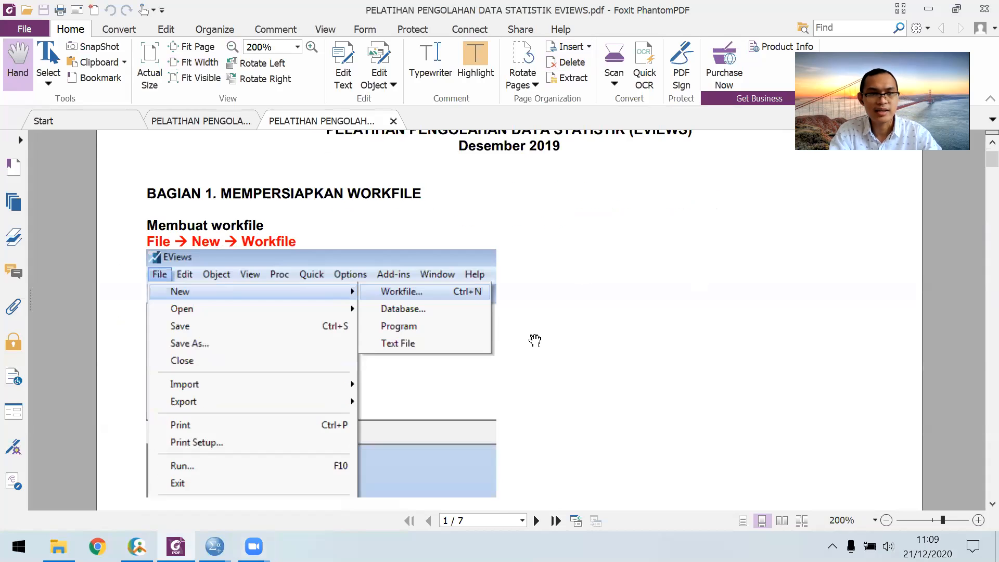
{"action": "scroll", "coordinate": [537, 339], "scroll_direction": "down", "scroll_amount": 1}
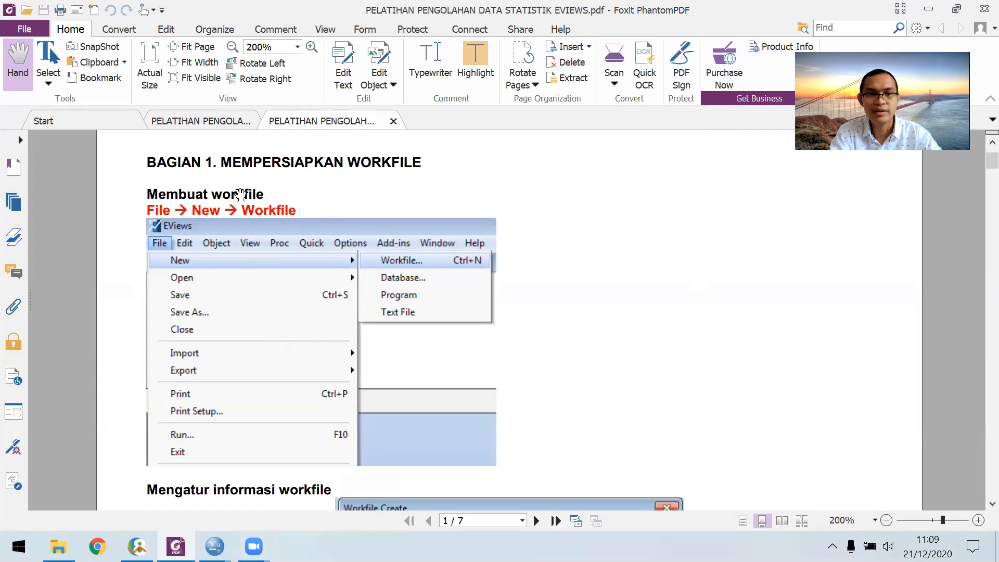
{"action": "scroll", "coordinate": [421, 274], "scroll_direction": "down", "scroll_amount": 3}
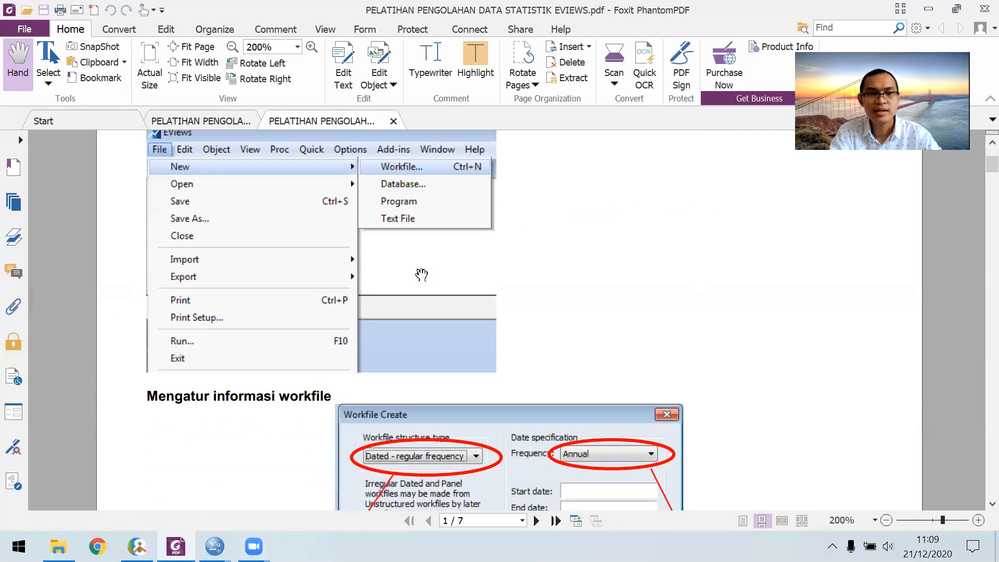
{"action": "scroll", "coordinate": [422, 274], "scroll_direction": "down", "scroll_amount": 6}
{"action": "scroll", "coordinate": [491, 237], "scroll_direction": "down", "scroll_amount": 3}
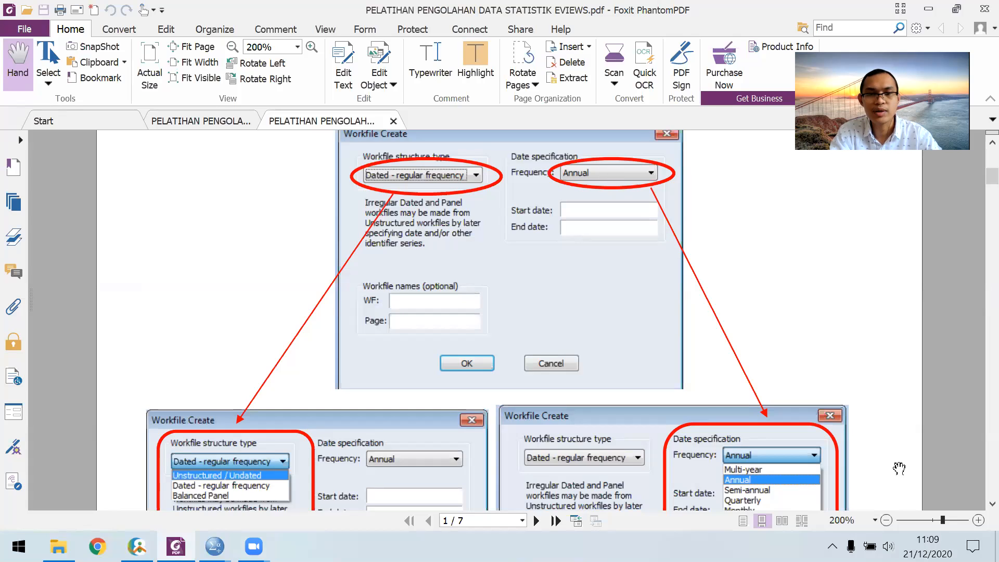
{"action": "scroll", "coordinate": [796, 406], "scroll_direction": "down", "scroll_amount": 2}
{"action": "scroll", "coordinate": [796, 394], "scroll_direction": "up", "scroll_amount": 1}
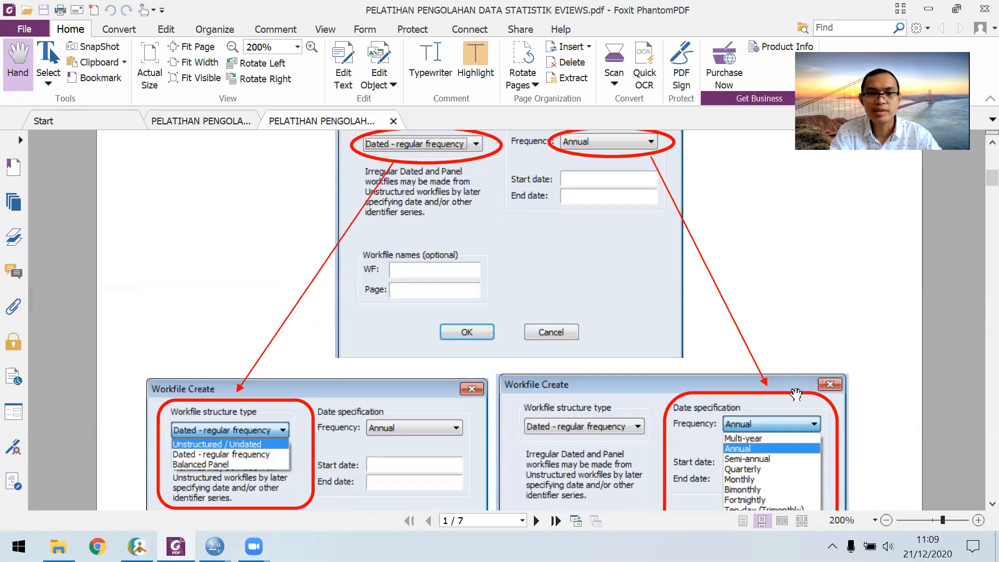
{"action": "scroll", "coordinate": [778, 411], "scroll_direction": "down", "scroll_amount": 2}
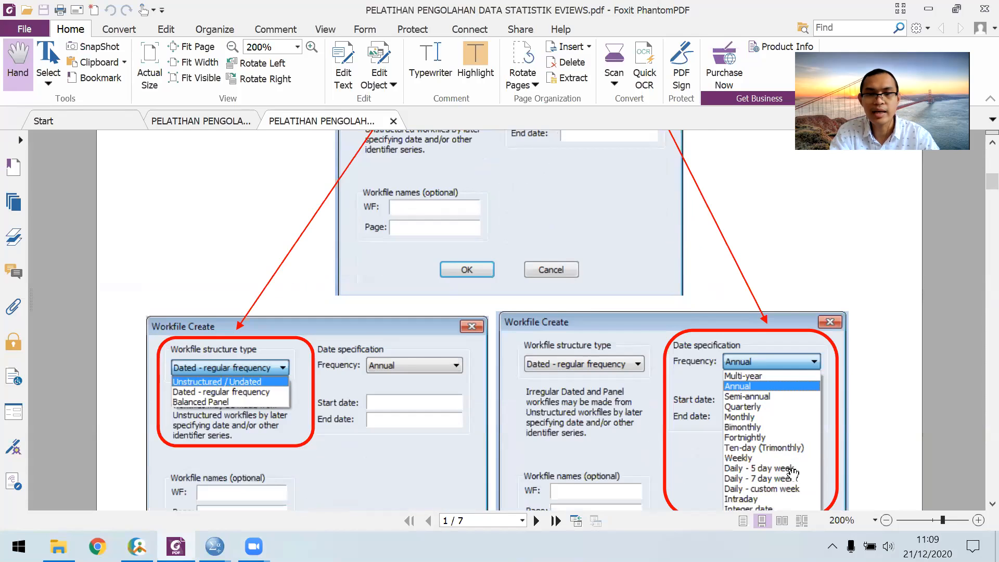
{"action": "scroll", "coordinate": [791, 471], "scroll_direction": "down", "scroll_amount": 2}
{"action": "scroll", "coordinate": [582, 387], "scroll_direction": "down", "scroll_amount": 2}
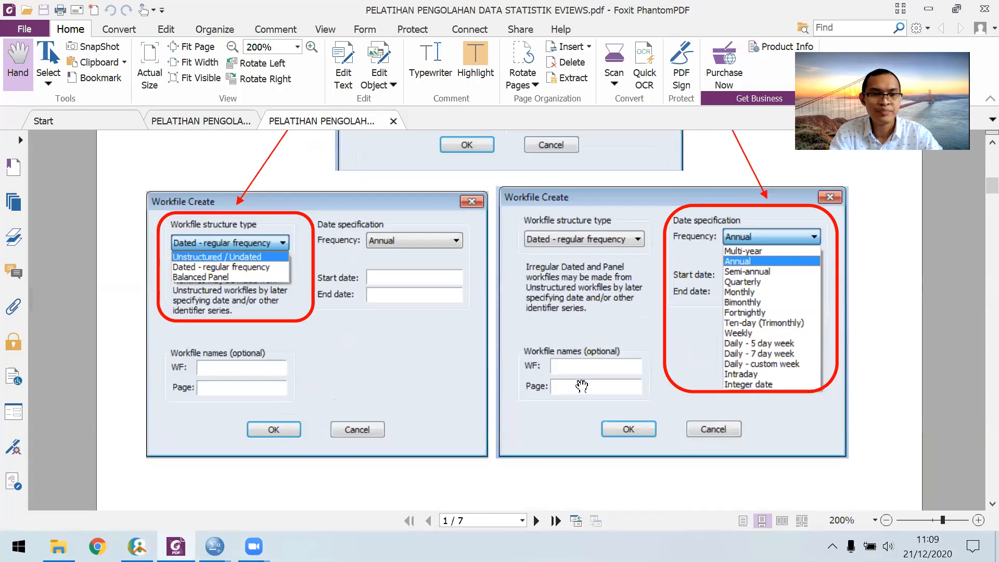
Read Bagian 2 of the PDF on preparing an undated sample, creating an empty series group and pasting the Excel data into it
{"action": "scroll", "coordinate": [582, 386], "scroll_direction": "down", "scroll_amount": 10}
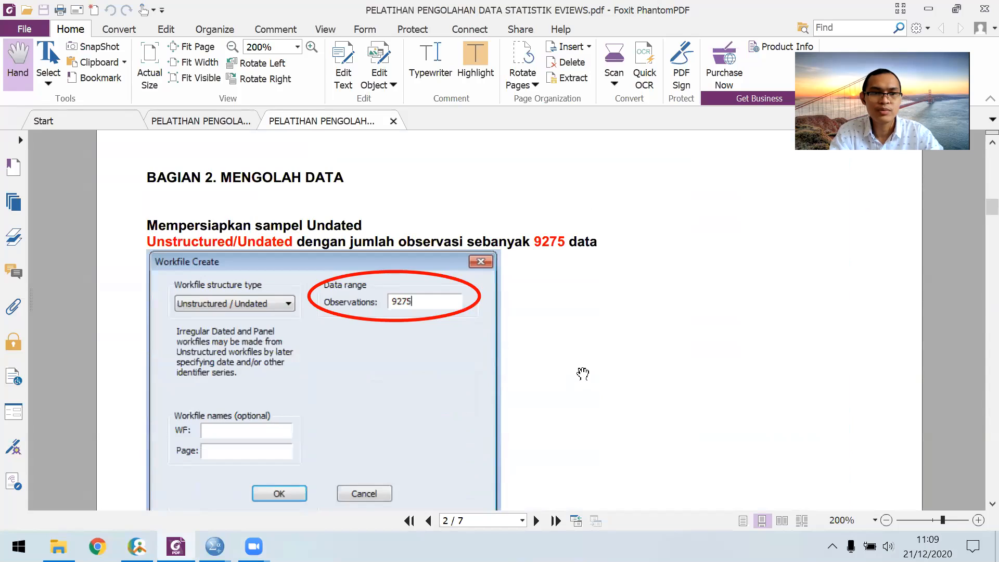
{"action": "scroll", "coordinate": [598, 364], "scroll_direction": "down", "scroll_amount": 1}
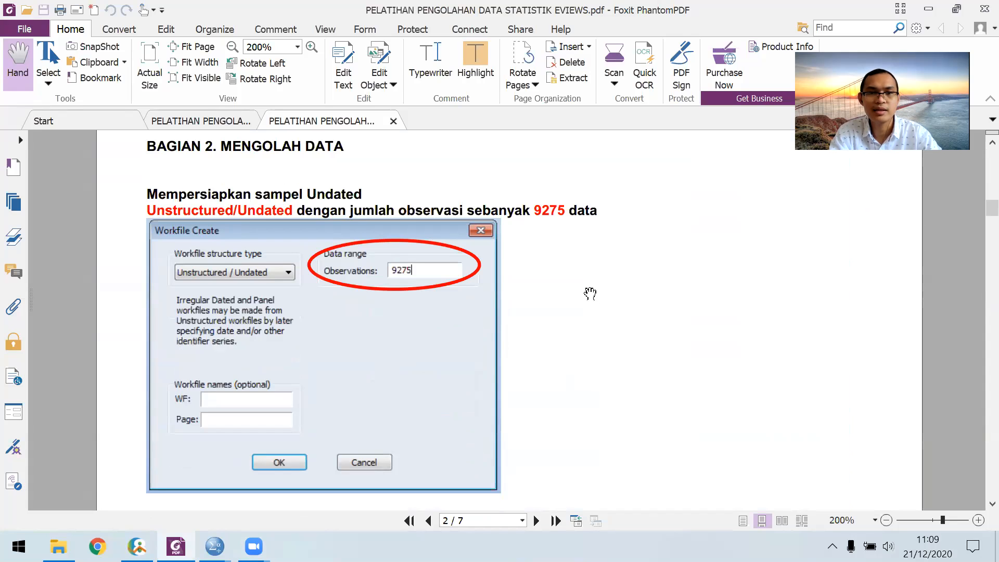
{"action": "scroll", "coordinate": [515, 285], "scroll_direction": "down", "scroll_amount": 1}
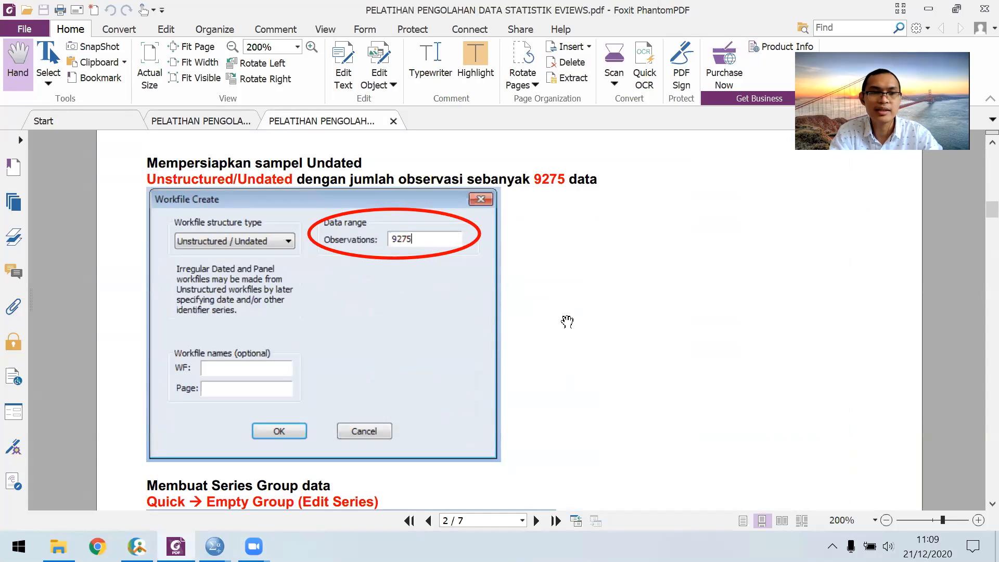
{"action": "scroll", "coordinate": [567, 322], "scroll_direction": "down", "scroll_amount": 4}
{"action": "scroll", "coordinate": [568, 323], "scroll_direction": "down", "scroll_amount": 3}
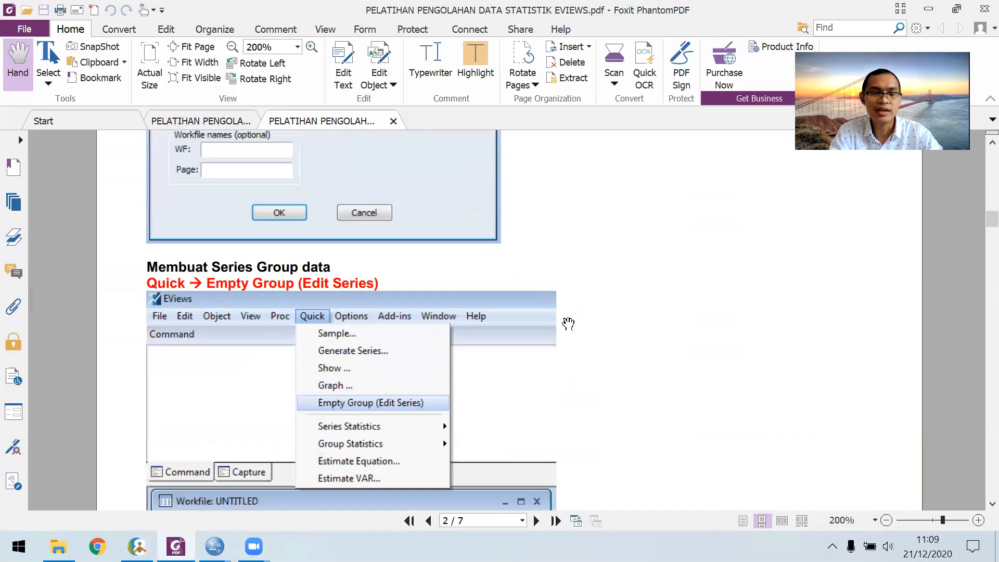
{"action": "scroll", "coordinate": [395, 343], "scroll_direction": "down", "scroll_amount": 4}
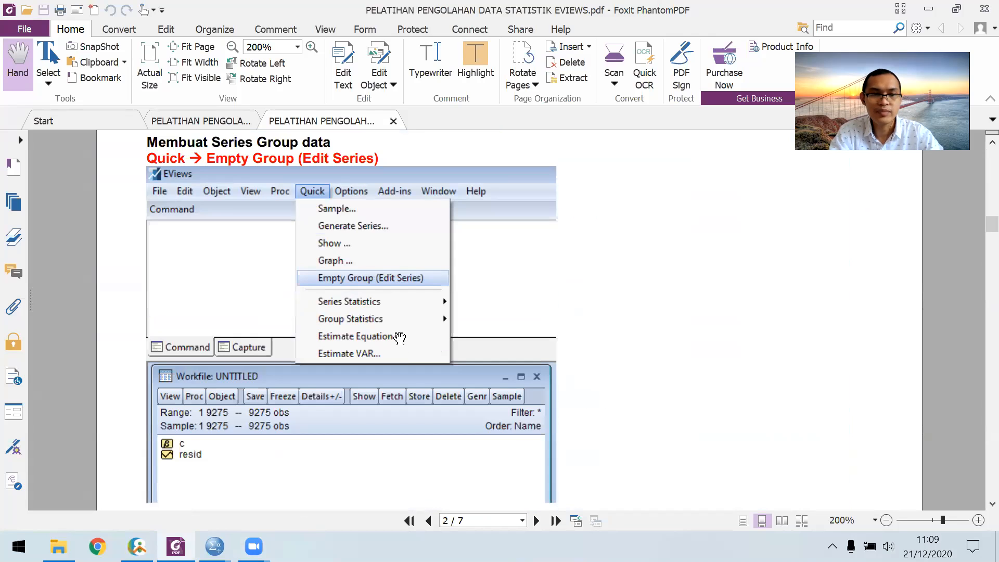
{"action": "scroll", "coordinate": [419, 199], "scroll_direction": "down", "scroll_amount": 1}
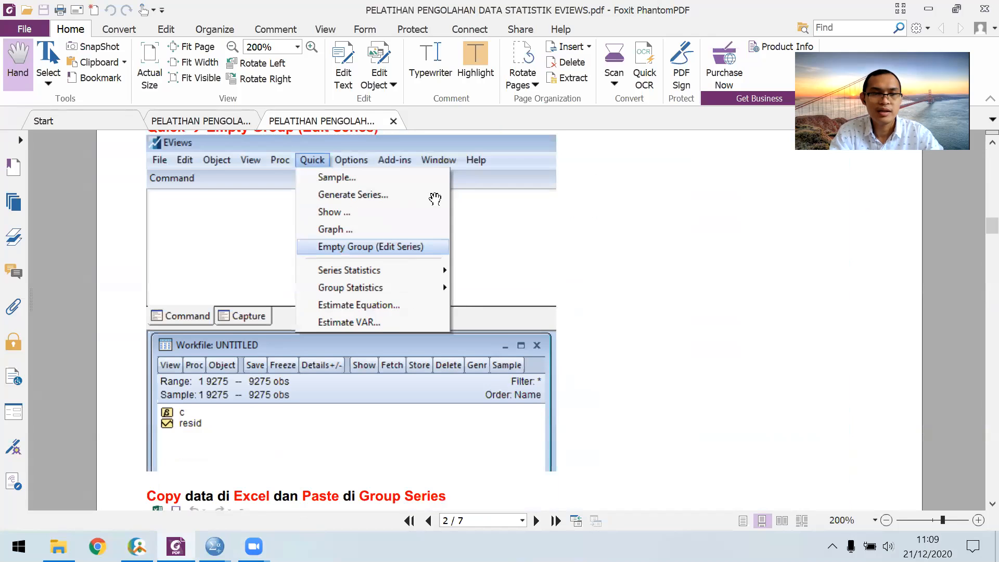
{"action": "scroll", "coordinate": [436, 199], "scroll_direction": "down", "scroll_amount": 1}
{"action": "scroll", "coordinate": [448, 201], "scroll_direction": "up", "scroll_amount": 1}
{"action": "scroll", "coordinate": [457, 208], "scroll_direction": "down", "scroll_amount": 5}
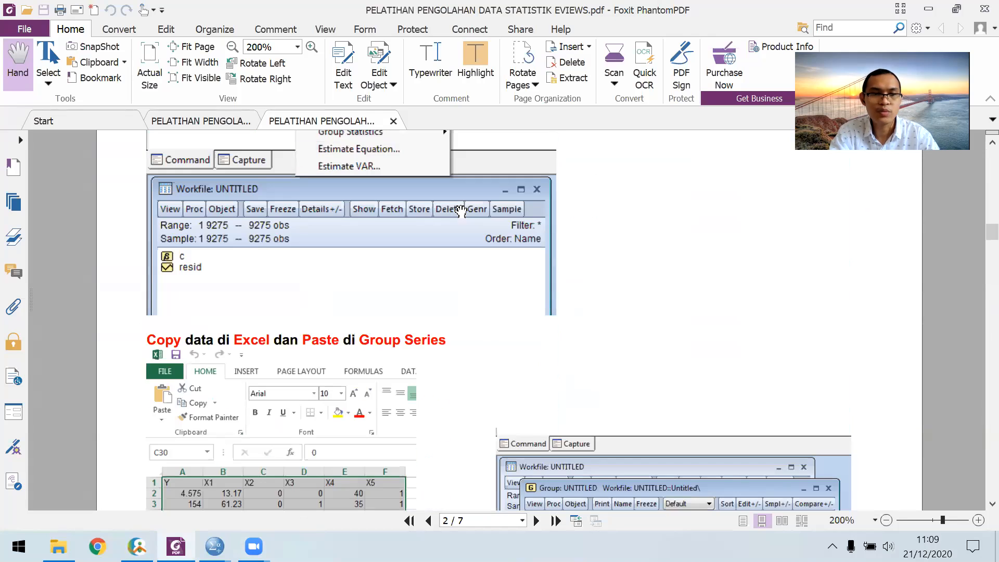
{"action": "scroll", "coordinate": [676, 414], "scroll_direction": "down", "scroll_amount": 6}
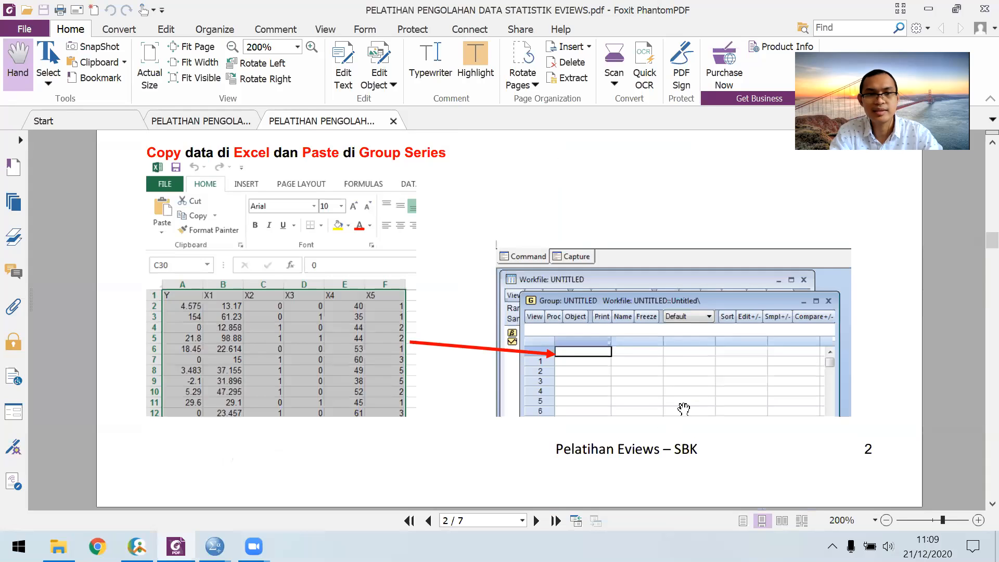
{"action": "scroll", "coordinate": [615, 348], "scroll_direction": "down", "scroll_amount": 2}
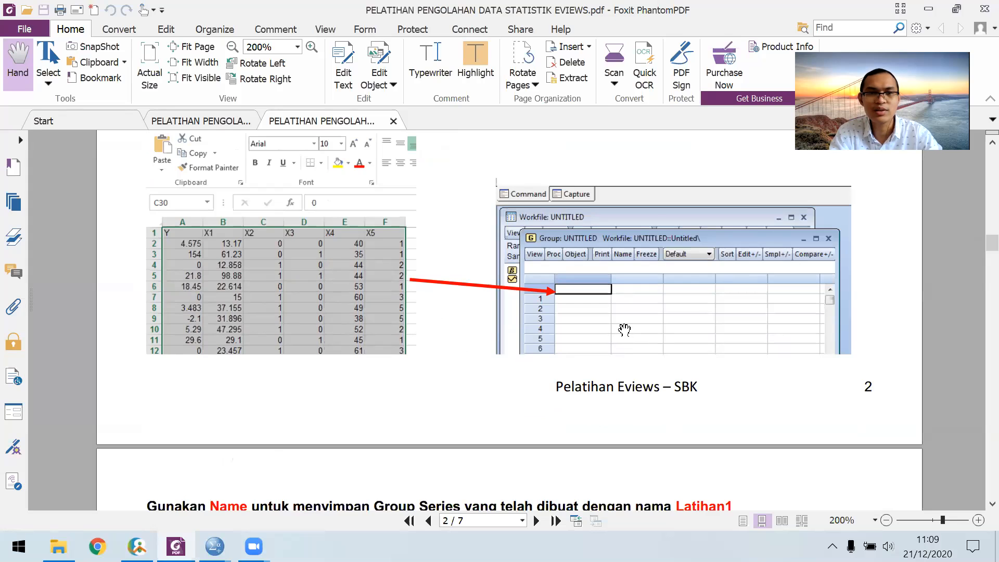
Read the instructions for naming the group Latihan1, creating the equation object Regresi1 and specifying the regression Y C X1 X2 X3 X4
{"action": "scroll", "coordinate": [624, 329], "scroll_direction": "down", "scroll_amount": 4}
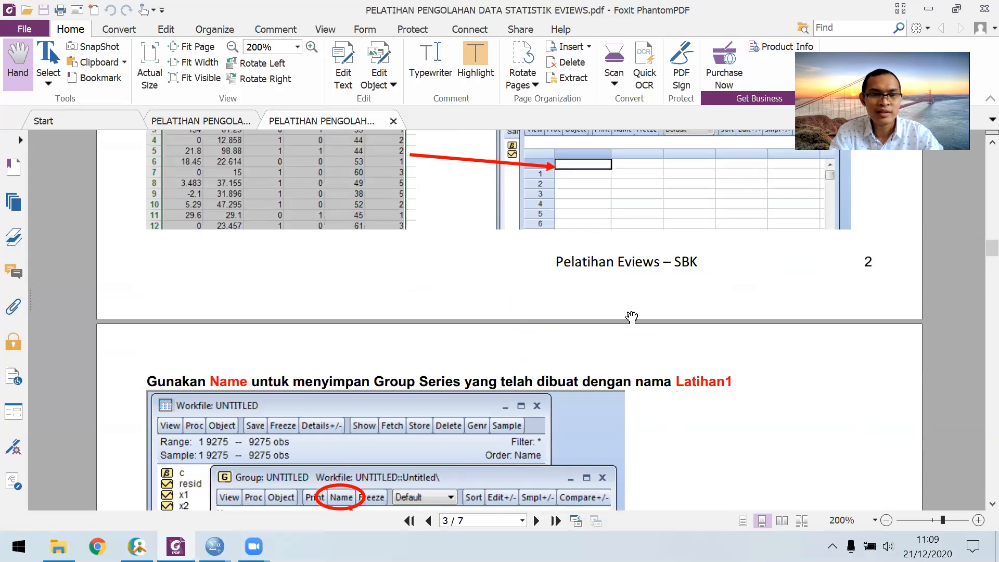
{"action": "scroll", "coordinate": [631, 316], "scroll_direction": "down", "scroll_amount": 5}
{"action": "scroll", "coordinate": [334, 222], "scroll_direction": "down", "scroll_amount": 2}
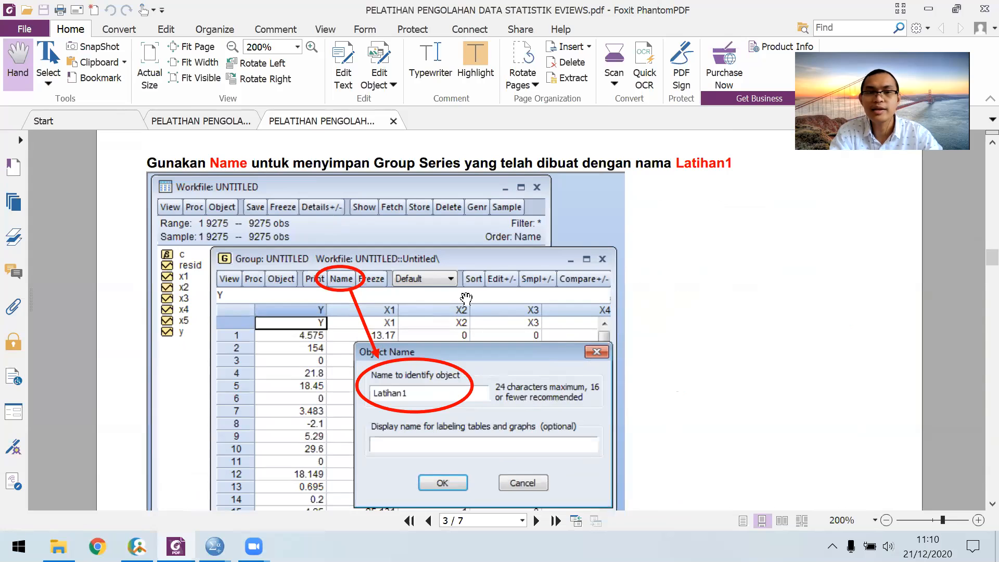
{"action": "scroll", "coordinate": [456, 295], "scroll_direction": "down", "scroll_amount": 1}
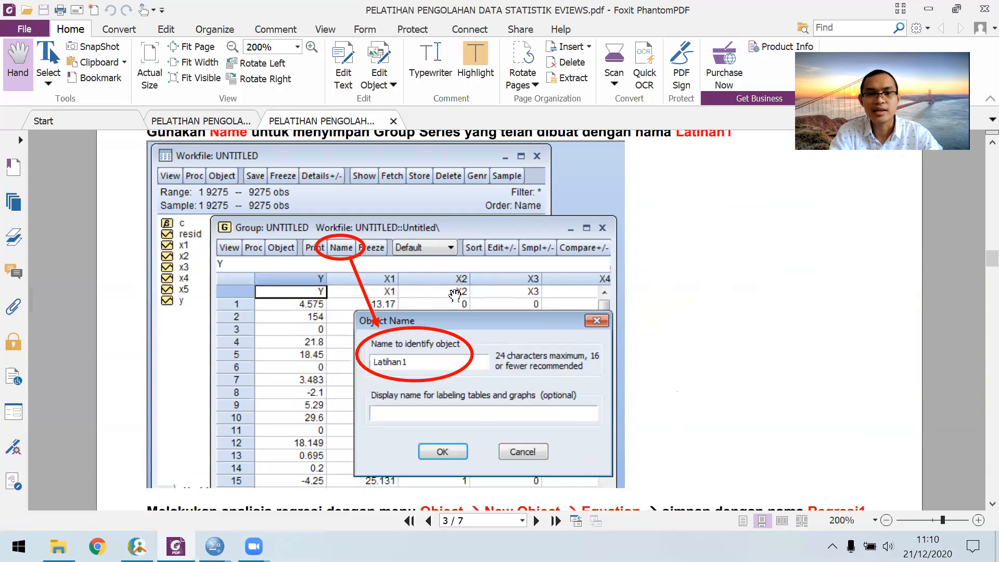
{"action": "scroll", "coordinate": [456, 295], "scroll_direction": "down", "scroll_amount": 3}
{"action": "scroll", "coordinate": [456, 295], "scroll_direction": "down", "scroll_amount": 3}
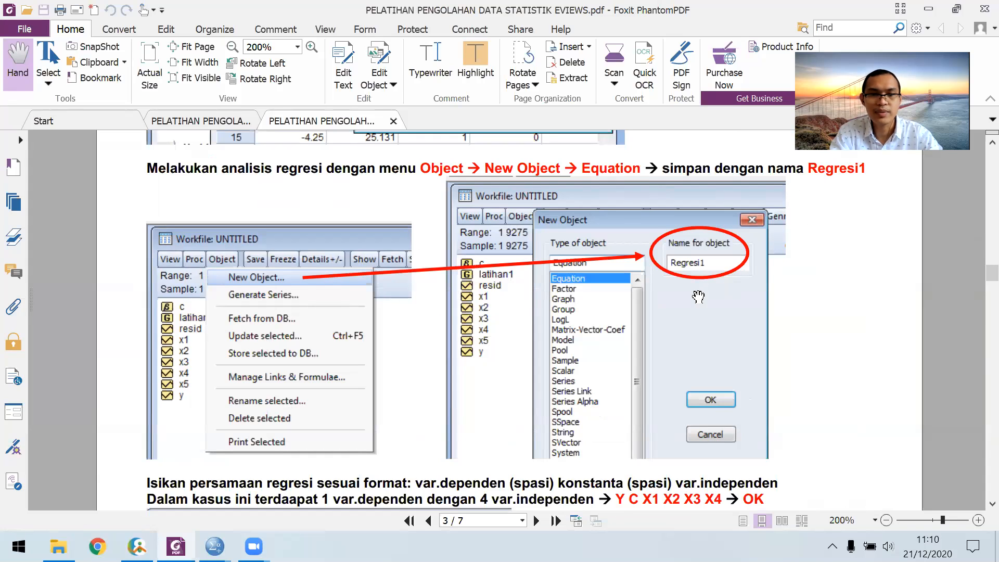
{"action": "scroll", "coordinate": [697, 297], "scroll_direction": "down", "scroll_amount": 5}
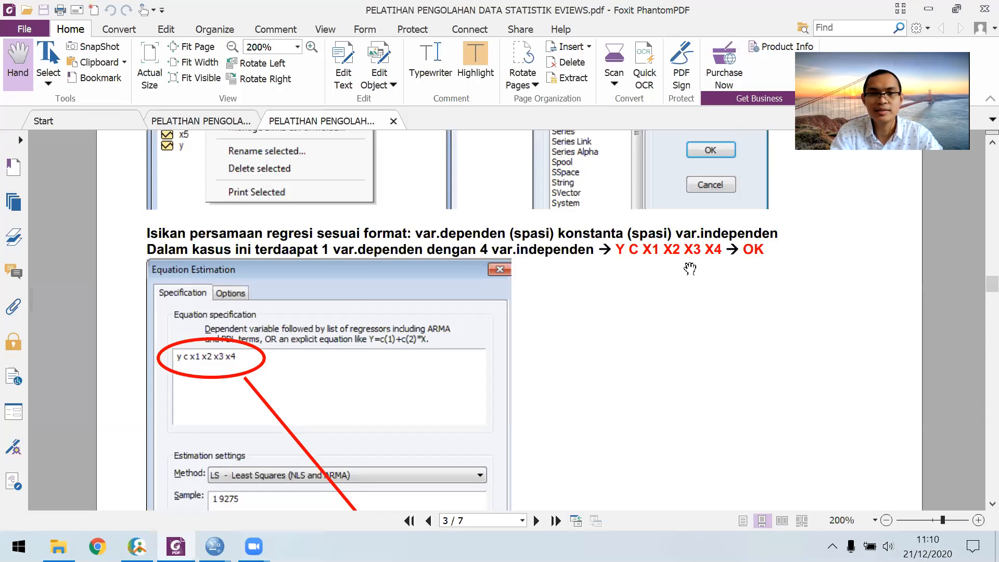
{"action": "scroll", "coordinate": [689, 273], "scroll_direction": "down", "scroll_amount": 3}
{"action": "scroll", "coordinate": [690, 271], "scroll_direction": "down", "scroll_amount": 1}
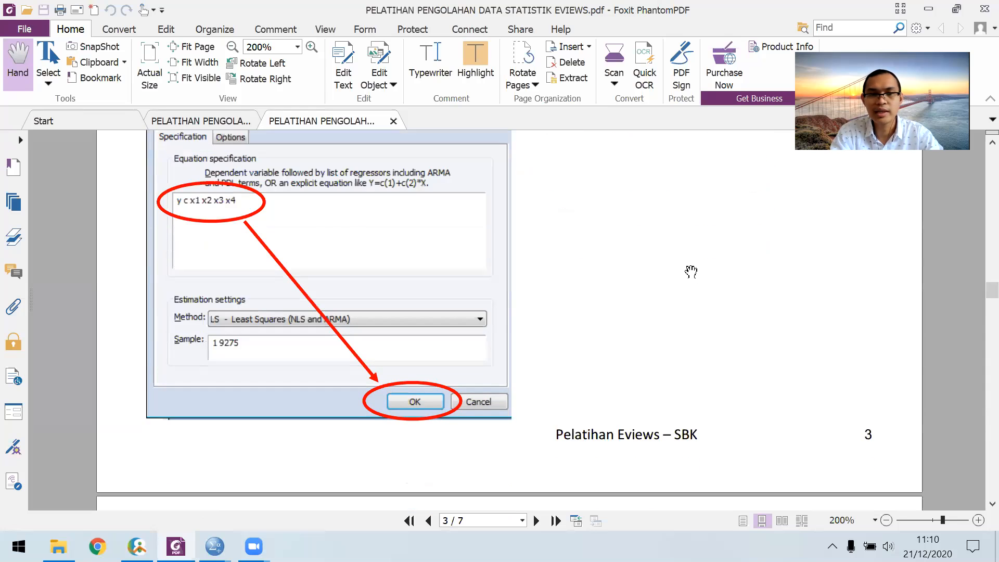
Read Bagian 3 on the Latihan1 regression output, covering R-squared, F-statistic and Durbin-Watson stat with their numbered interpretations
{"action": "scroll", "coordinate": [691, 272], "scroll_direction": "down", "scroll_amount": 10}
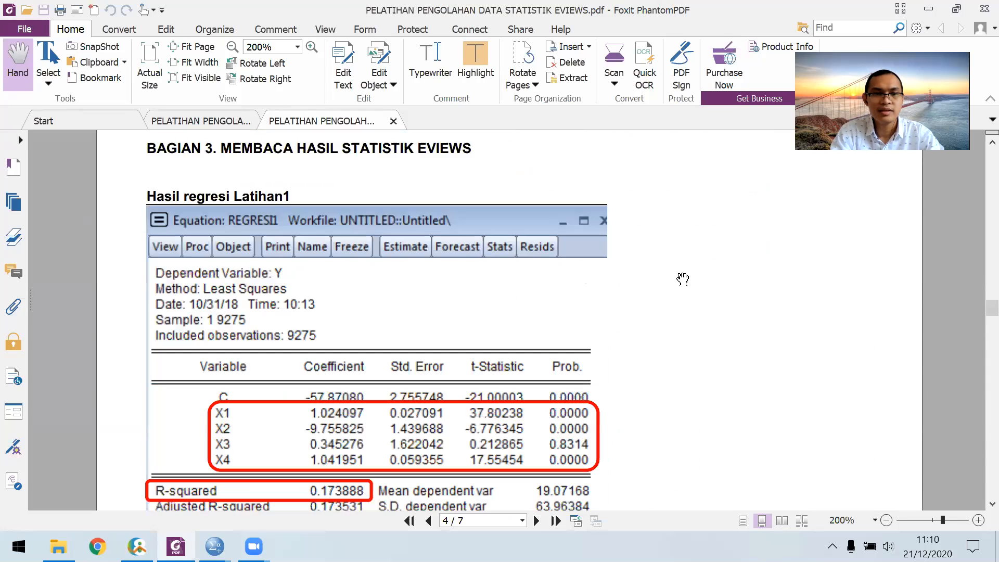
{"action": "scroll", "coordinate": [644, 370], "scroll_direction": "down", "scroll_amount": 6}
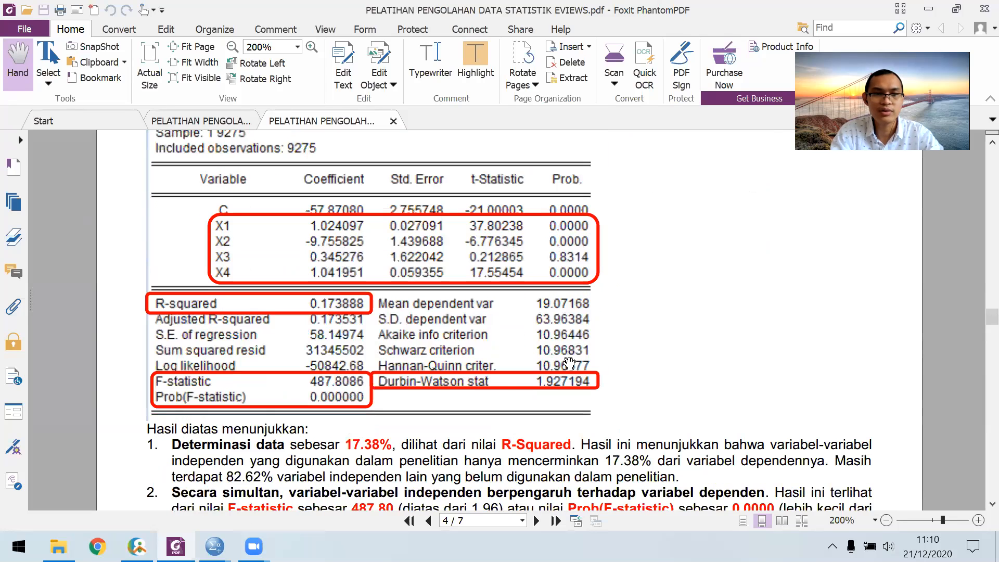
{"action": "scroll", "coordinate": [300, 366], "scroll_direction": "down", "scroll_amount": 2}
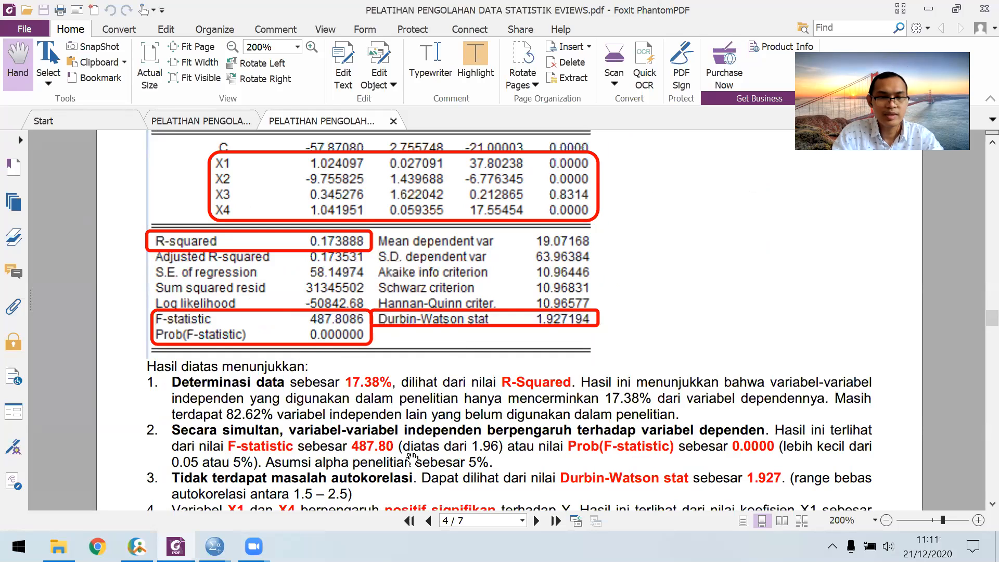
{"action": "scroll", "coordinate": [413, 457], "scroll_direction": "down", "scroll_amount": 1}
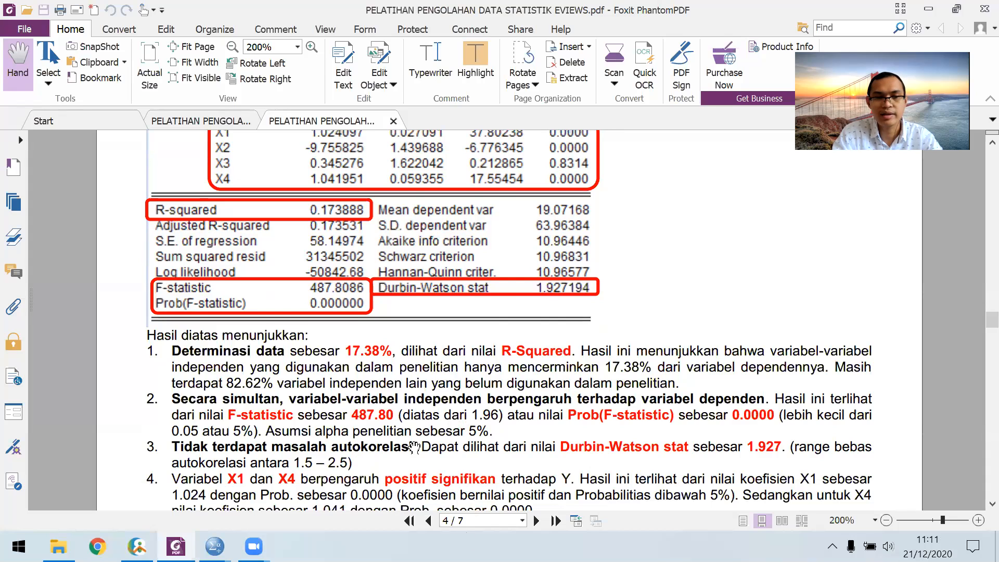
{"action": "scroll", "coordinate": [487, 394], "scroll_direction": "up", "scroll_amount": 1}
{"action": "scroll", "coordinate": [490, 394], "scroll_direction": "down", "scroll_amount": 1}
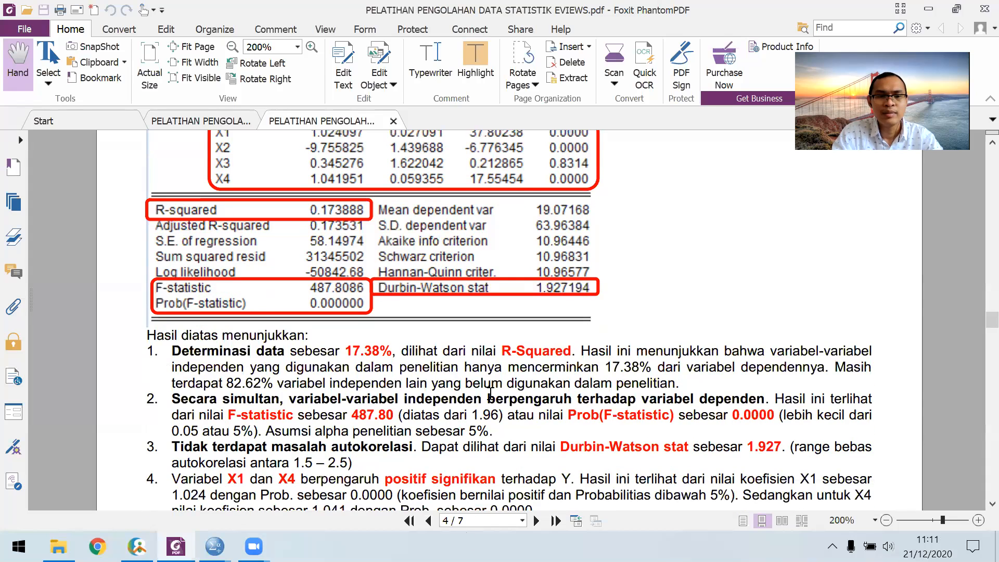
{"action": "scroll", "coordinate": [490, 393], "scroll_direction": "down", "scroll_amount": 1}
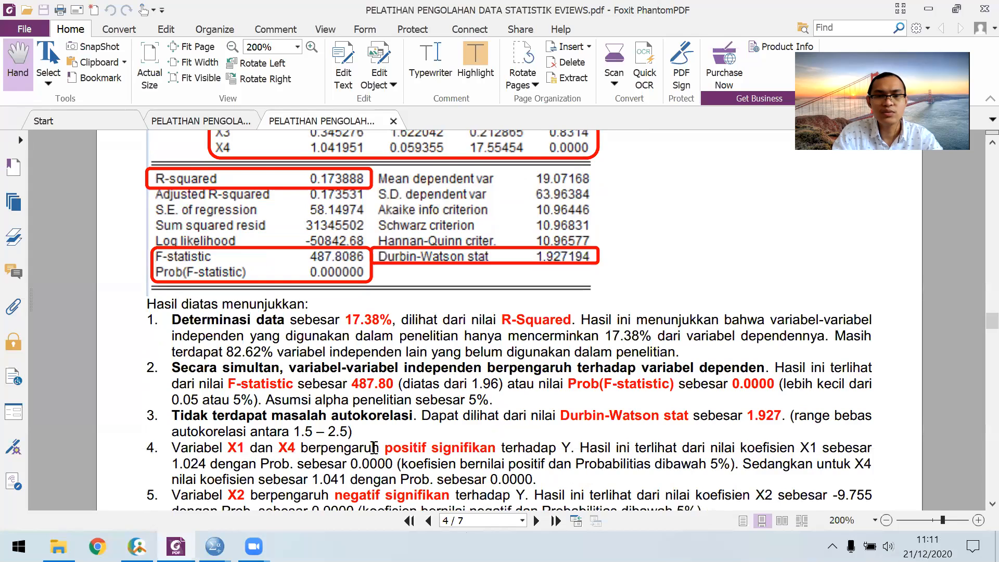
Compare the coefficients and probabilities of X1 to X4 in the Regresi1 table with interpretation points 4 to 6
{"action": "scroll", "coordinate": [373, 447], "scroll_direction": "up", "scroll_amount": 3}
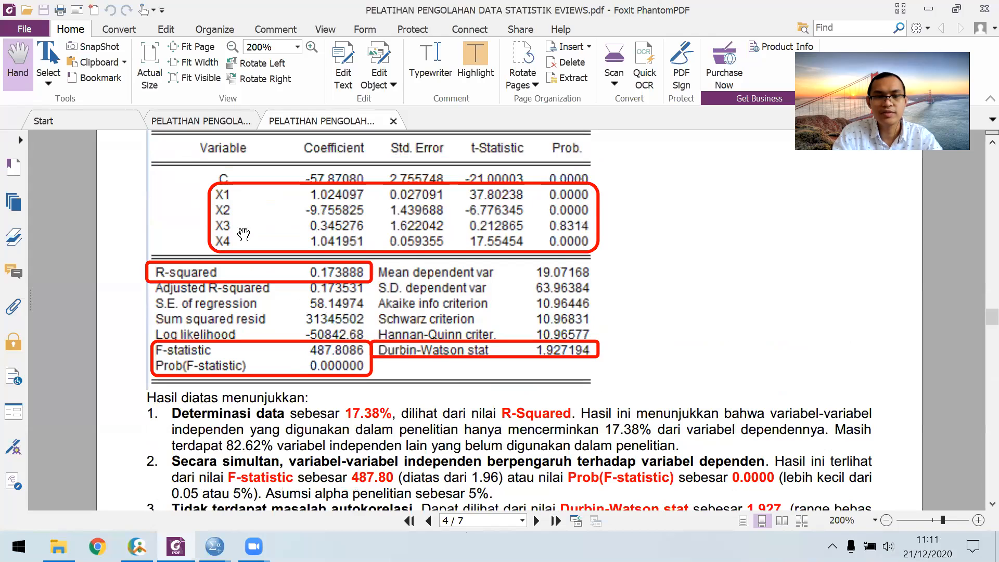
{"action": "scroll", "coordinate": [446, 327], "scroll_direction": "down", "scroll_amount": 4}
{"action": "scroll", "coordinate": [593, 341], "scroll_direction": "down", "scroll_amount": 2}
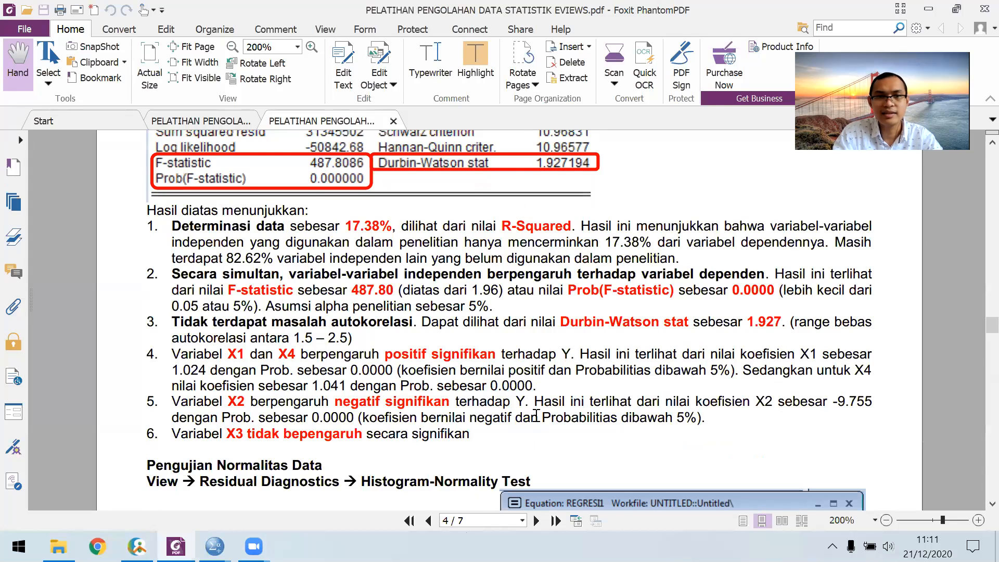
{"action": "scroll", "coordinate": [536, 416], "scroll_direction": "up", "scroll_amount": 4}
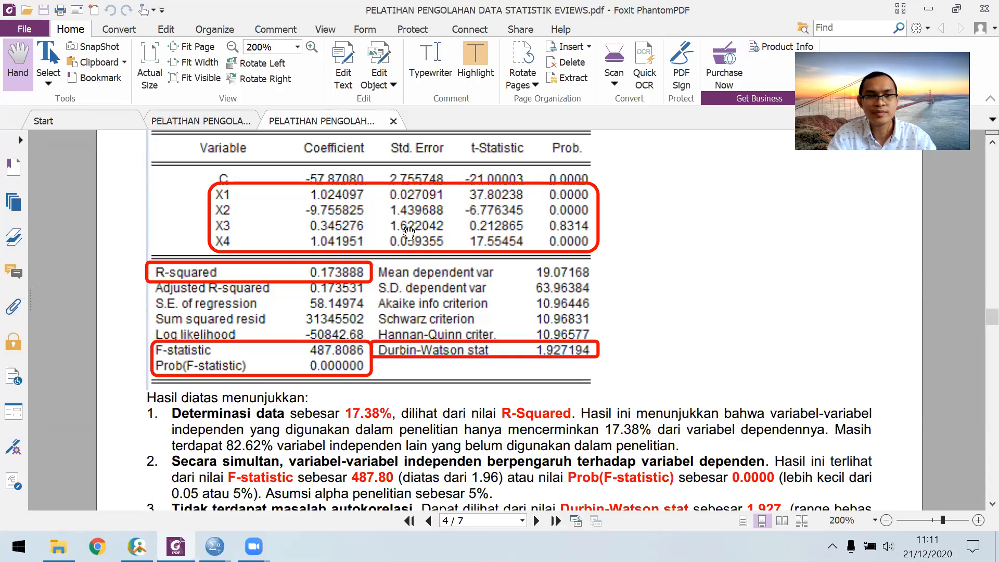
{"action": "scroll", "coordinate": [409, 231], "scroll_direction": "down", "scroll_amount": 3}
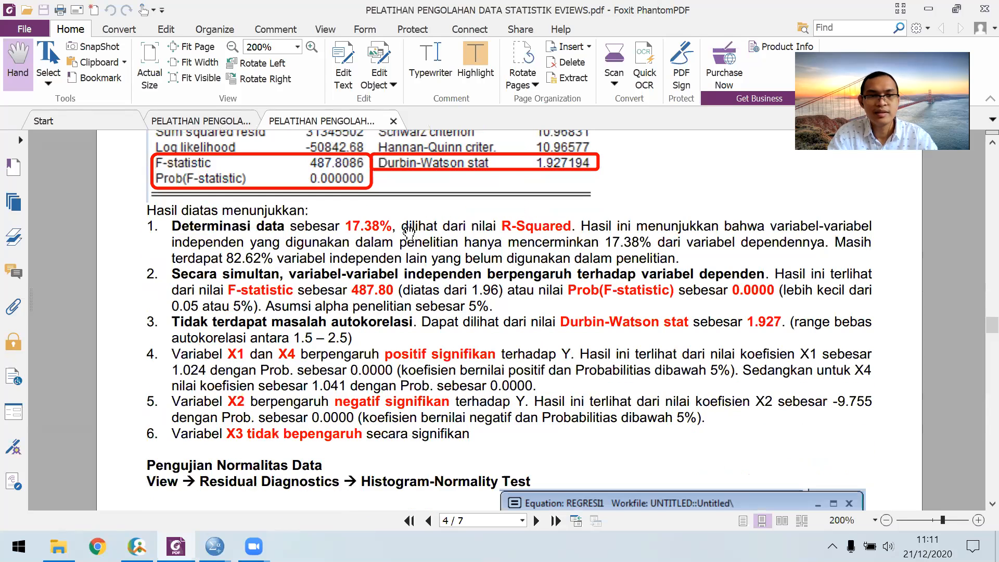
{"action": "scroll", "coordinate": [408, 231], "scroll_direction": "up", "scroll_amount": 4}
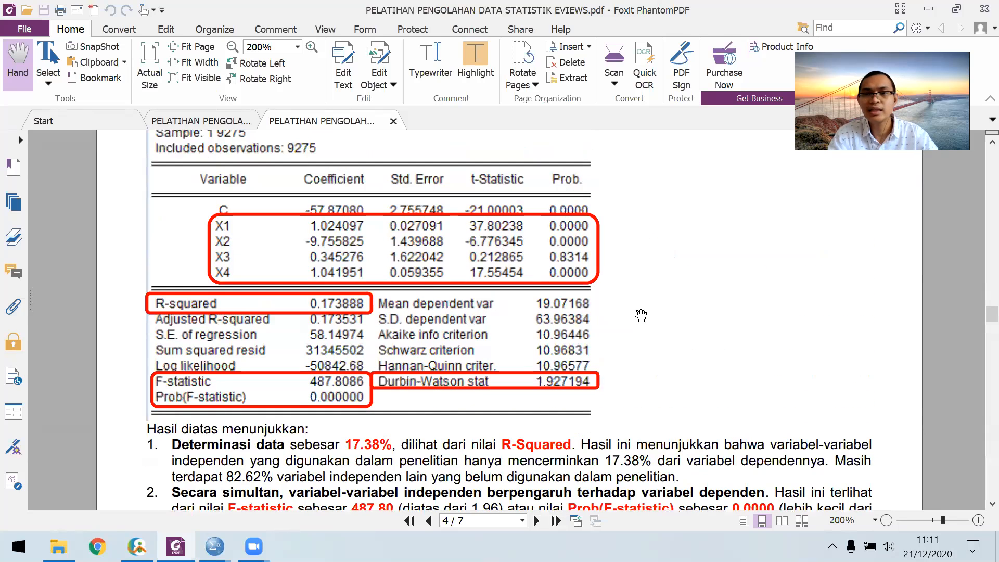
{"action": "scroll", "coordinate": [641, 315], "scroll_direction": "up", "scroll_amount": 1}
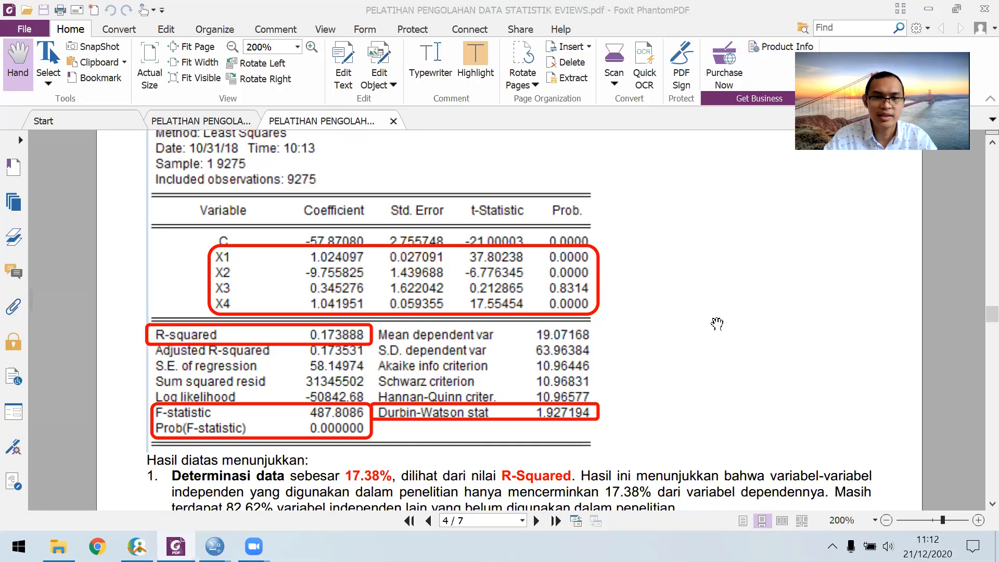
{"action": "scroll", "coordinate": [772, 407], "scroll_direction": "down", "scroll_amount": 5}
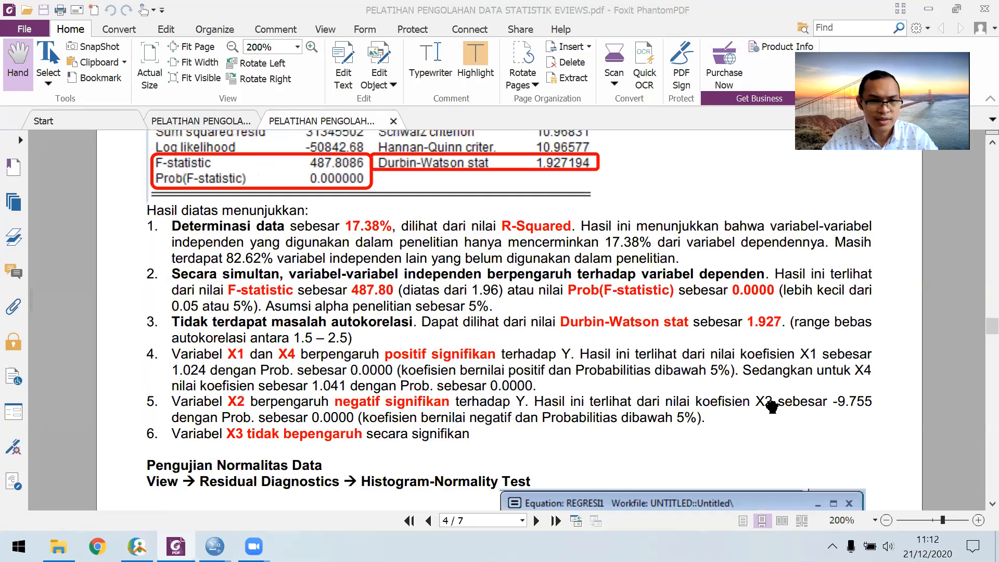
Read the Pengujian Normalitas Data section on the Histogram-Normality Test and how to interpret the Jarque-Bera probability
{"action": "scroll", "coordinate": [772, 407], "scroll_direction": "down", "scroll_amount": 3}
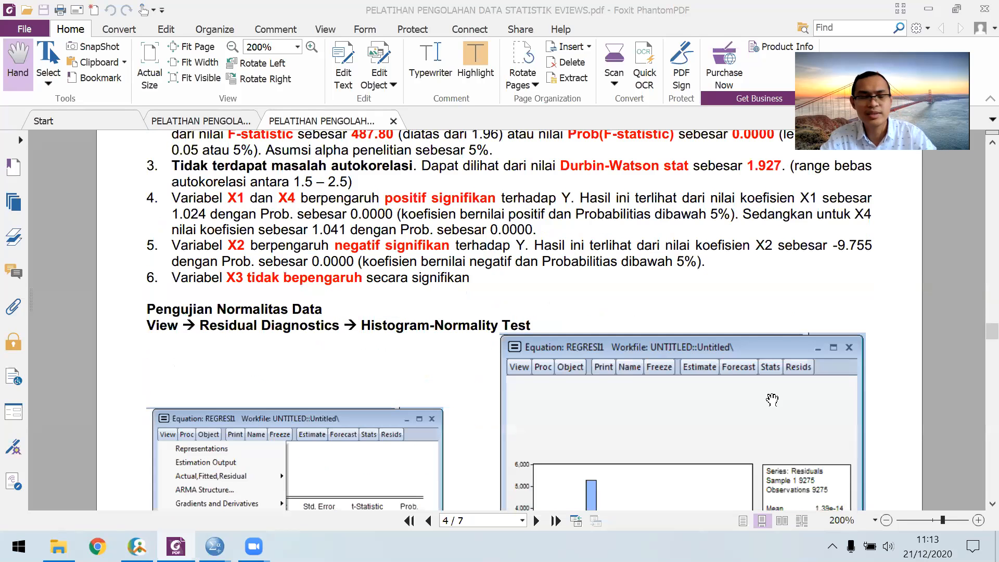
{"action": "scroll", "coordinate": [491, 240], "scroll_direction": "down", "scroll_amount": 3}
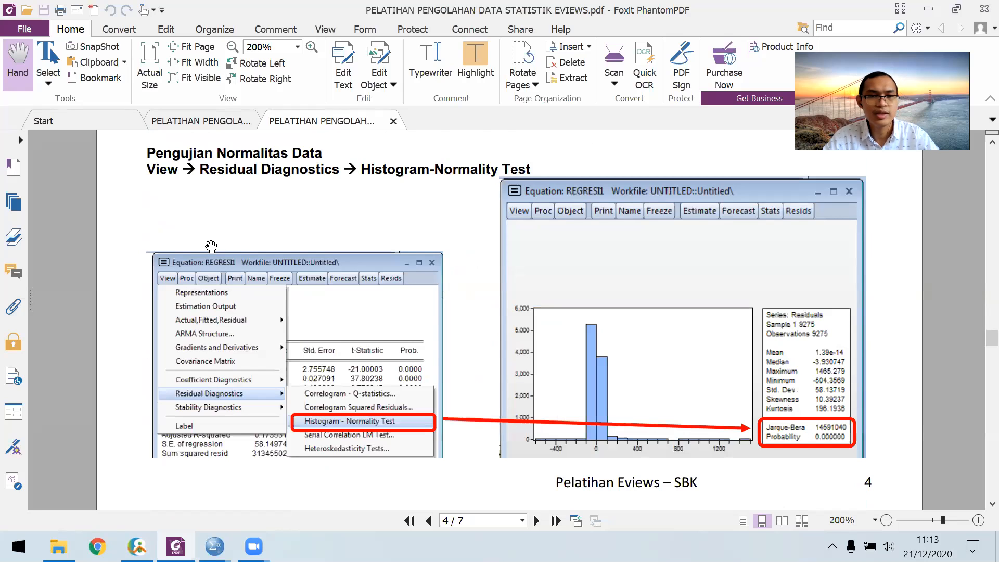
{"action": "scroll", "coordinate": [211, 250], "scroll_direction": "down", "scroll_amount": 1}
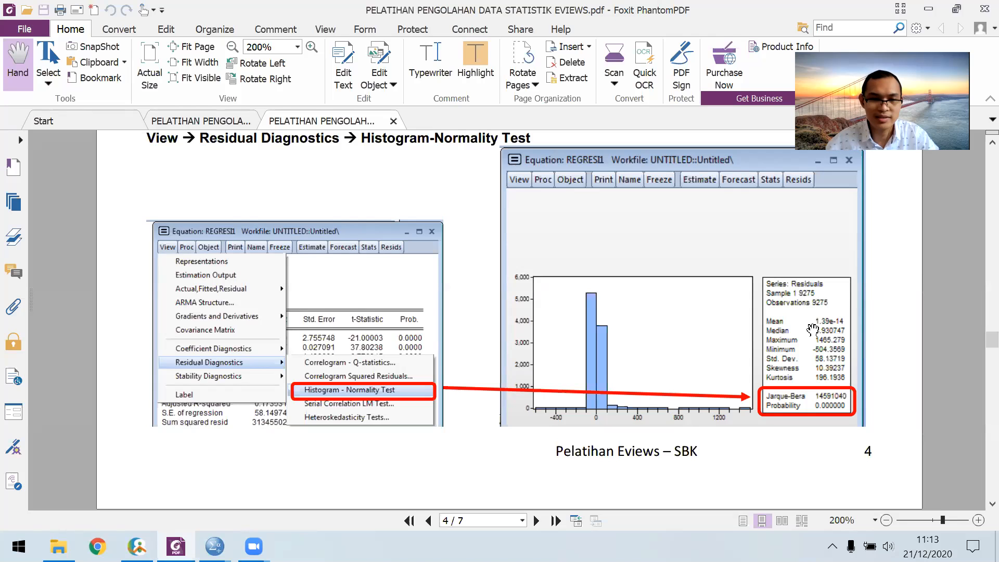
{"action": "scroll", "coordinate": [813, 329], "scroll_direction": "down", "scroll_amount": 3}
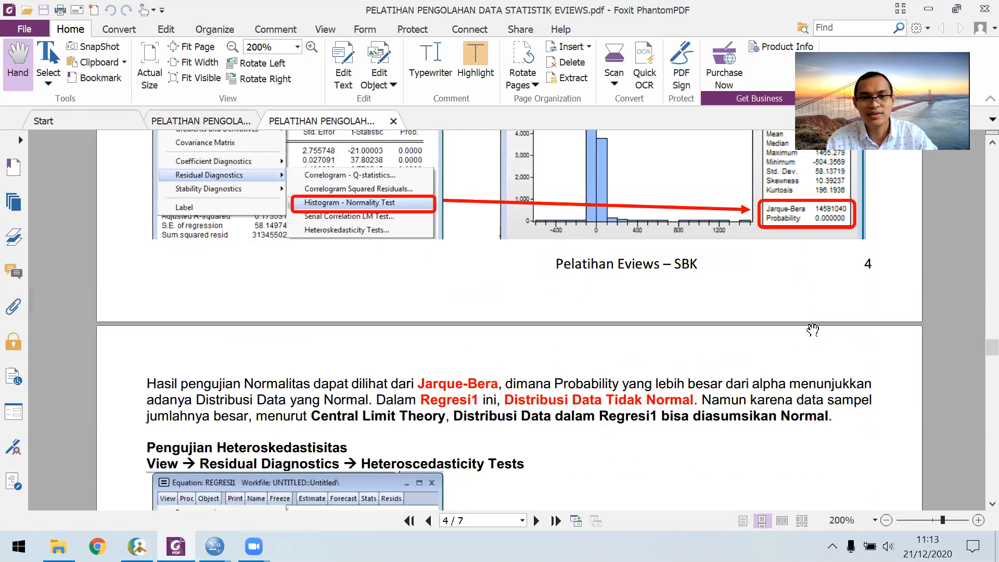
Read the Pengujian Heteroskedastisitas section on the Breusch-Pagan-Godfrey and White tests and interpreting the Obs*R-squared probability
{"action": "scroll", "coordinate": [812, 330], "scroll_direction": "down", "scroll_amount": 3}
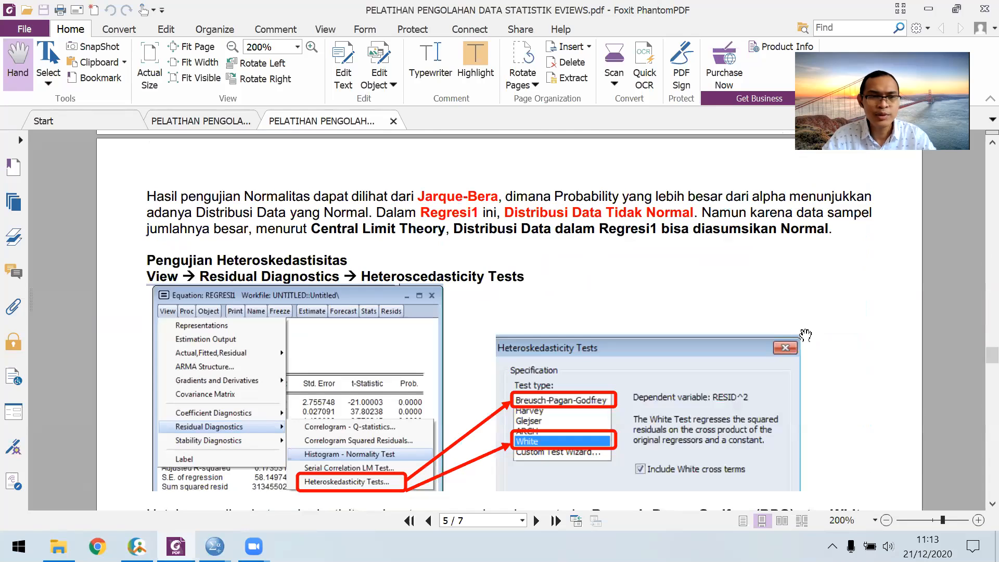
{"action": "scroll", "coordinate": [805, 334], "scroll_direction": "down", "scroll_amount": 1}
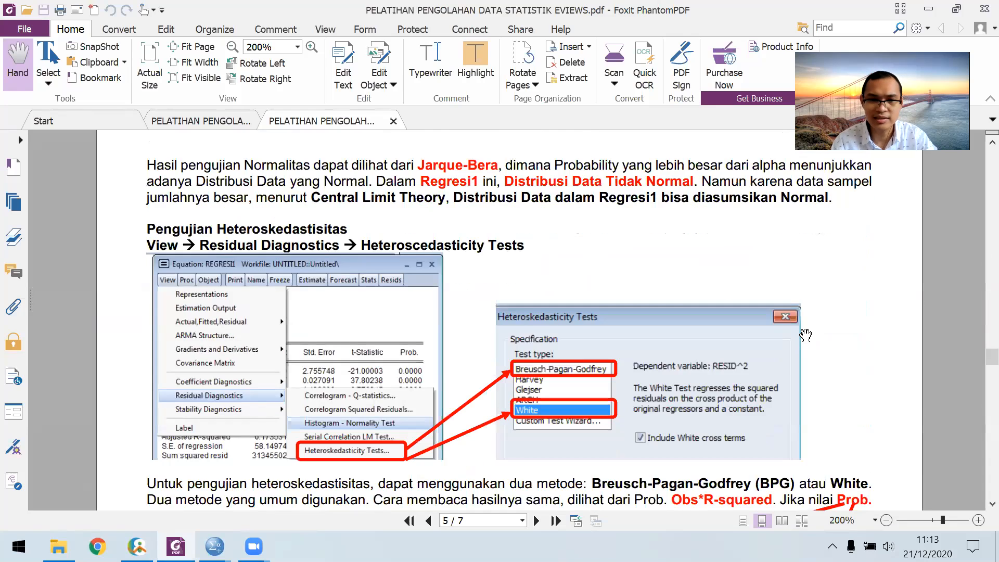
{"action": "scroll", "coordinate": [805, 334], "scroll_direction": "down", "scroll_amount": 1}
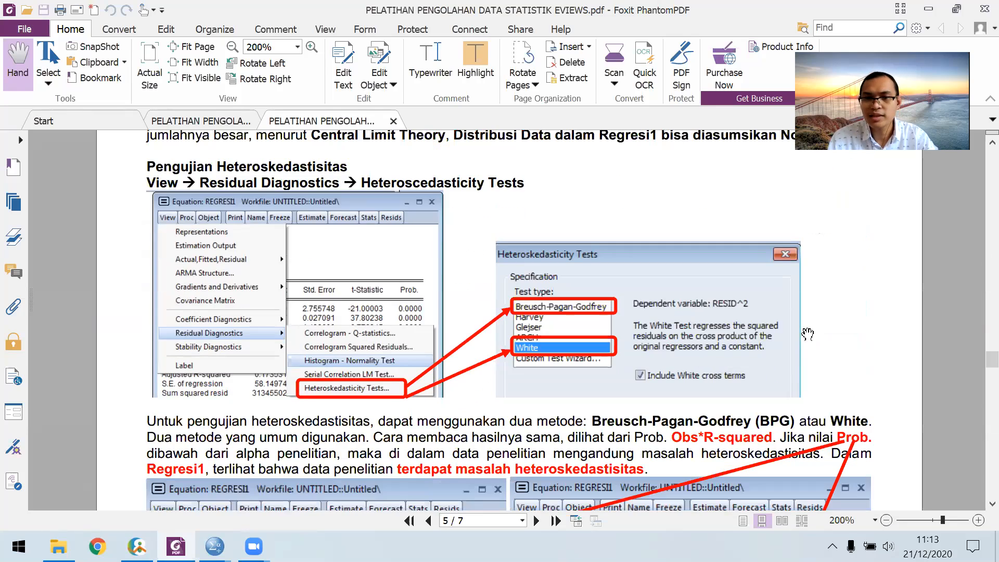
{"action": "scroll", "coordinate": [886, 349], "scroll_direction": "down", "scroll_amount": 1}
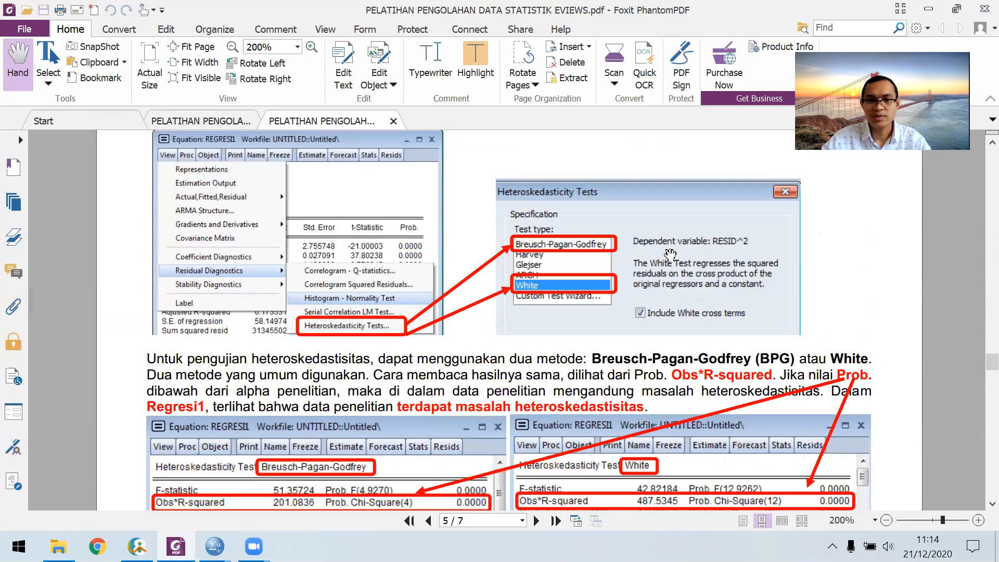
{"action": "scroll", "coordinate": [474, 398], "scroll_direction": "down", "scroll_amount": 1}
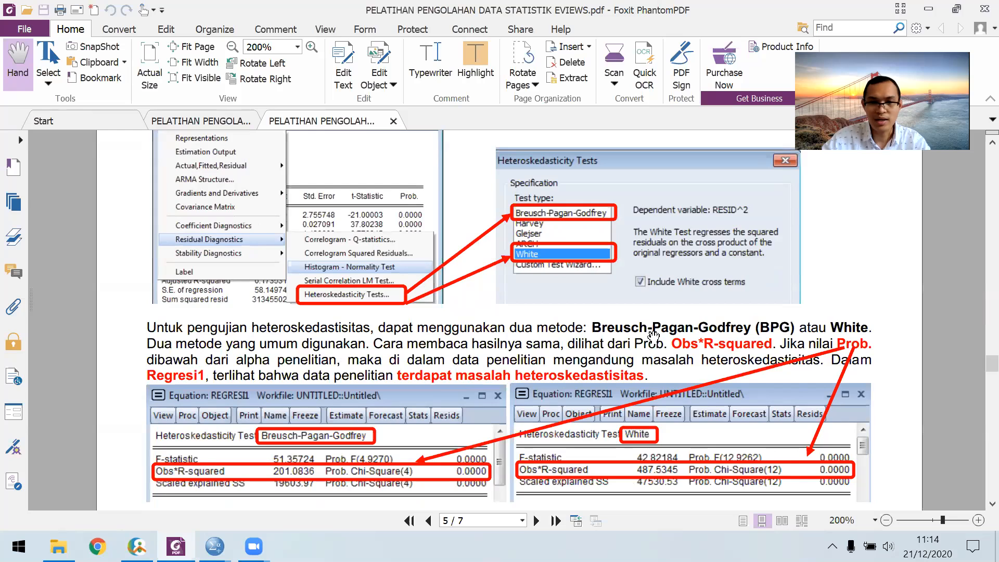
{"action": "scroll", "coordinate": [787, 321], "scroll_direction": "down", "scroll_amount": 1}
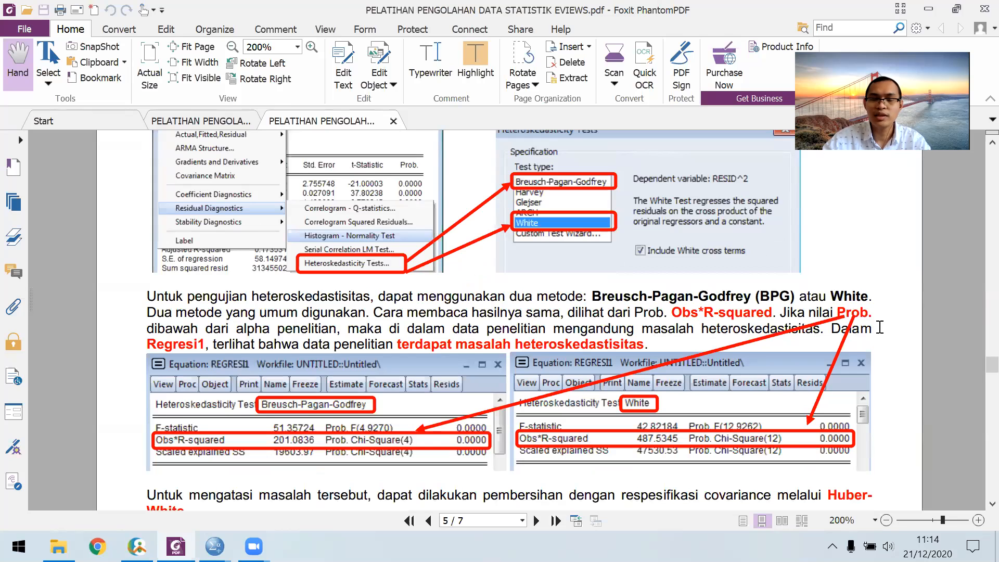
Read how to correct heteroskedasticity with the Huber-White covariance method and examine the re-estimated Regresi1 output
{"action": "scroll", "coordinate": [879, 327], "scroll_direction": "down", "scroll_amount": 3}
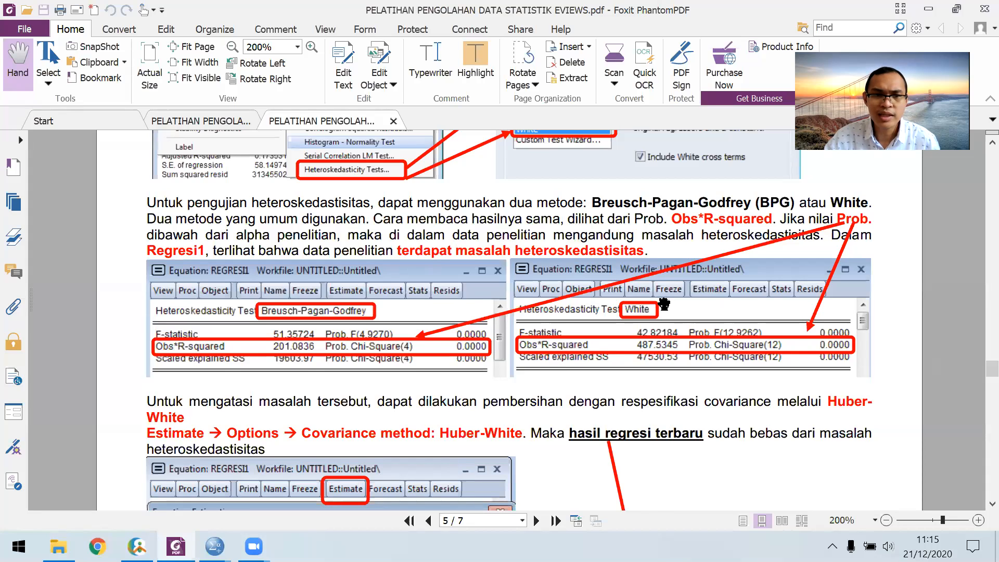
{"action": "scroll", "coordinate": [664, 304], "scroll_direction": "down", "scroll_amount": 3}
{"action": "scroll", "coordinate": [424, 448], "scroll_direction": "down", "scroll_amount": 2}
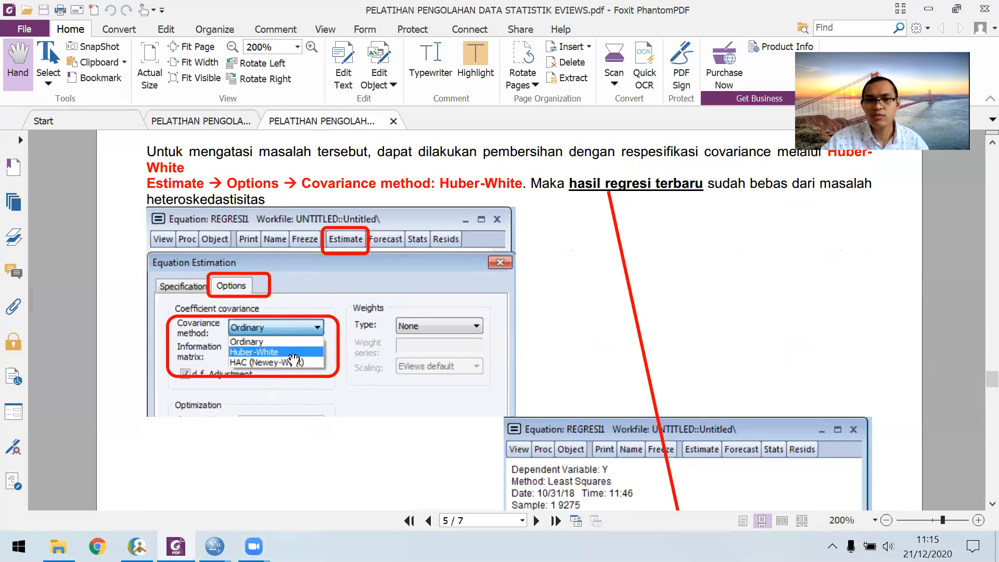
{"action": "scroll", "coordinate": [325, 345], "scroll_direction": "down", "scroll_amount": 1}
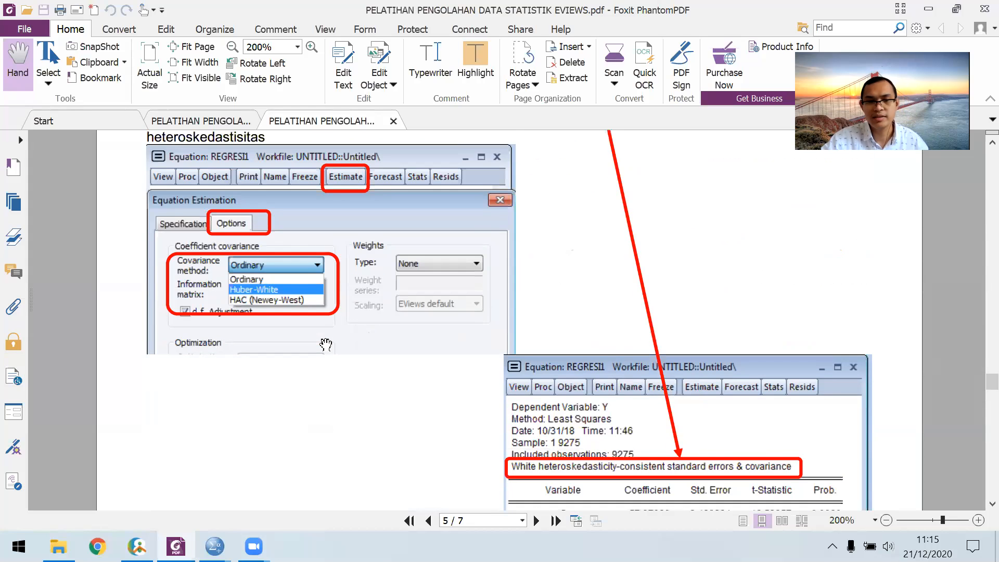
{"action": "scroll", "coordinate": [326, 344], "scroll_direction": "up", "scroll_amount": 2}
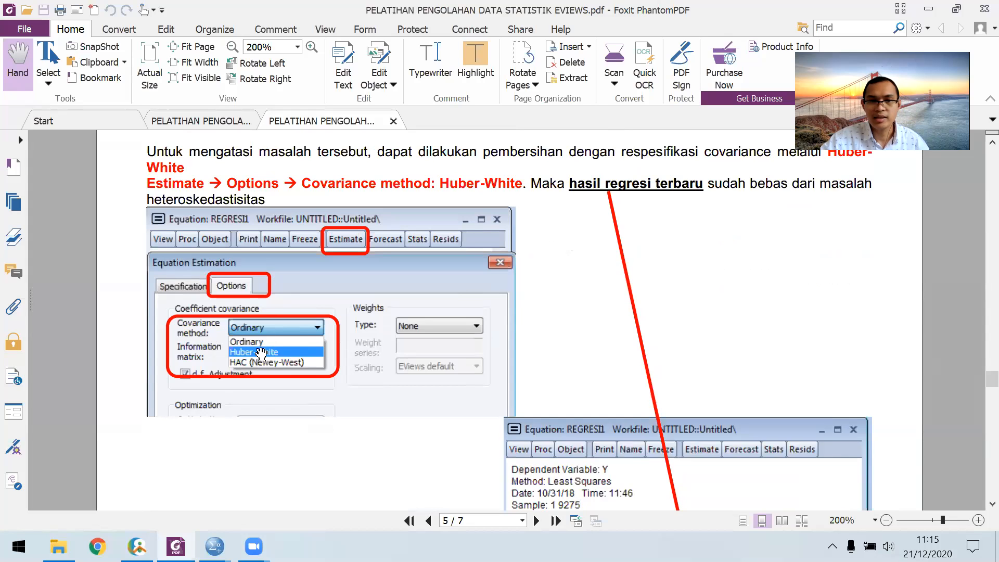
{"action": "scroll", "coordinate": [364, 350], "scroll_direction": "down", "scroll_amount": 3}
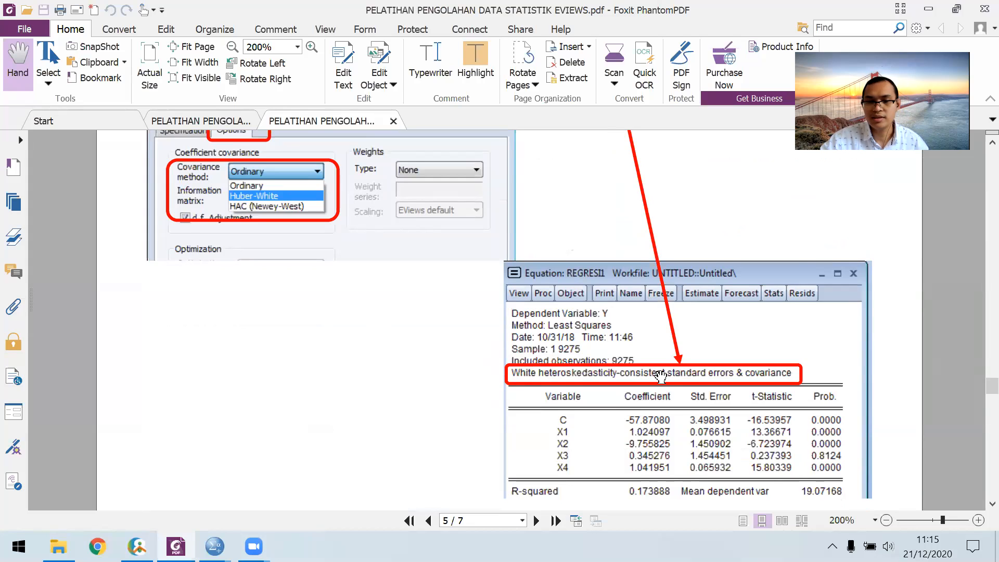
{"action": "scroll", "coordinate": [661, 375], "scroll_direction": "down", "scroll_amount": 2}
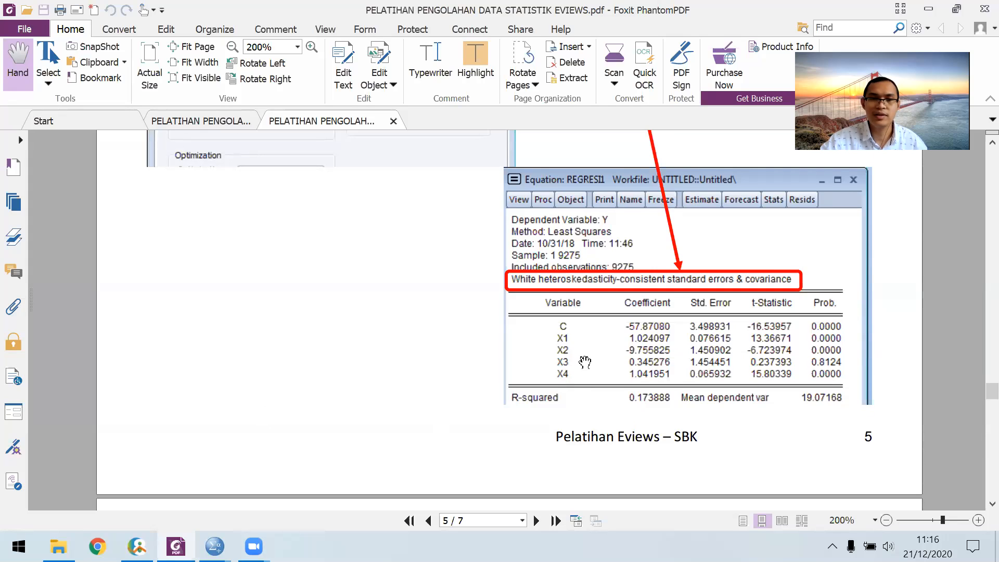
Read the Pengujian Multikolinearitas section on correlating x1 x2 x3 x4 and its correlation criterion, through to the Bagian 4 heading
{"action": "scroll", "coordinate": [585, 362], "scroll_direction": "down", "scroll_amount": 4}
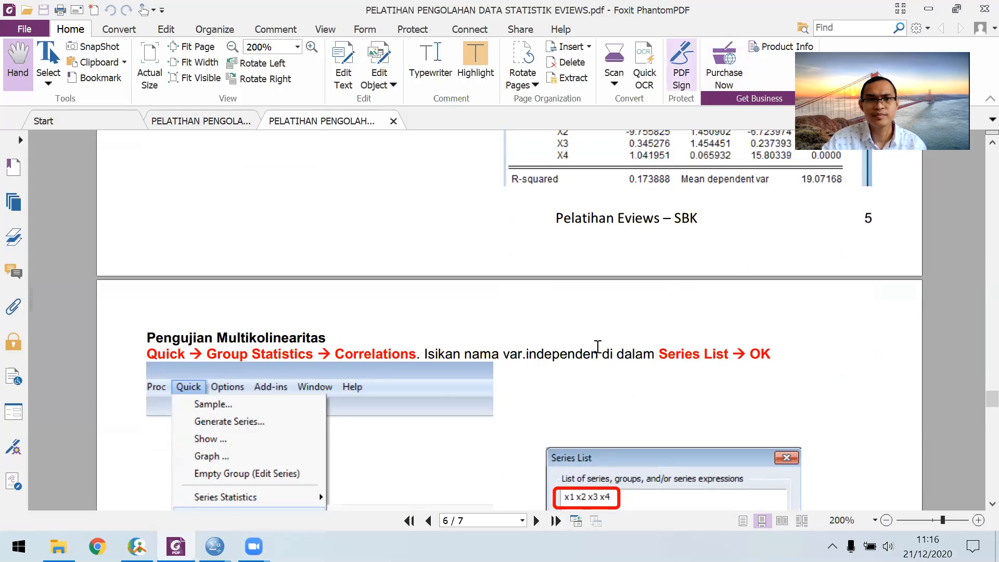
{"action": "scroll", "coordinate": [503, 402], "scroll_direction": "down", "scroll_amount": 2}
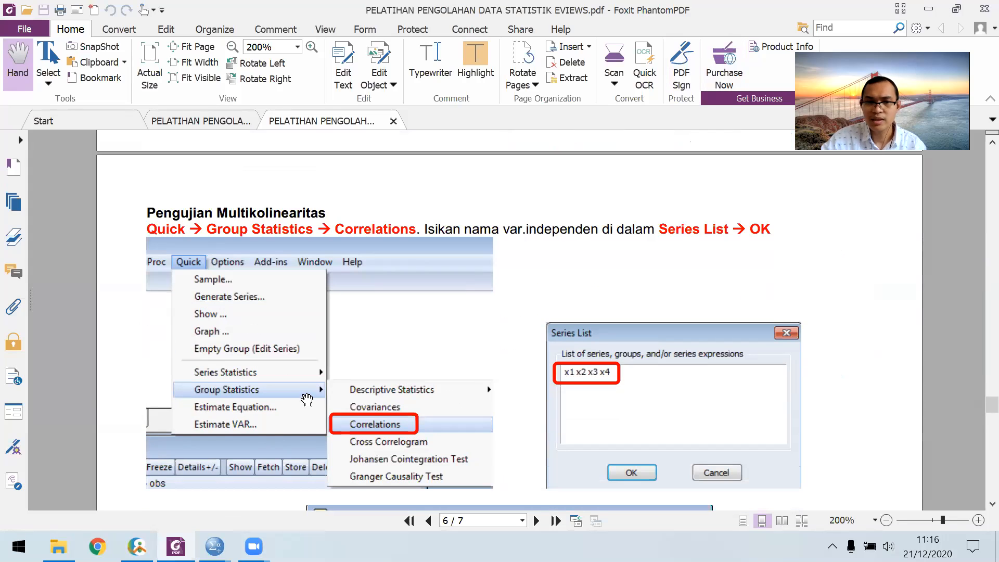
{"action": "scroll", "coordinate": [409, 403], "scroll_direction": "down", "scroll_amount": 1}
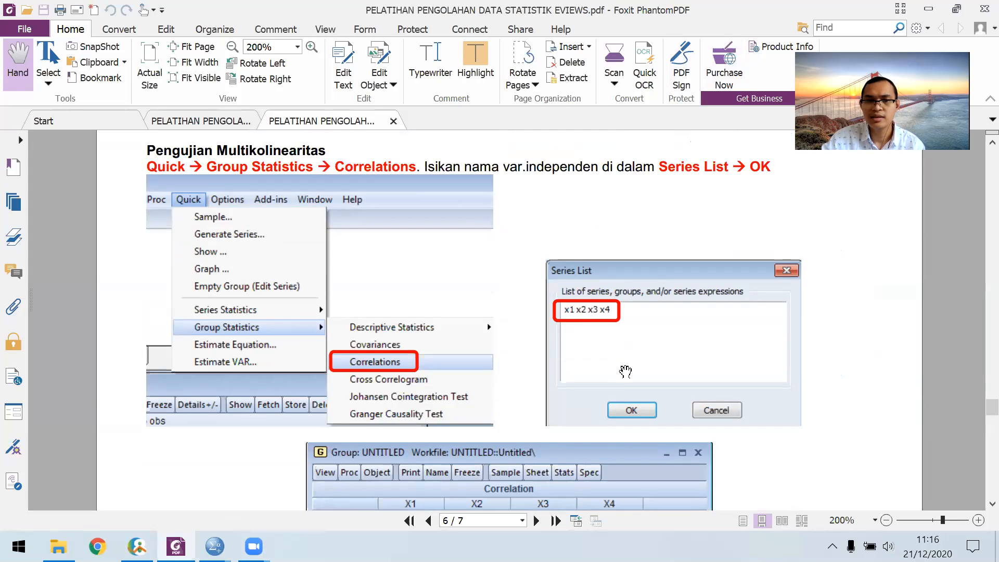
{"action": "scroll", "coordinate": [625, 371], "scroll_direction": "down", "scroll_amount": 1}
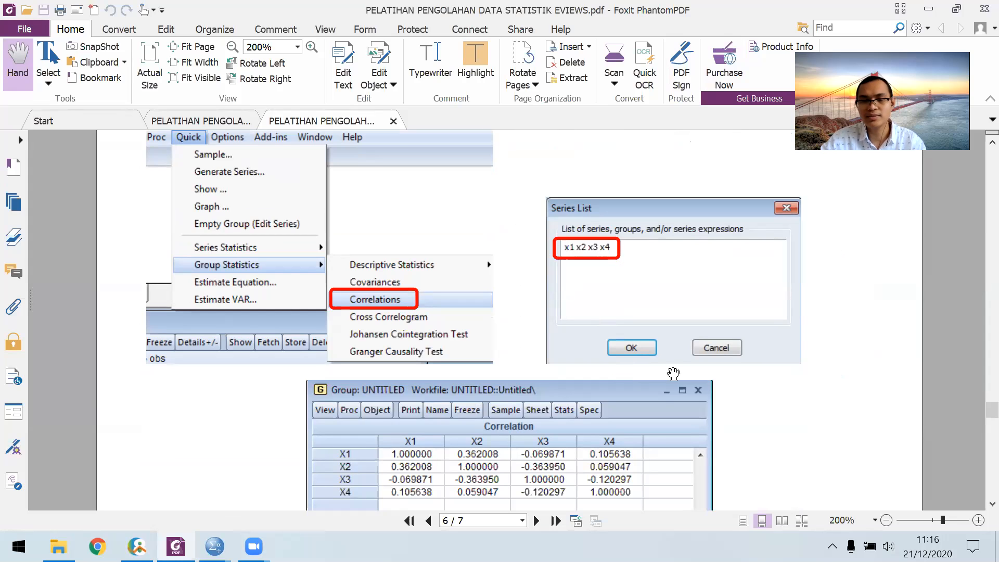
{"action": "scroll", "coordinate": [567, 404], "scroll_direction": "down", "scroll_amount": 2}
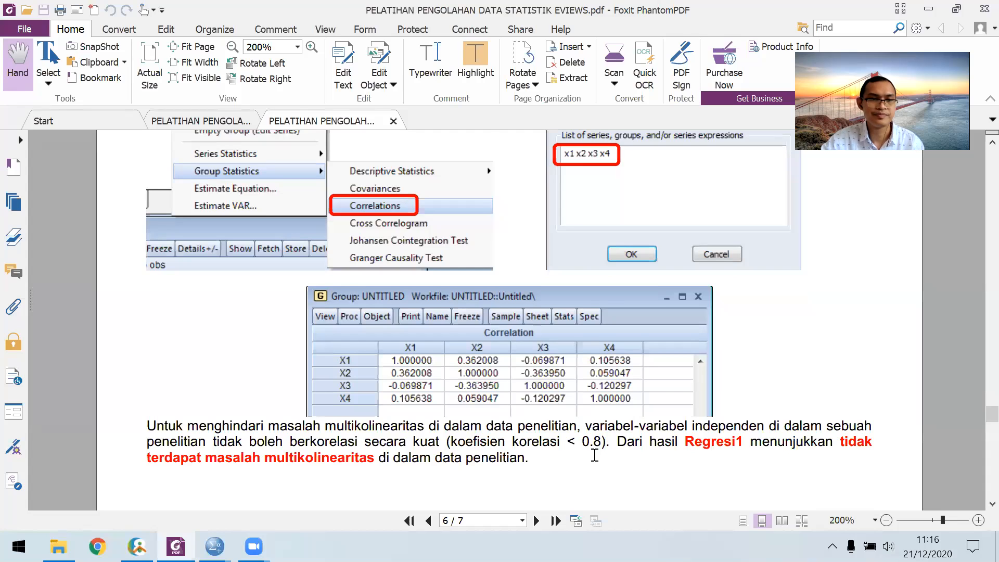
{"action": "scroll", "coordinate": [594, 455], "scroll_direction": "down", "scroll_amount": 1}
{"action": "scroll", "coordinate": [595, 455], "scroll_direction": "down", "scroll_amount": 2}
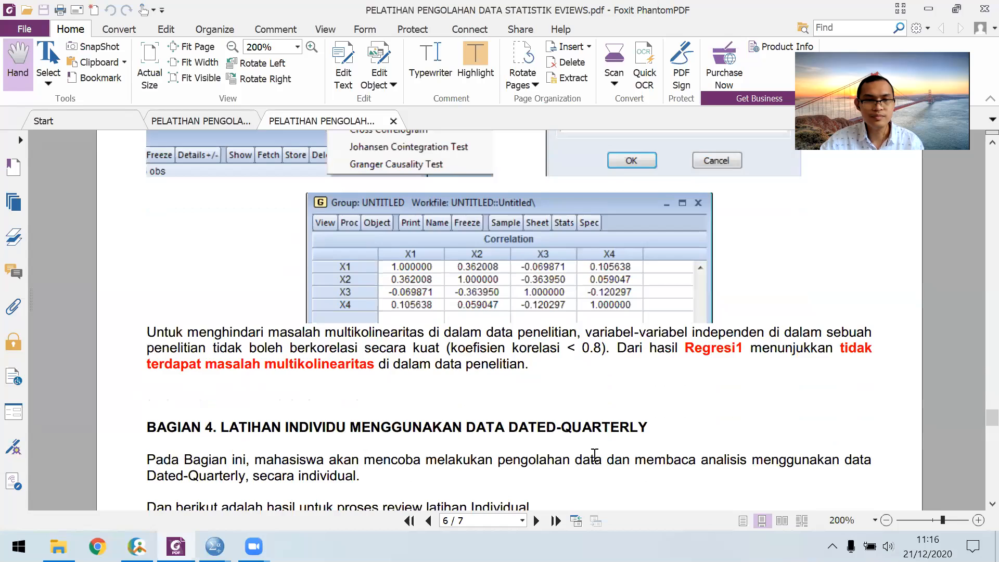
Read the Bagian 4 Dated-Quarterly exercise results, including the regression, heteroskedasticity tests and White-corrected output, and return to the module's first page
{"action": "scroll", "coordinate": [594, 455], "scroll_direction": "down", "scroll_amount": 3}
{"action": "scroll", "coordinate": [593, 457], "scroll_direction": "down", "scroll_amount": 4}
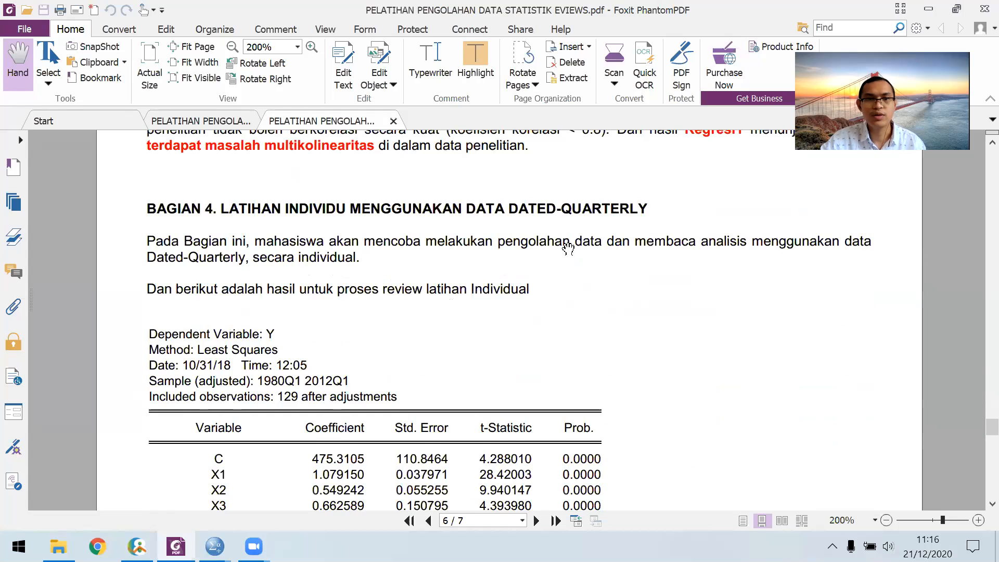
{"action": "scroll", "coordinate": [568, 248], "scroll_direction": "down", "scroll_amount": 3}
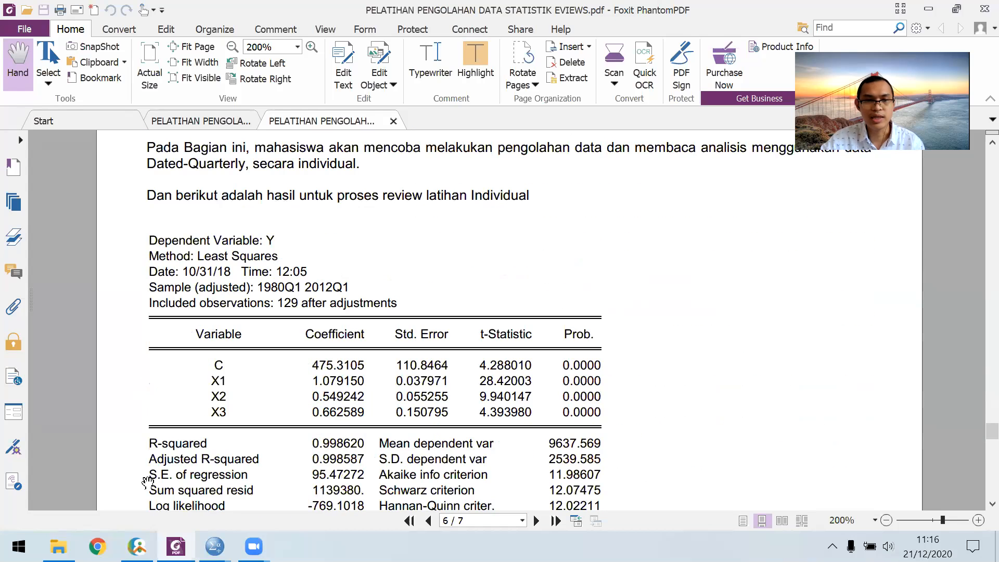
{"action": "scroll", "coordinate": [240, 450], "scroll_direction": "down", "scroll_amount": 9}
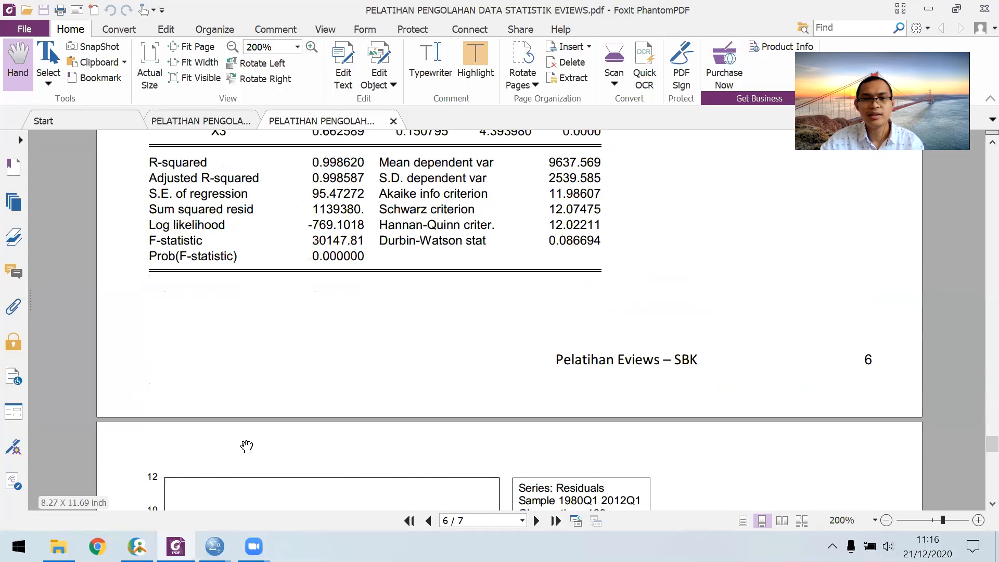
{"action": "scroll", "coordinate": [246, 446], "scroll_direction": "down", "scroll_amount": 20}
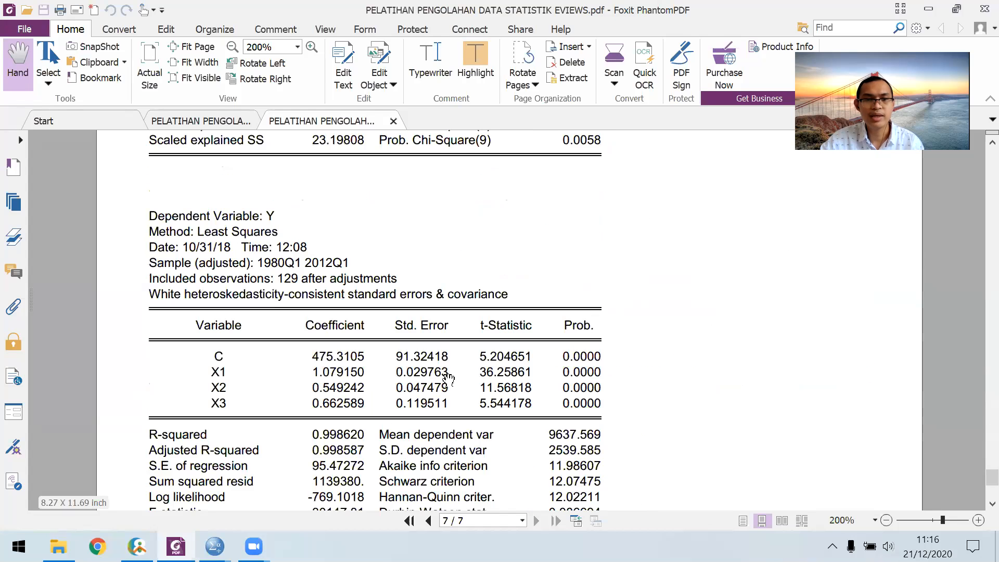
{"action": "scroll", "coordinate": [462, 354], "scroll_direction": "down", "scroll_amount": 7}
{"action": "scroll", "coordinate": [462, 354], "scroll_direction": "up", "scroll_amount": 14}
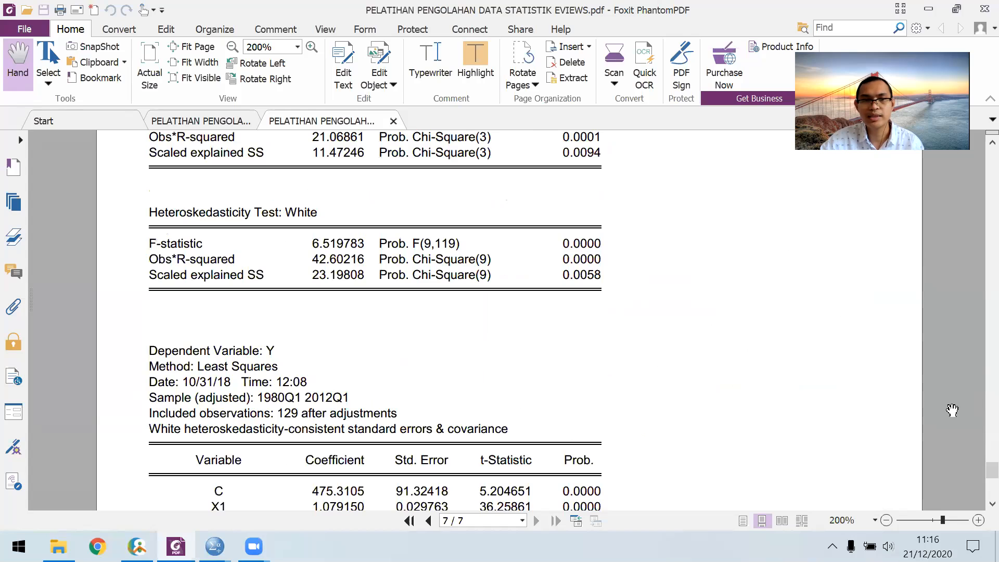
{"action": "left_click_drag", "start_coordinate": [988, 471], "coordinate": [988, 117]}
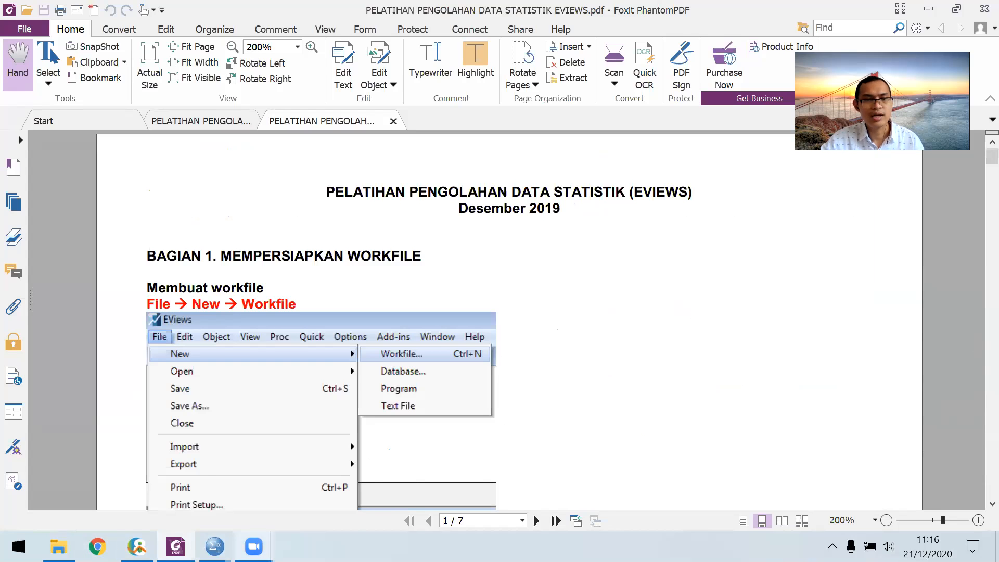
{"action": "left_click", "coordinate": [253, 546]}
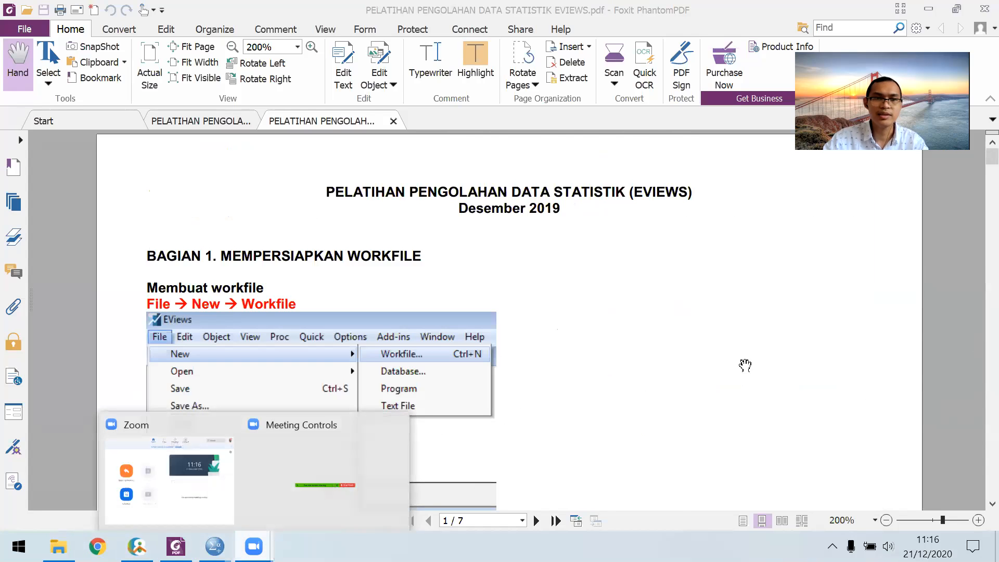
{"action": "scroll", "coordinate": [744, 365], "scroll_direction": "down", "scroll_amount": 1}
{"action": "scroll", "coordinate": [745, 365], "scroll_direction": "down", "scroll_amount": 1}
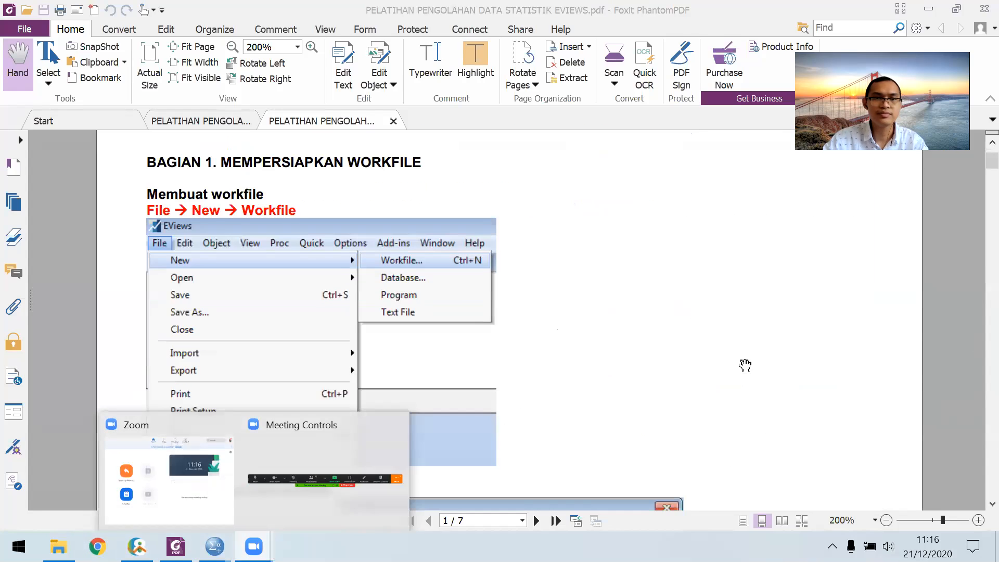
{"action": "left_click", "coordinate": [919, 1]}
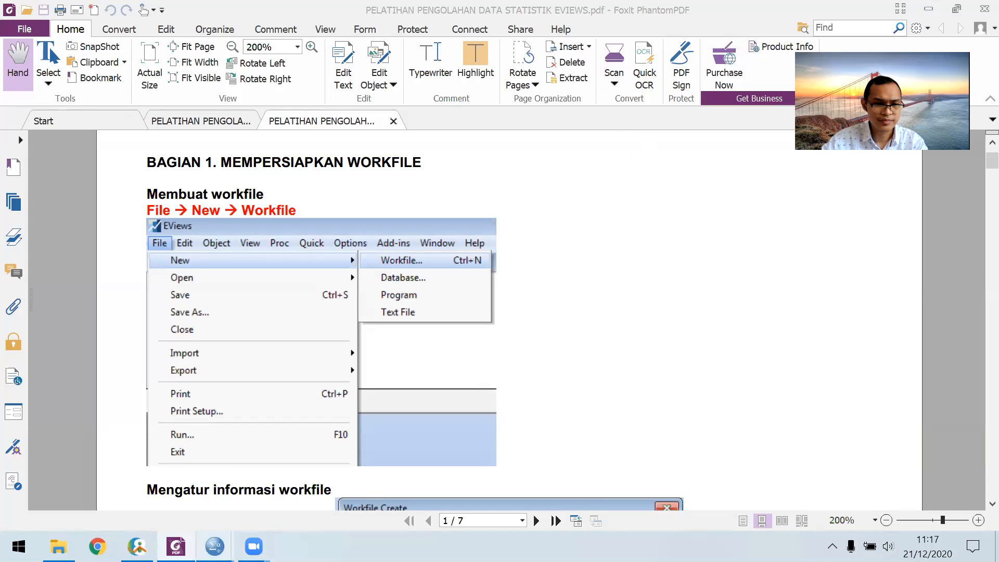
Switch to EViews with the 09.REGRESI_A workfile and the EQ01 equation output
{"action": "left_click", "coordinate": [137, 546]}
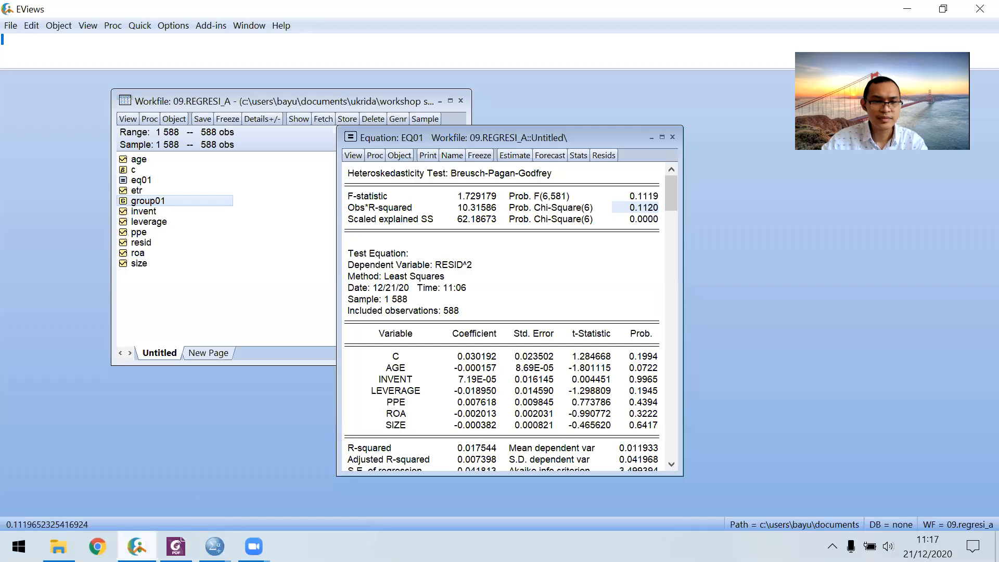
{"action": "left_click", "coordinate": [214, 546]}
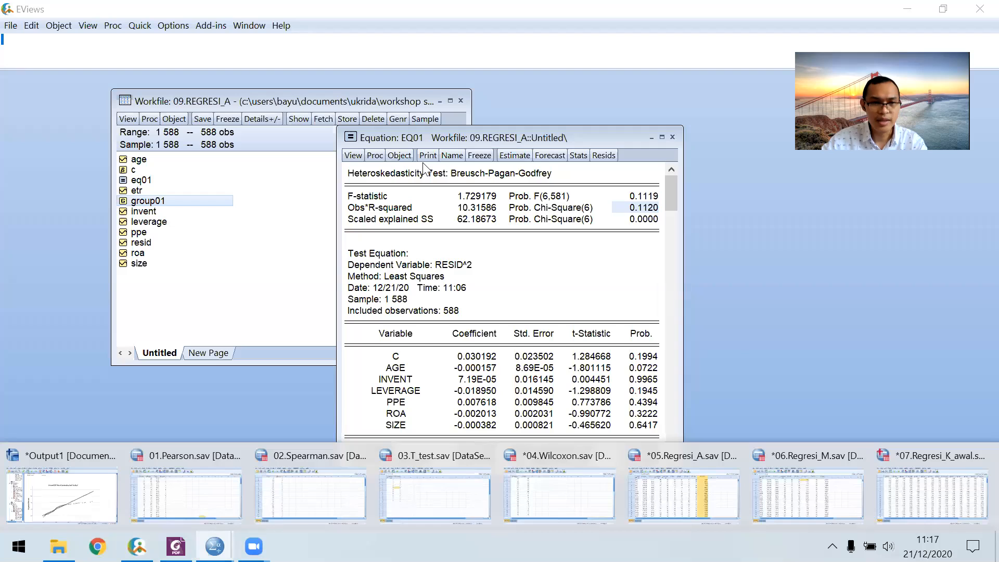
{"action": "left_click", "coordinate": [424, 169]}
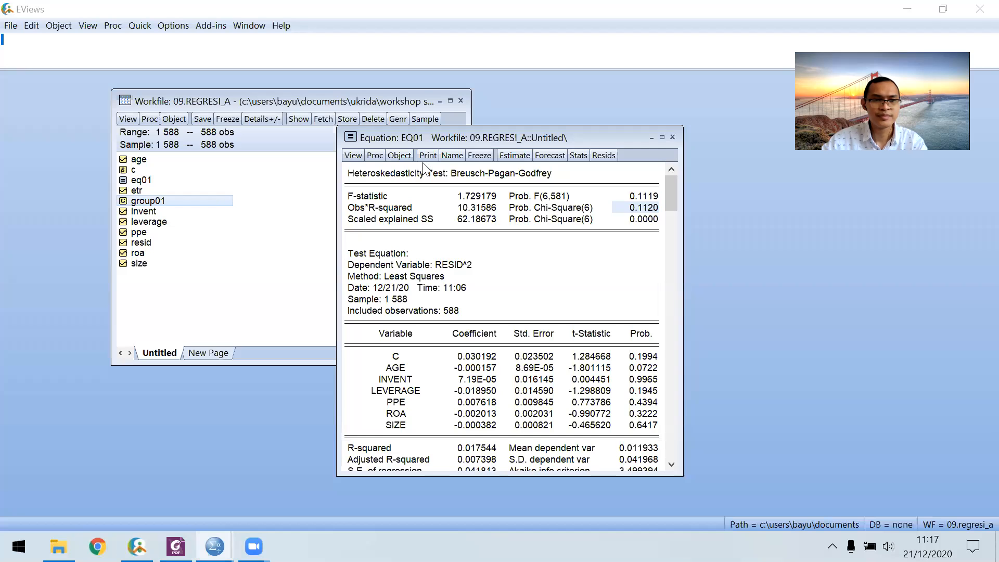
{"action": "left_click", "coordinate": [422, 164]}
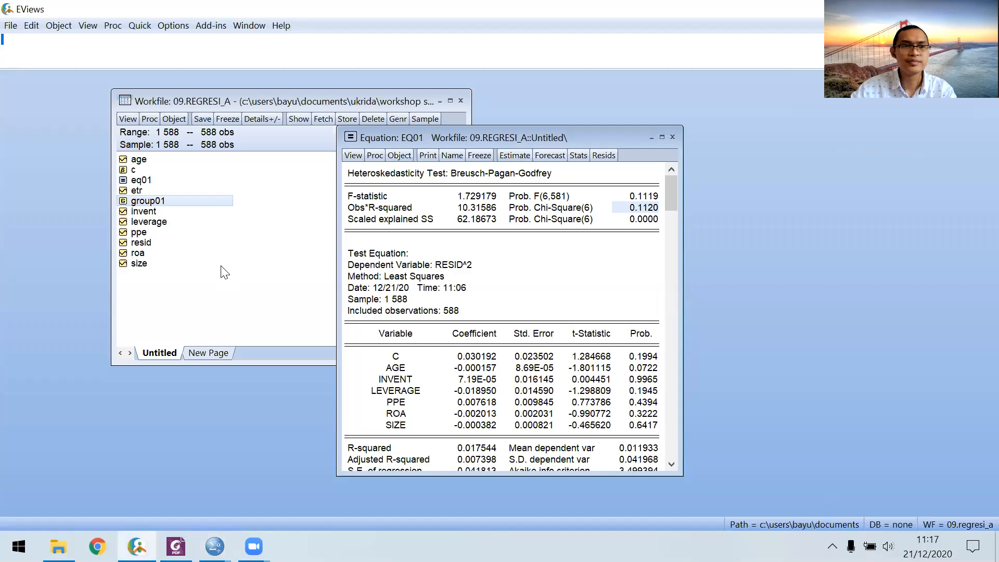
Start creating a new workfile with annual dated frequency, start date 2017 and end date 2019
{"action": "left_click", "coordinate": [11, 25]}
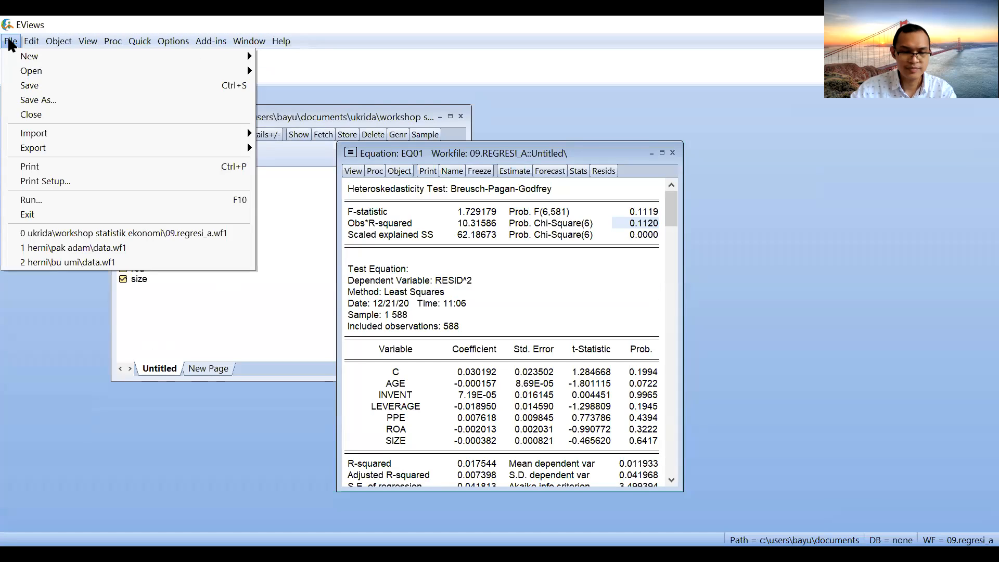
{"action": "left_click", "coordinate": [254, 323]}
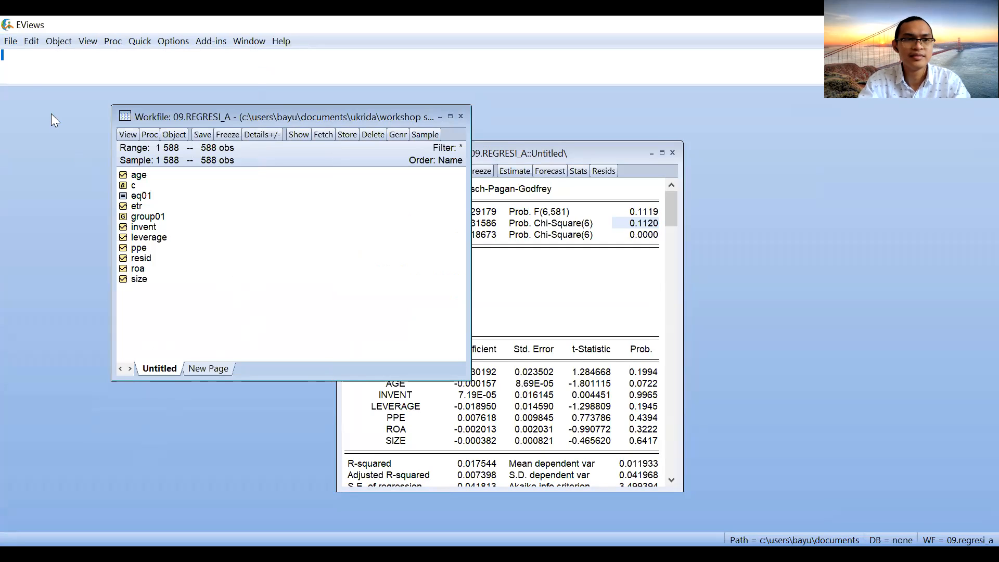
{"action": "left_click", "coordinate": [11, 41]}
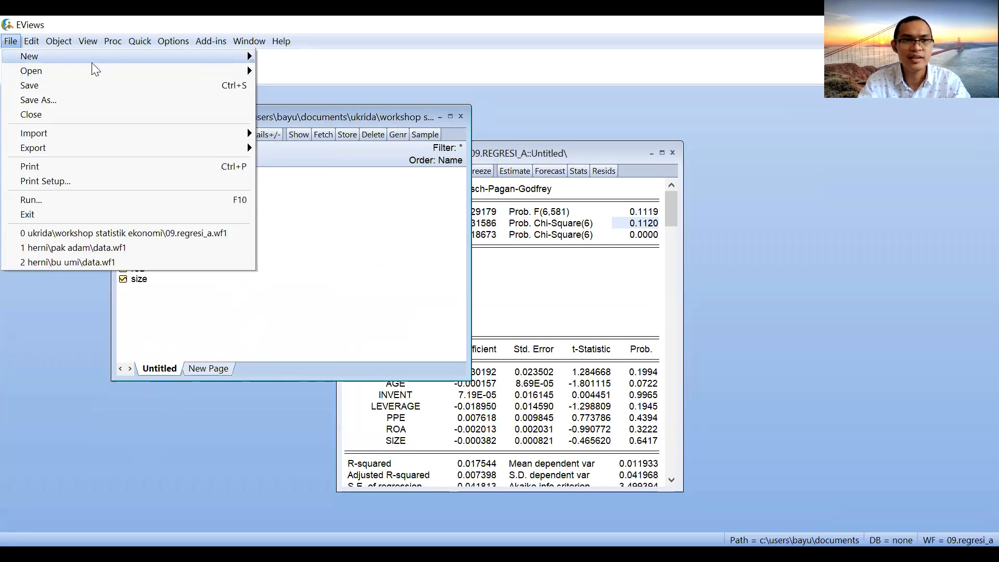
{"action": "left_click", "coordinate": [11, 42]}
{"action": "left_click", "coordinate": [161, 42]}
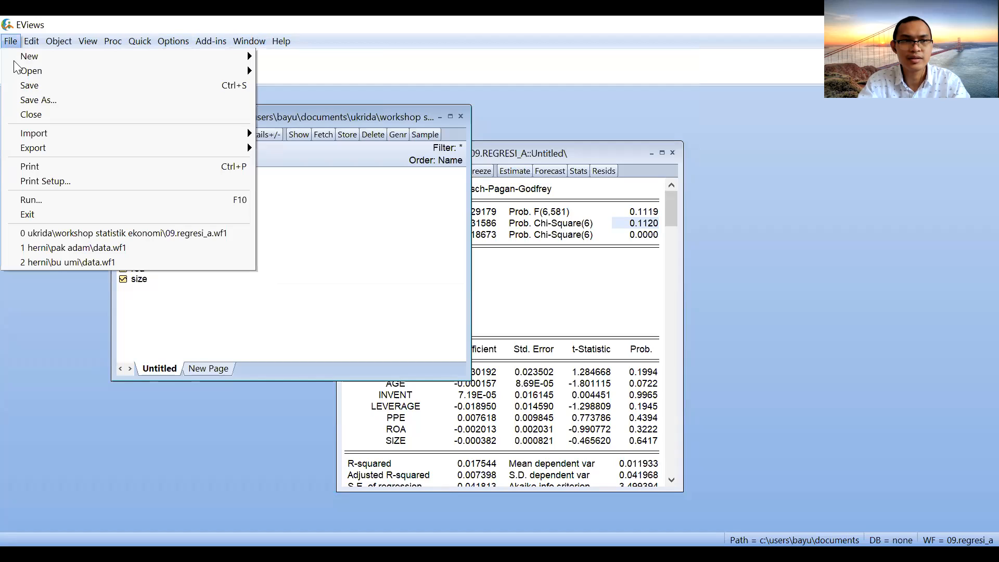
{"action": "mouse_move", "coordinate": [186, 57]}
{"action": "key", "text": "Right"}
{"action": "key", "text": "Return"}
{"action": "left_click", "coordinate": [594, 240]}
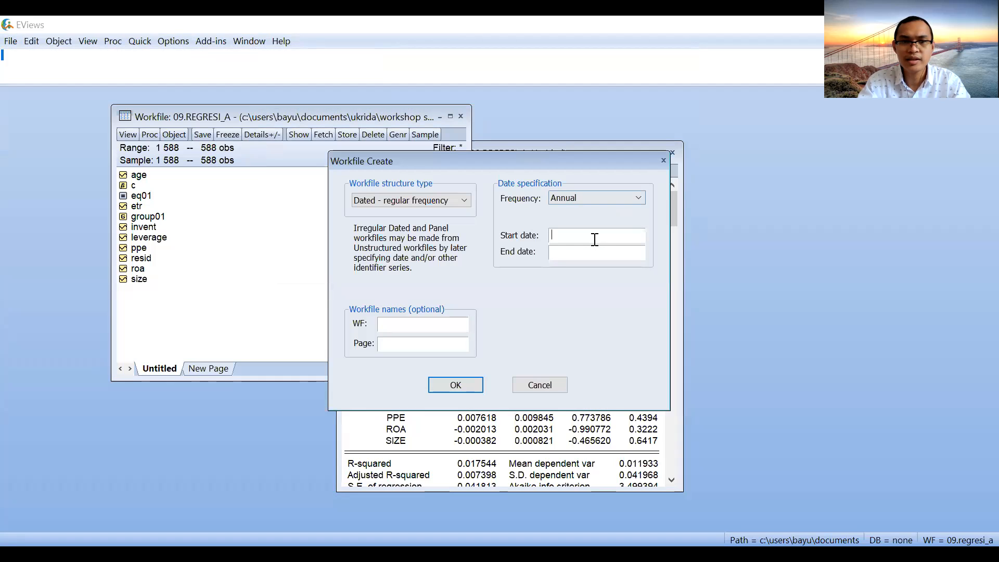
{"action": "type", "text": "20"}
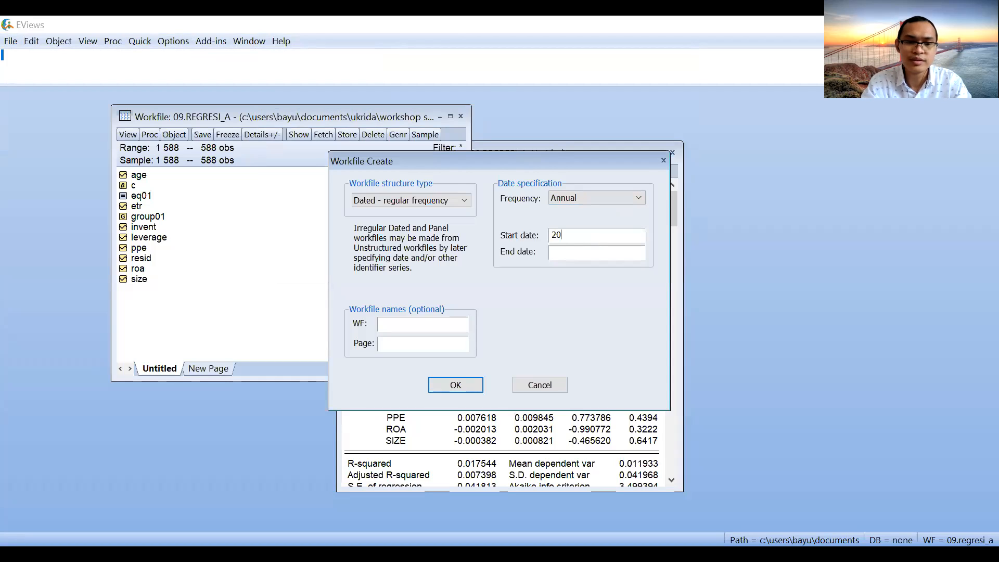
{"action": "type", "text": "17"}
{"action": "type", "text": "2019"}
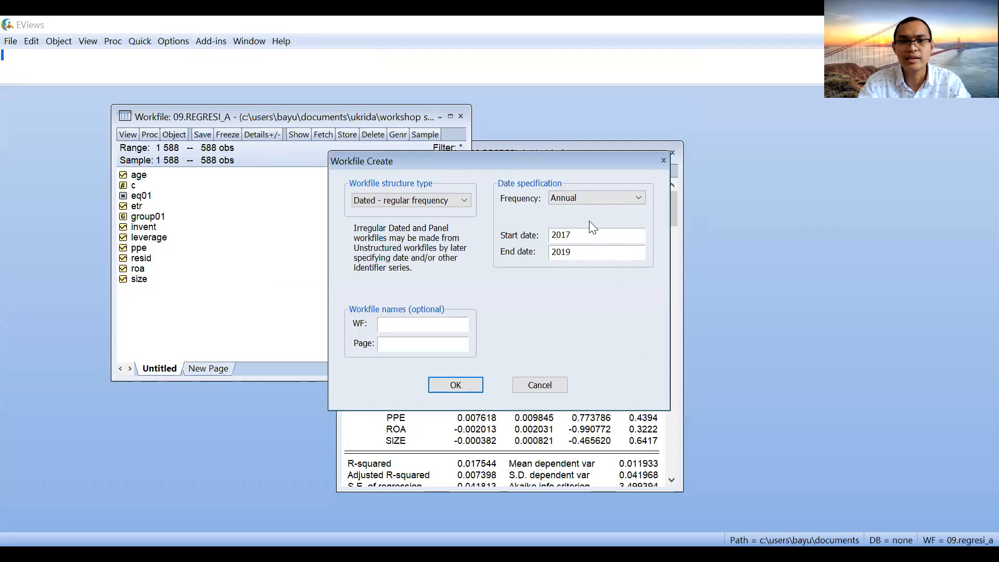
{"action": "left_click", "coordinate": [590, 198]}
{"action": "left_click", "coordinate": [589, 200]}
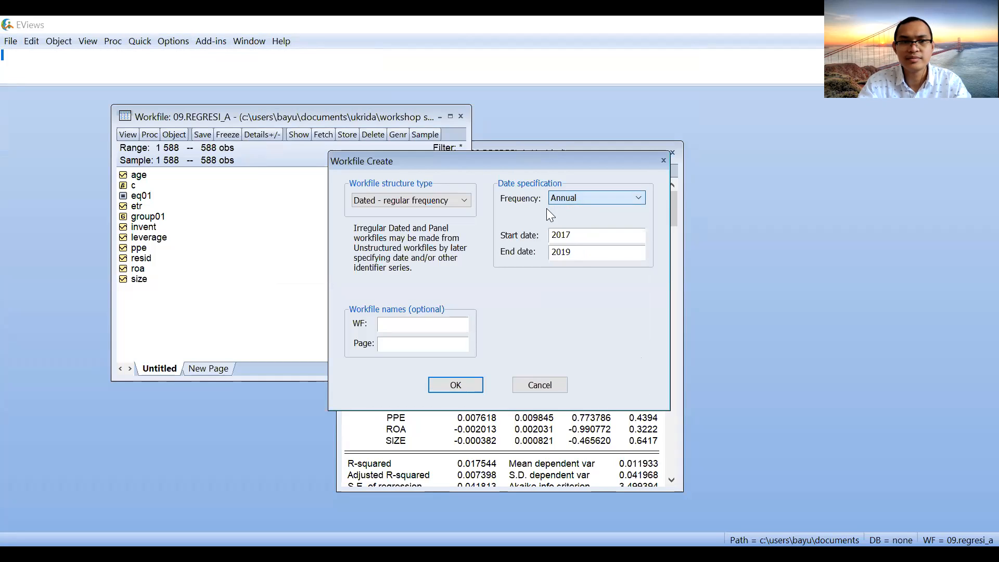
Change the new workfile's structure to Balanced Panel with 43 cross sections, and cancel its creation
{"action": "left_click", "coordinate": [448, 199]}
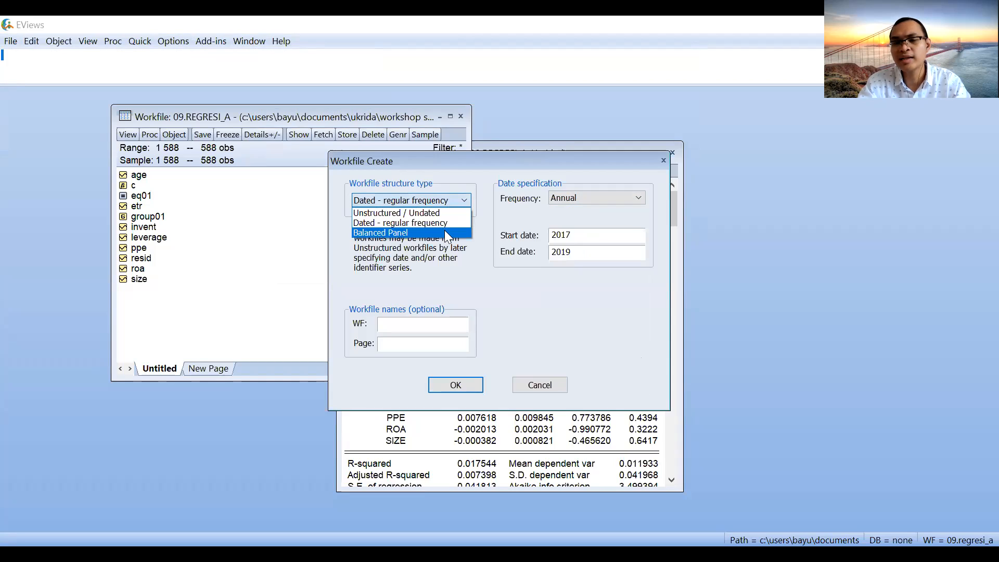
{"action": "left_click", "coordinate": [444, 232]}
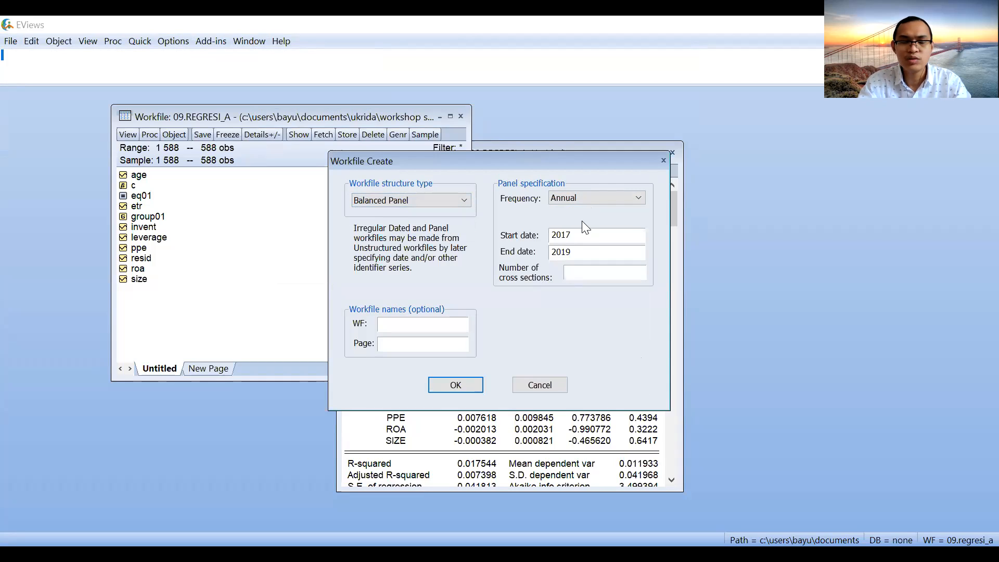
{"action": "left_click", "coordinate": [587, 270]}
{"action": "type", "text": "43"}
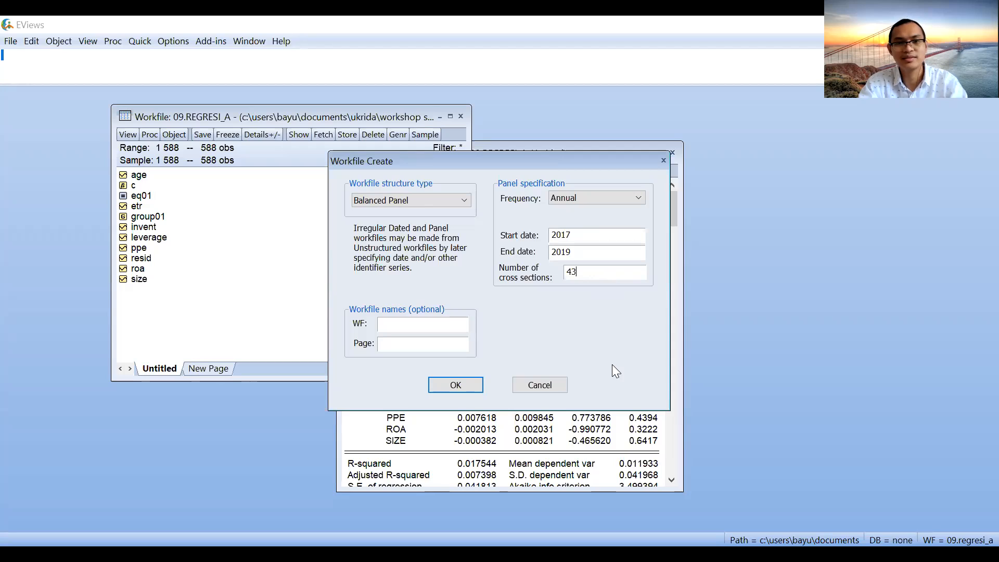
{"action": "left_click", "coordinate": [536, 384]}
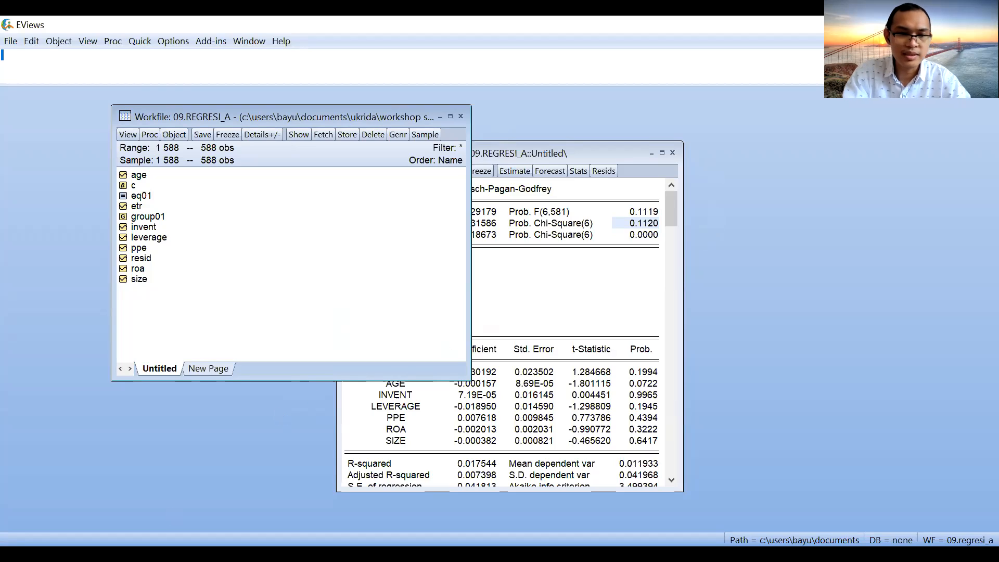
Switch to the training presentation in Foxit PhantomPDF at the closing Terima kasih slide
{"action": "key", "text": "alt+Tab"}
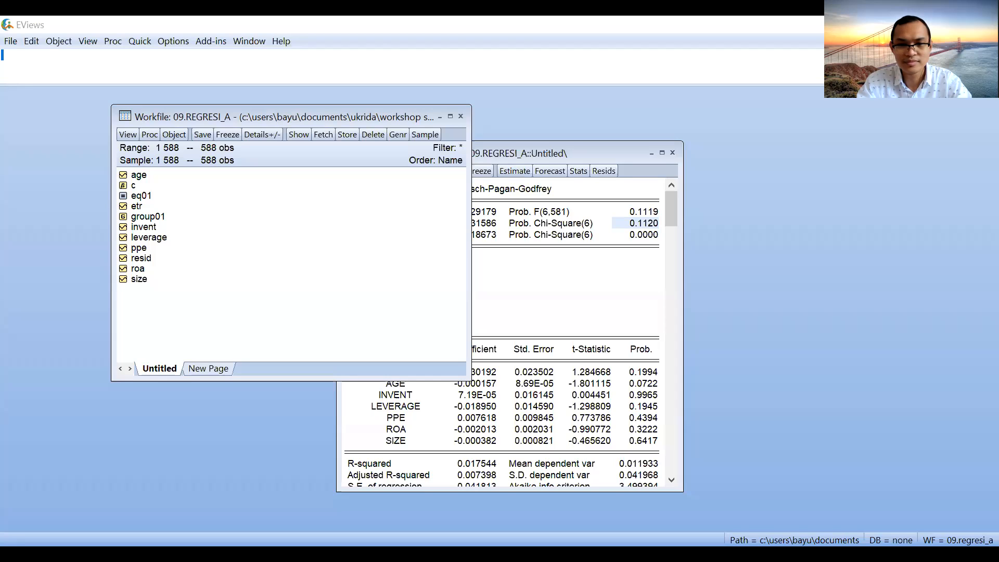
{"action": "key", "text": "alt+Tab"}
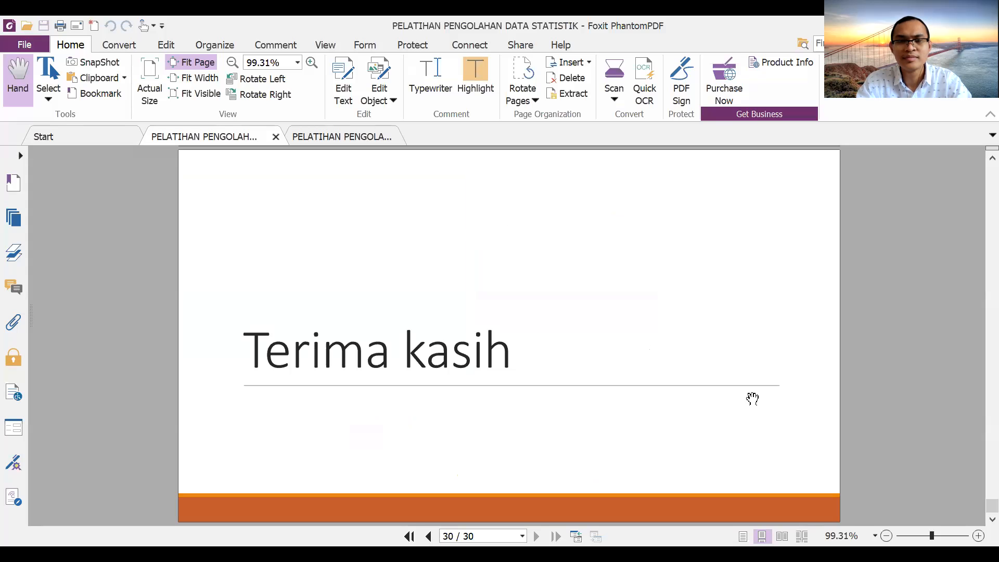